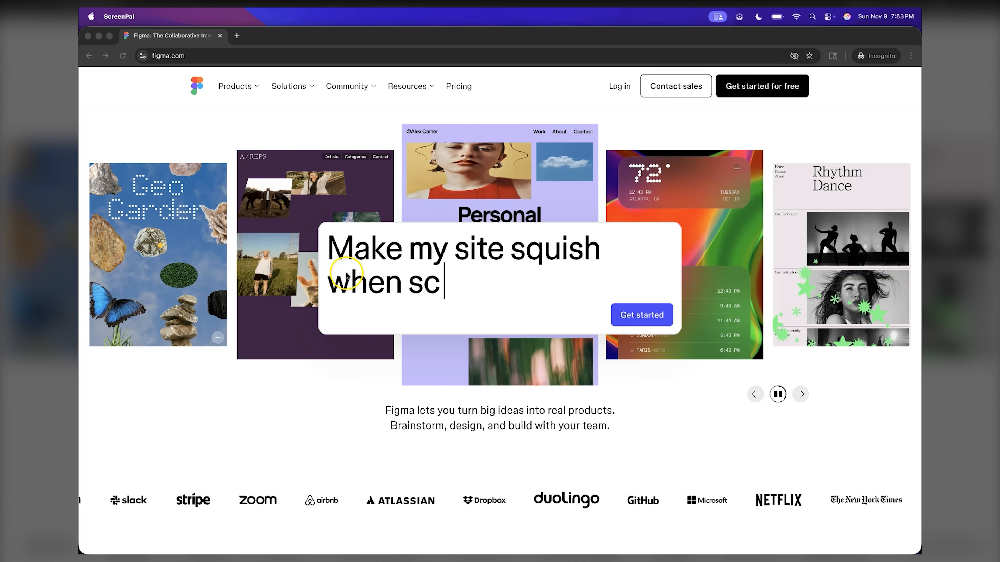
Step: Start a free Figma sign-up and continue with the saved e-mail address
{"action": "mouse_move", "coordinate": [412, 552]}
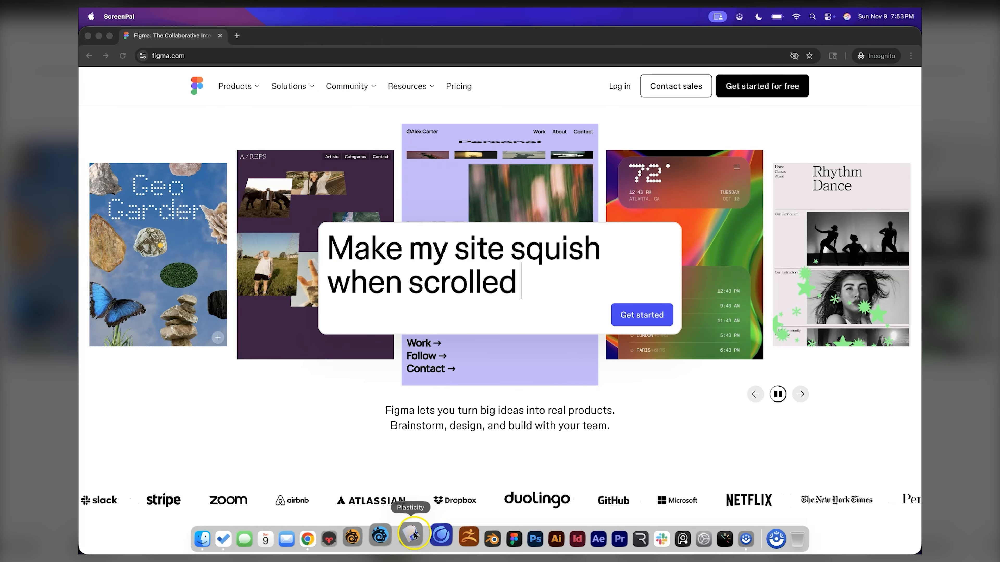
{"action": "mouse_move", "coordinate": [612, 553]}
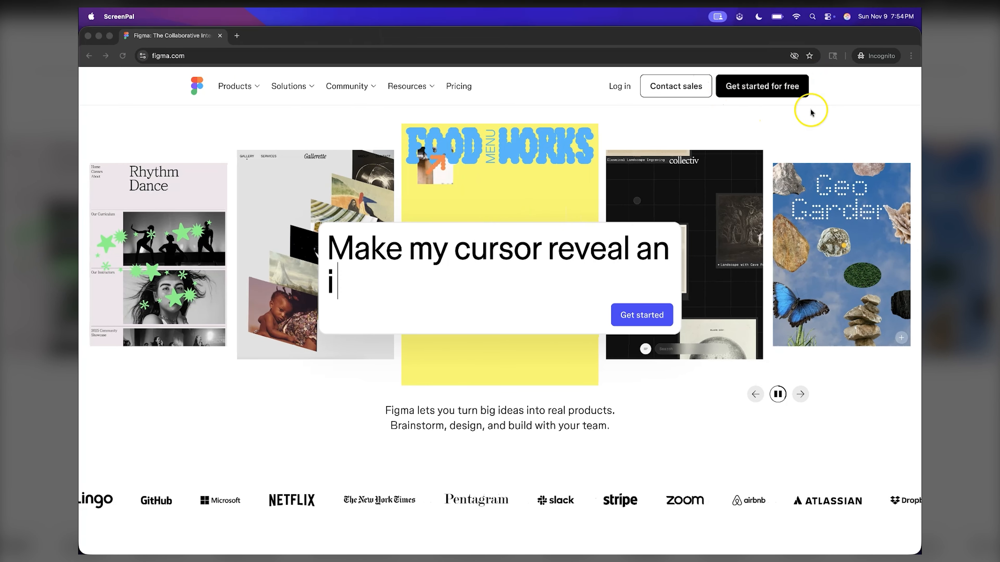
{"action": "left_click", "coordinate": [764, 87]}
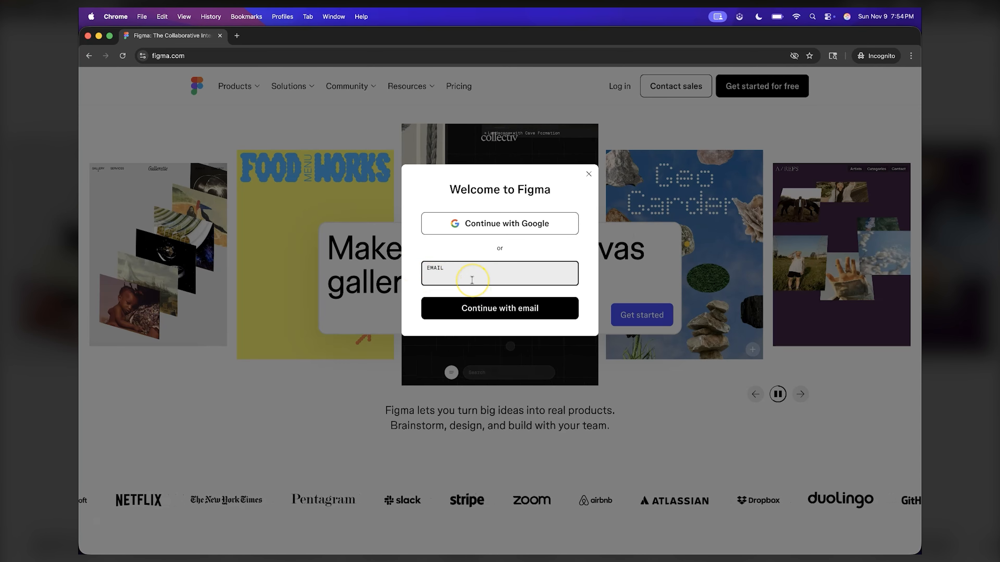
{"action": "type", "text": "ikeee"}
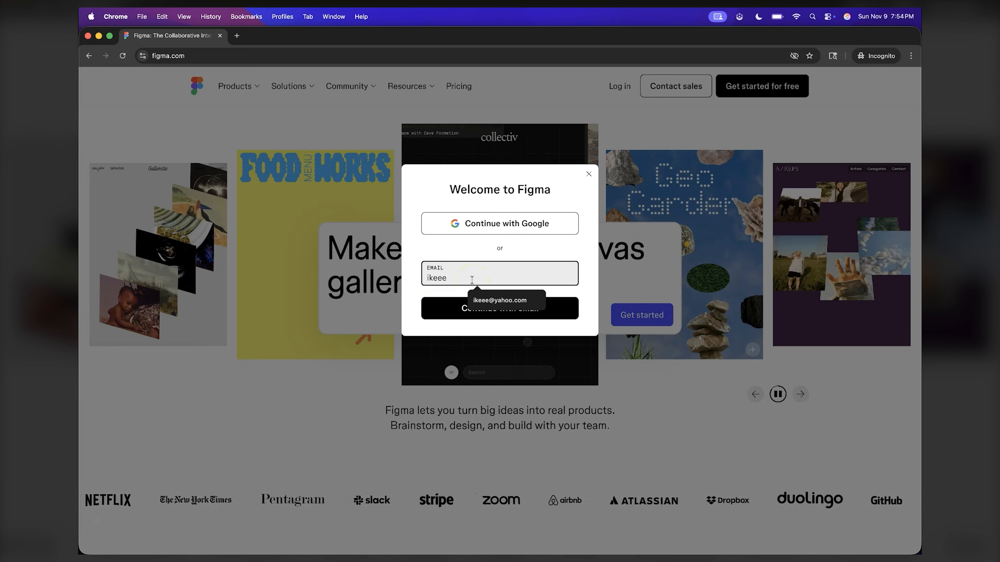
{"action": "left_click", "coordinate": [521, 297]}
{"action": "left_click", "coordinate": [486, 301]}
Step: Enter the account password and create the new Figma account
{"action": "left_click", "coordinate": [494, 329]}
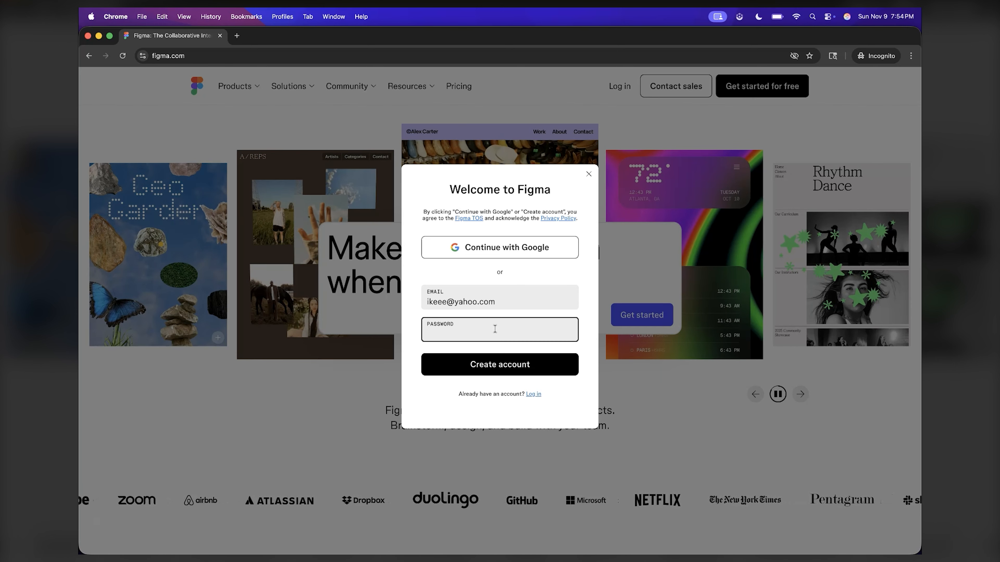
{"action": "type", "text": "••••"}
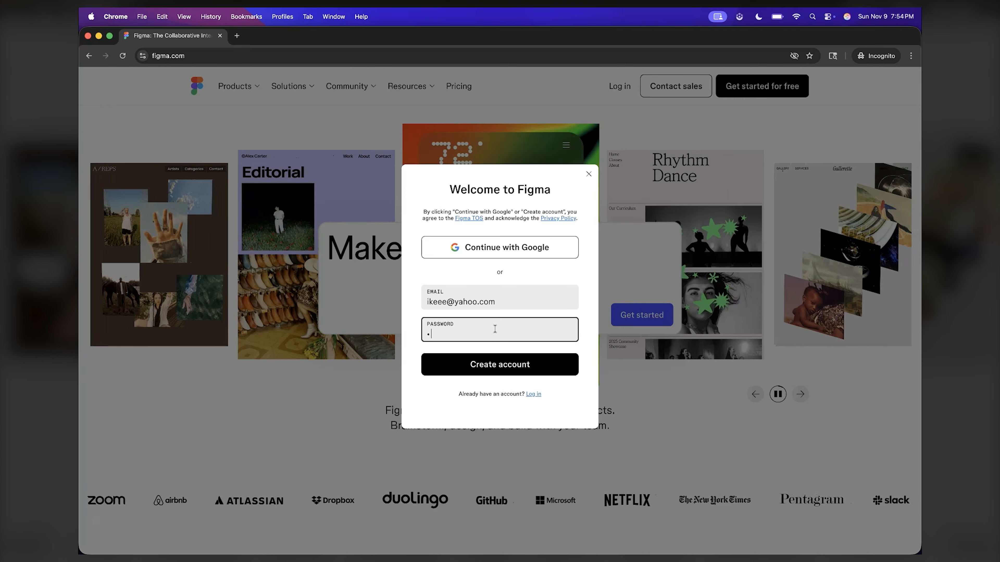
{"action": "type", "text": "•••••"}
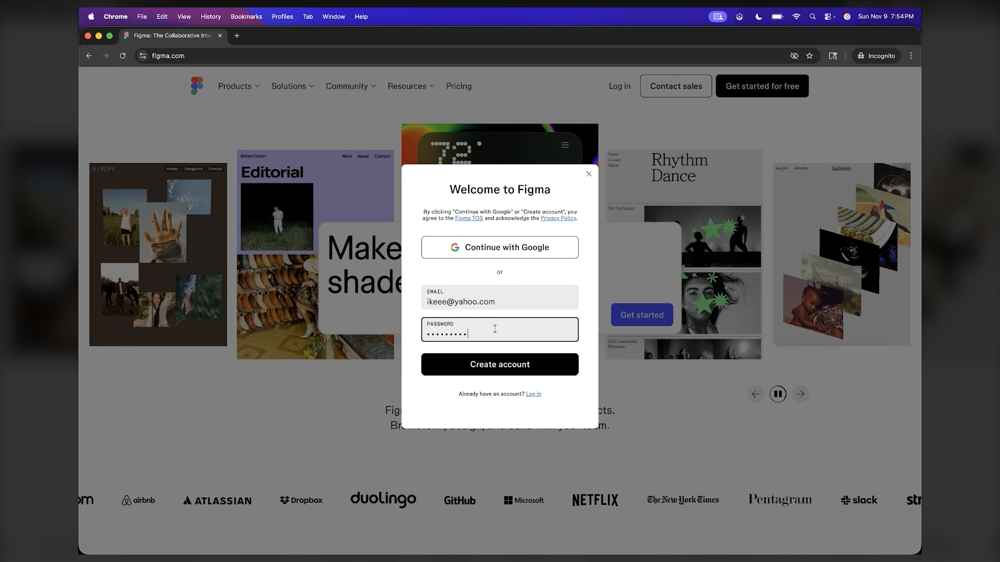
{"action": "left_click", "coordinate": [529, 366]}
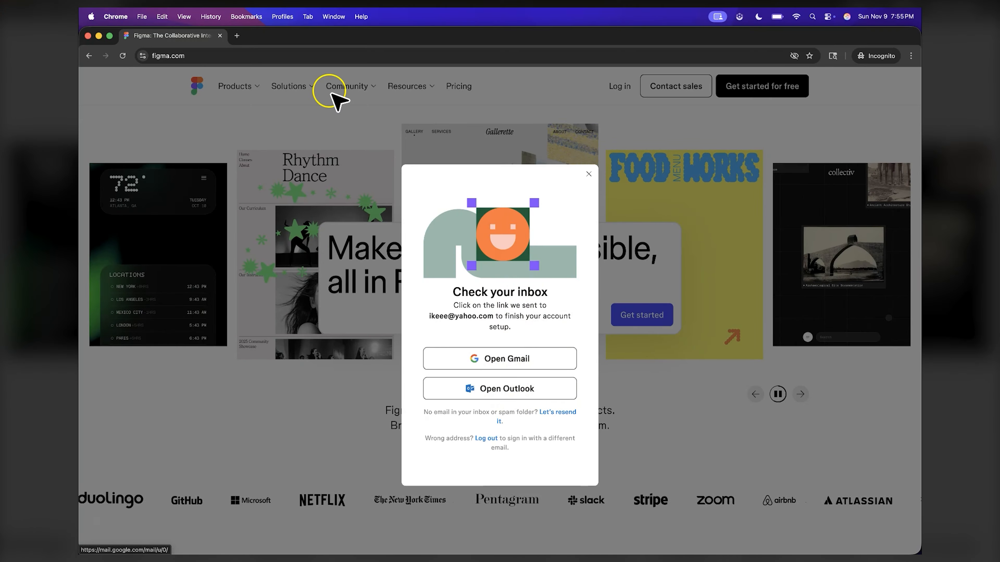
Step: Load mail.yahoo.com in a new private tab, then close that tab
{"action": "left_click", "coordinate": [237, 37]}
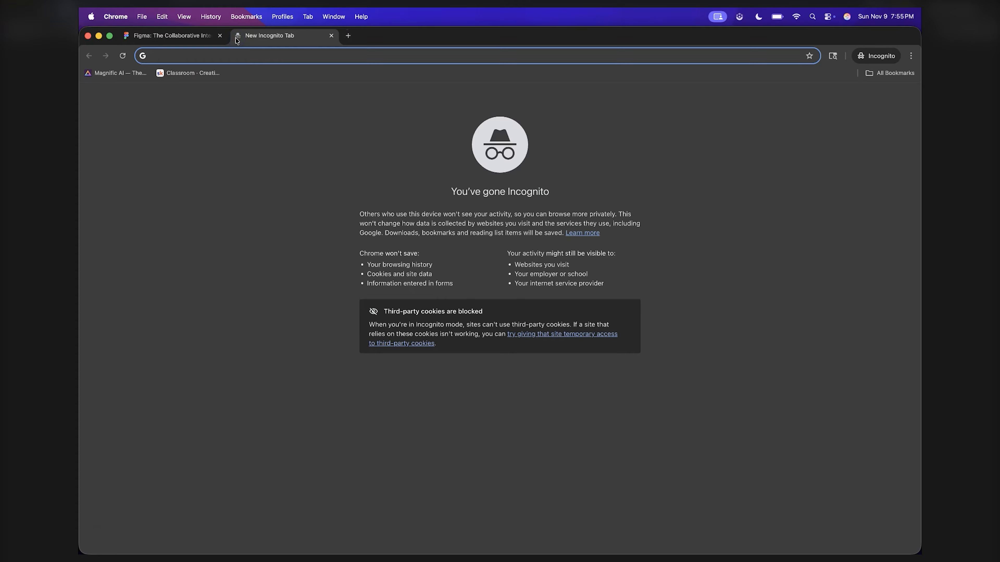
{"action": "type", "text": "mail"}
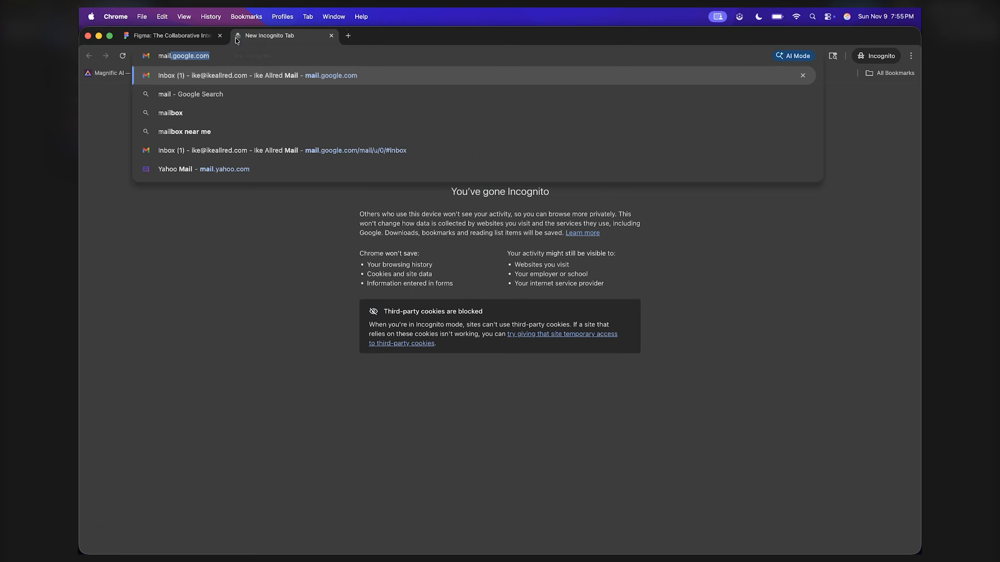
{"action": "type", "text": "yah"}
{"action": "key", "text": "BackSpace"}
{"action": "key", "text": "BackSpace"}
{"action": "key", "text": "BackSpace"}
{"action": "key", "text": "BackSpace"}
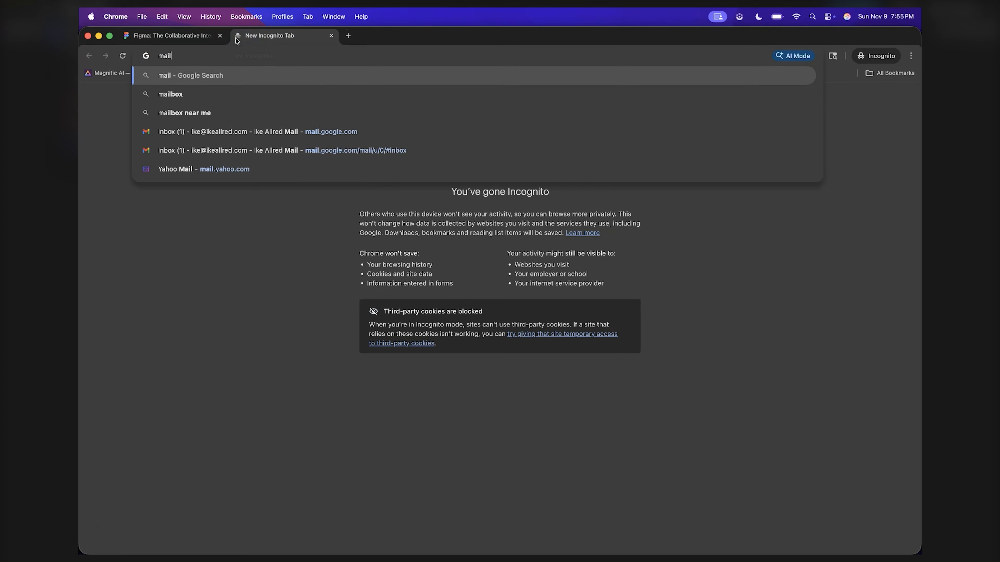
{"action": "type", "text": ".yahoo"}
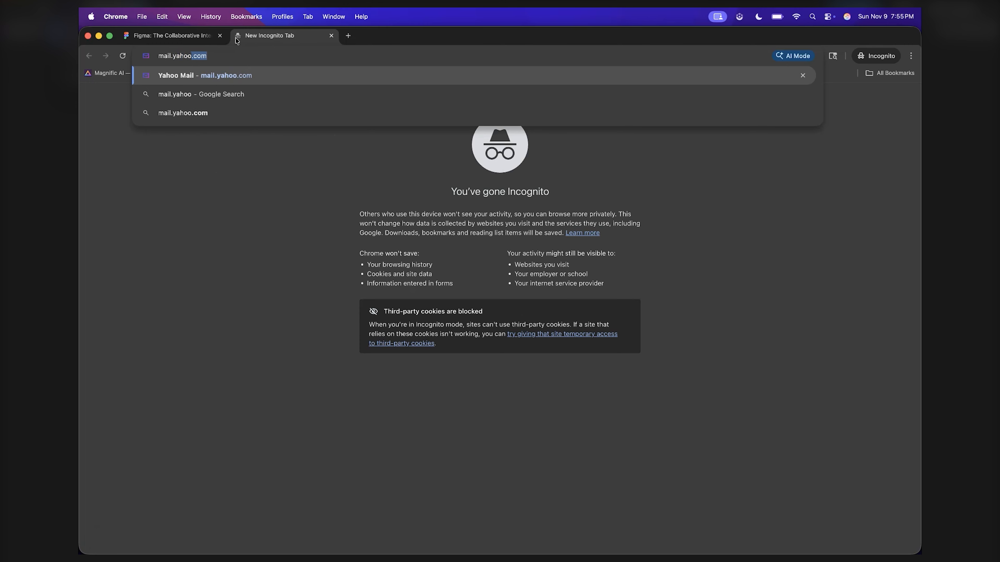
{"action": "key", "text": "Return"}
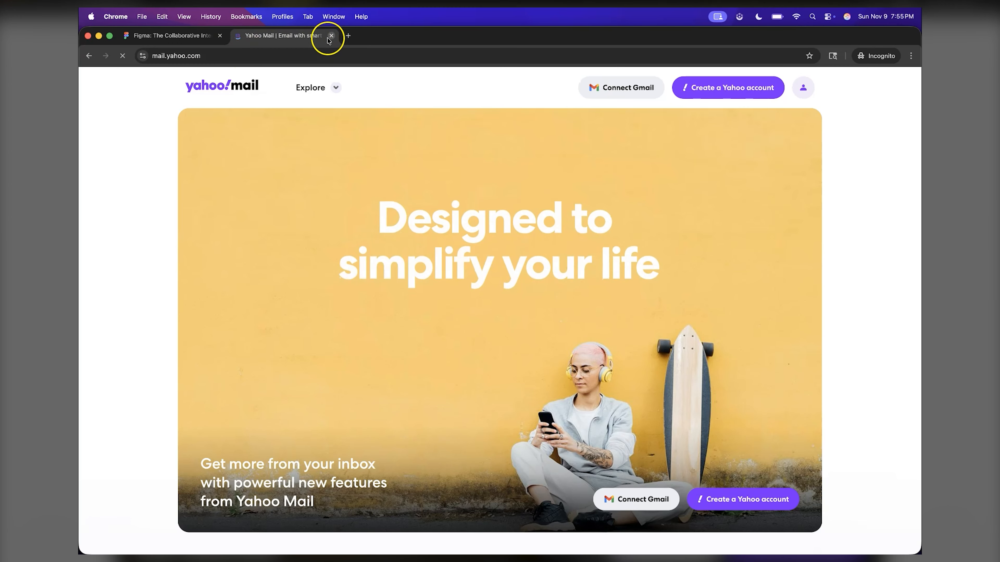
{"action": "left_click", "coordinate": [330, 36]}
Step: Move the private window aside and open Yahoo Mail in the other browser window
{"action": "left_click_drag", "start_coordinate": [260, 36], "coordinate": [288, 66]}
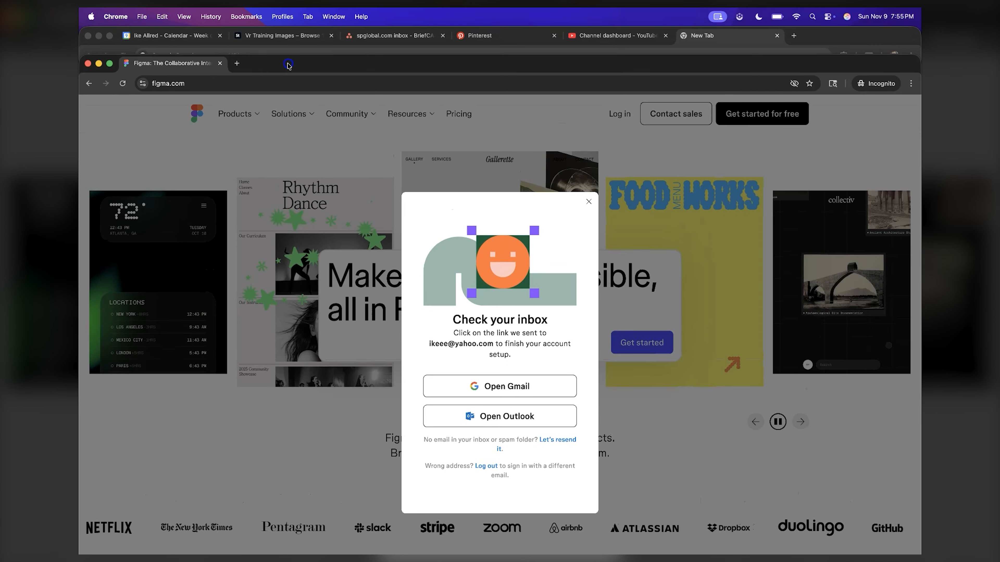
{"action": "left_click", "coordinate": [712, 54]}
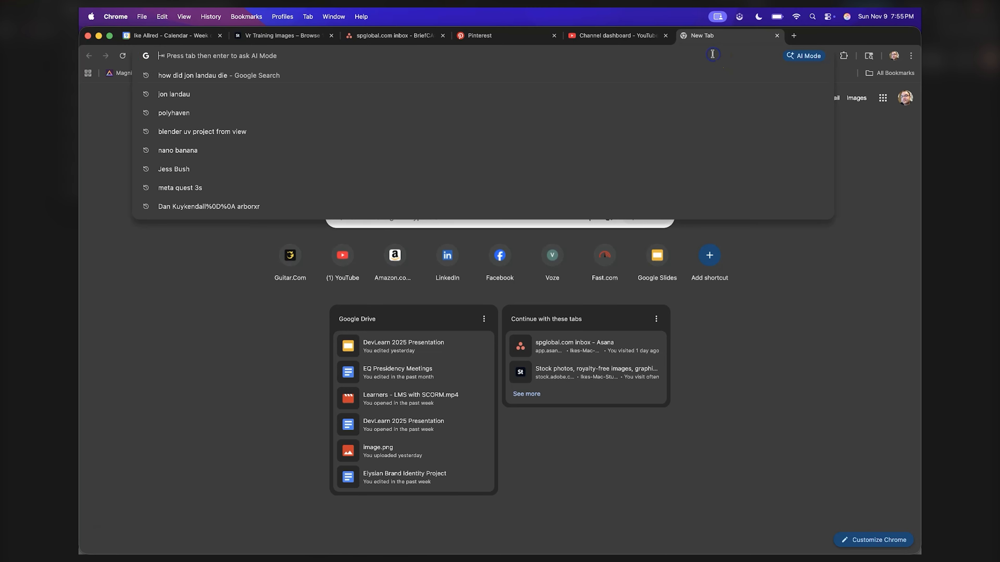
{"action": "type", "text": "mail.yahoo.com"}
{"action": "key", "text": "Return"}
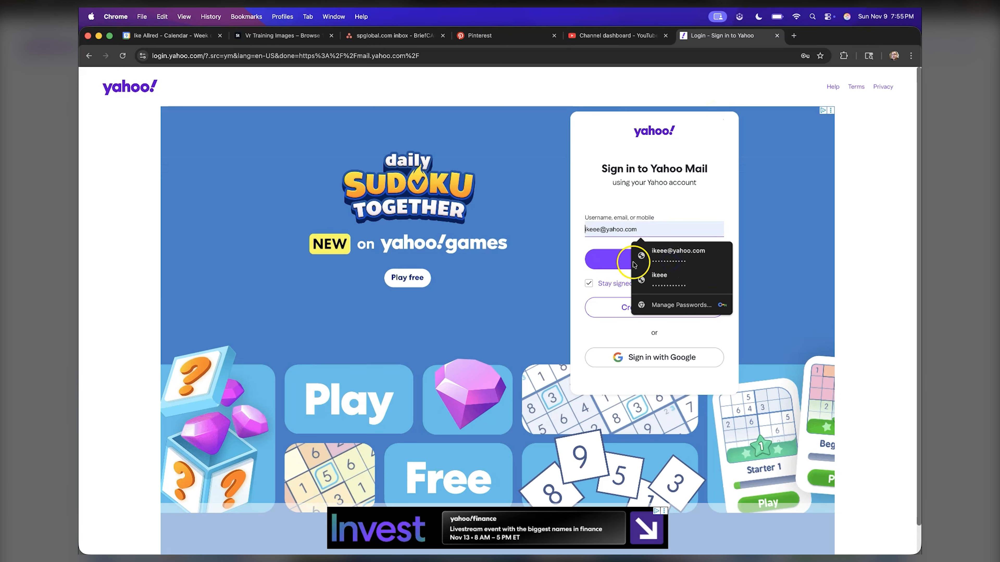
Step: Sign in with the saved account and password, postponing the security reminder
{"action": "left_click", "coordinate": [617, 260]}
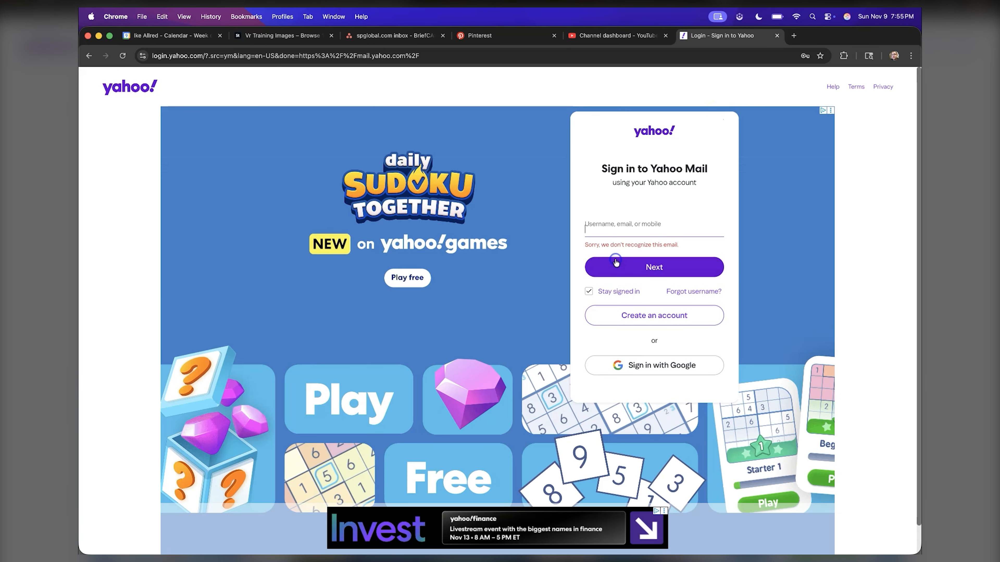
{"action": "left_click", "coordinate": [637, 233]}
{"action": "left_click", "coordinate": [671, 263]}
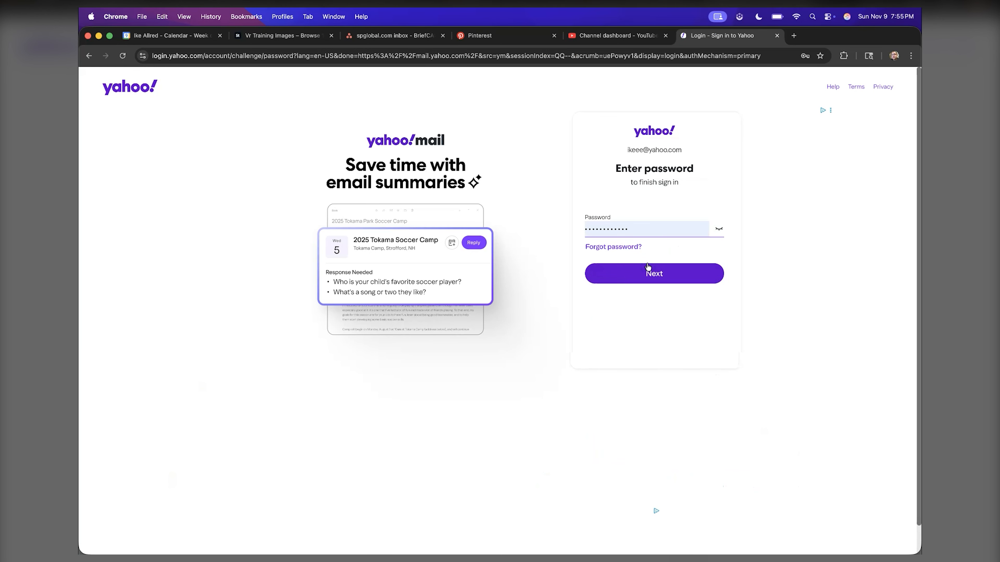
{"action": "left_click", "coordinate": [661, 273]}
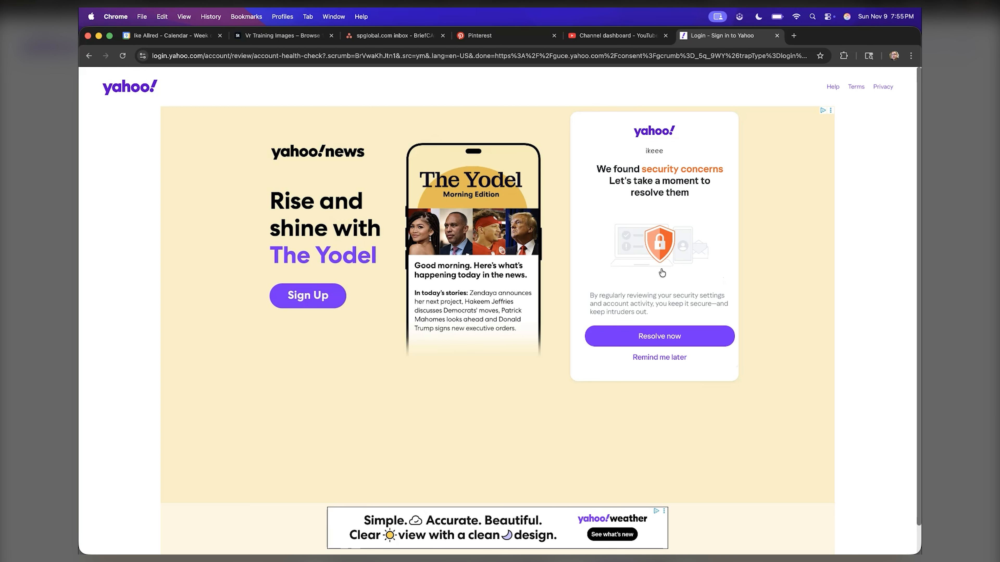
{"action": "left_click", "coordinate": [667, 358]}
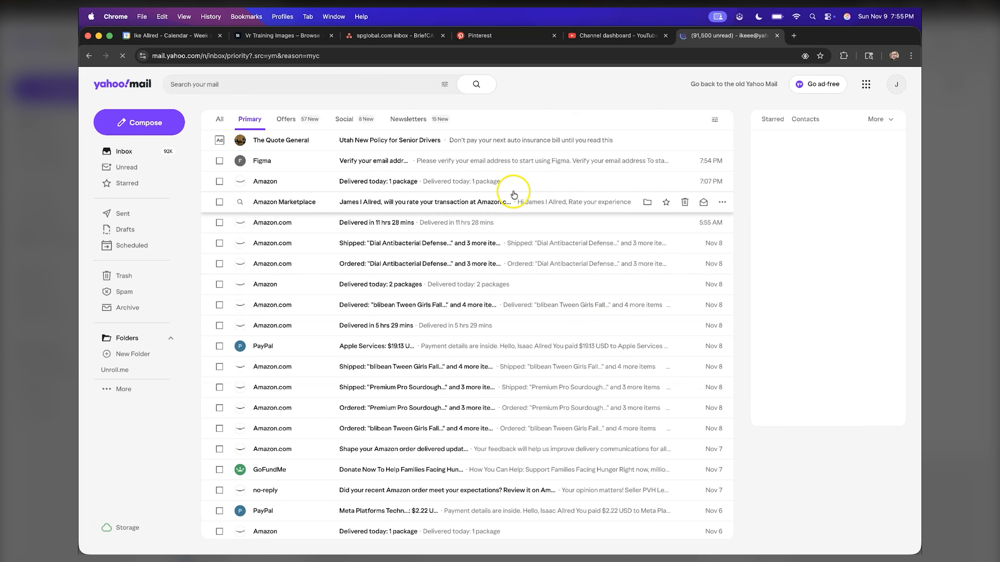
Step: Open Figma's verification e-mail and try its Verify email button, then return to the message
{"action": "left_click", "coordinate": [504, 165]}
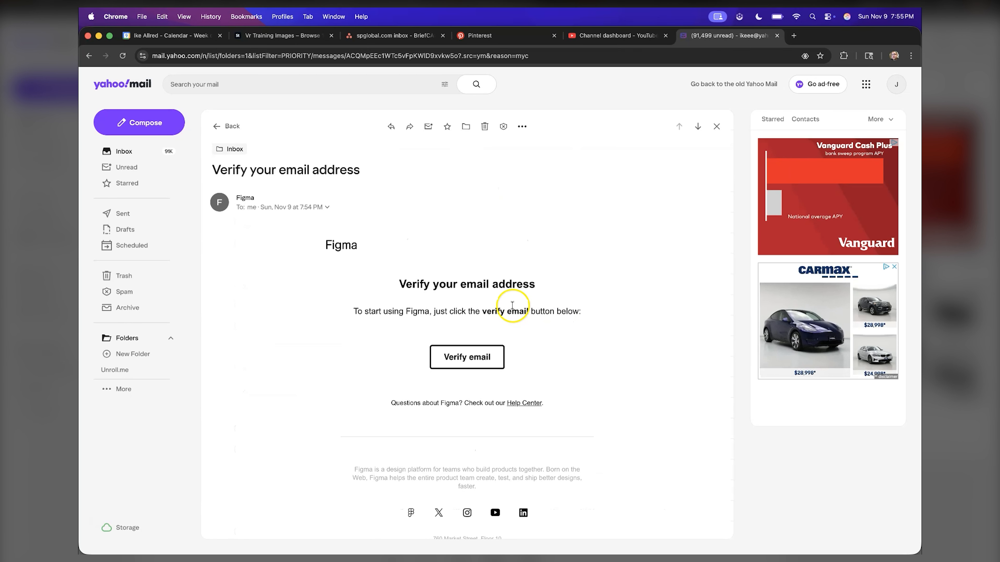
{"action": "left_click", "coordinate": [474, 355]}
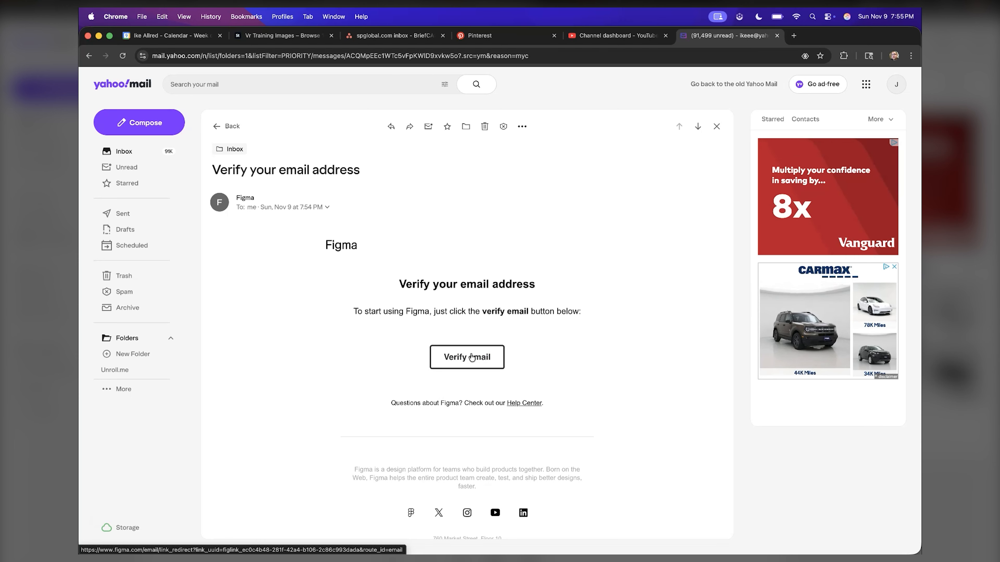
{"action": "left_click", "coordinate": [471, 356]}
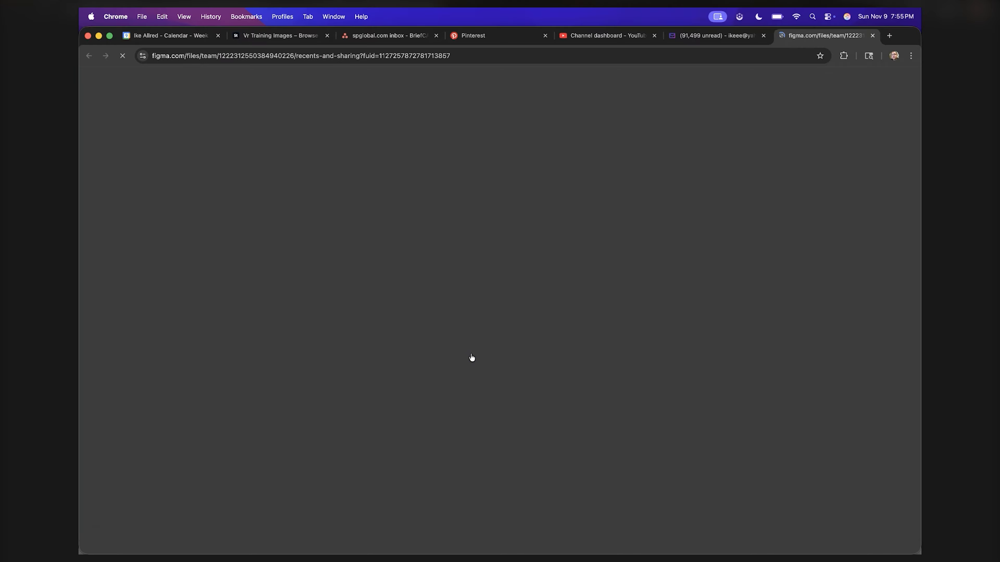
{"action": "left_click", "coordinate": [435, 246]}
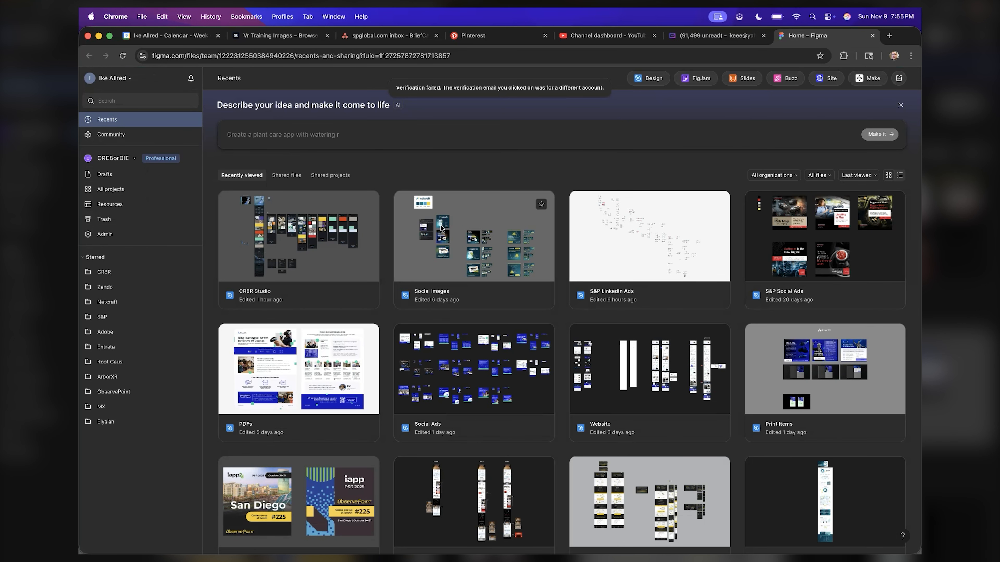
{"action": "left_click", "coordinate": [720, 35]}
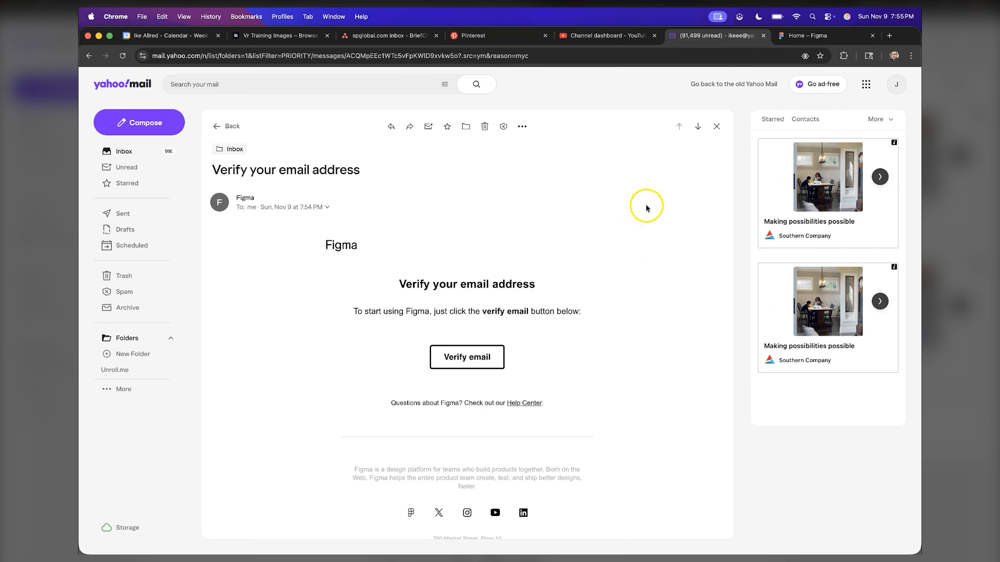
Step: Copy the Verify email link address, close the Figma tab and switch to the private window
{"action": "right_click", "coordinate": [473, 351]}
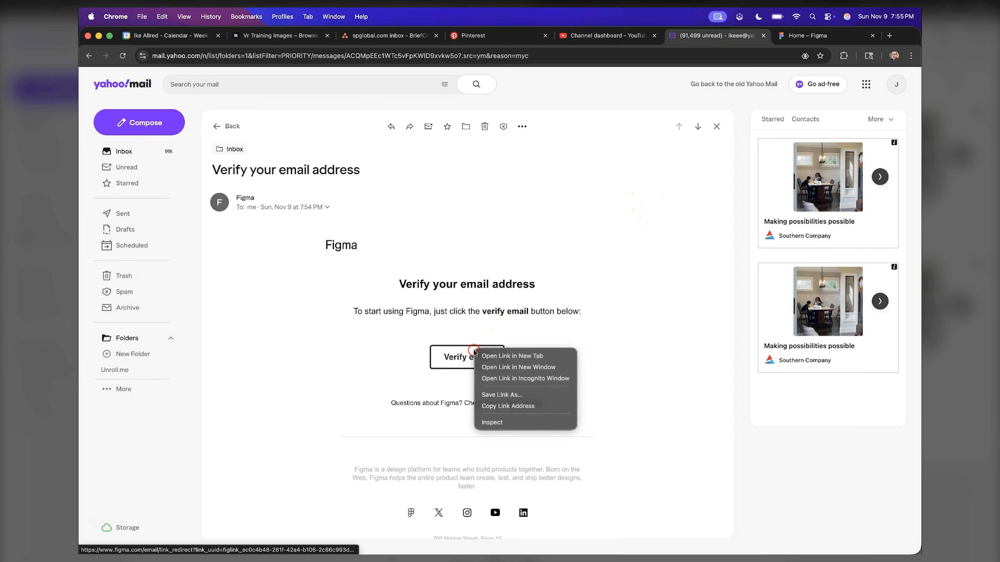
{"action": "left_click", "coordinate": [509, 406]}
{"action": "left_click", "coordinate": [824, 35]}
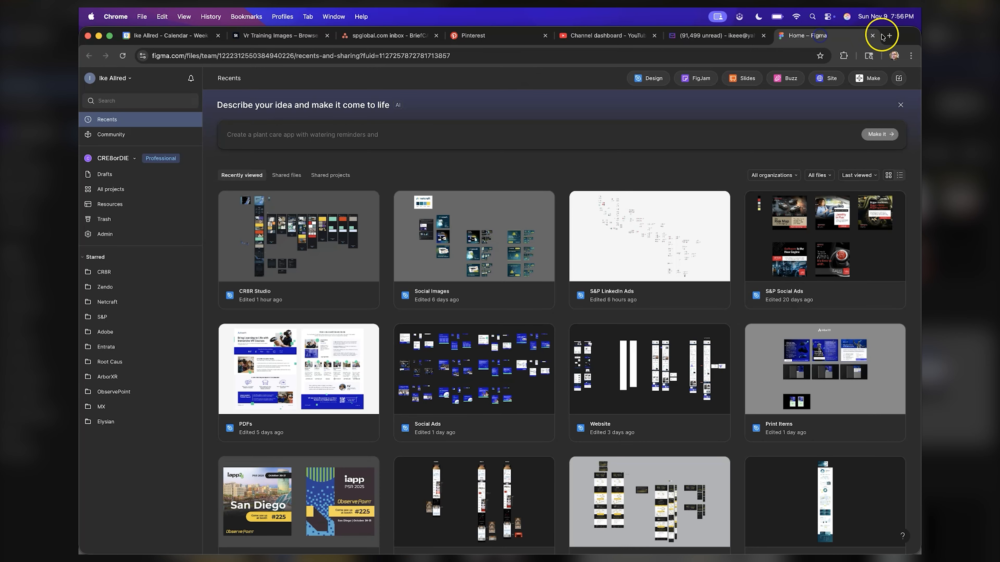
{"action": "left_click", "coordinate": [873, 36]}
{"action": "key", "text": "super+grave"}
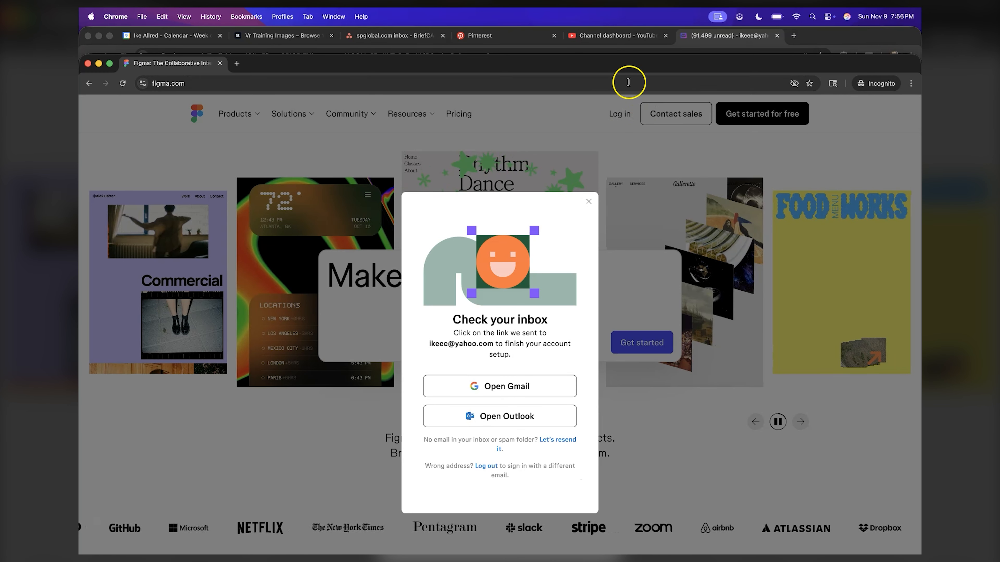
Step: Load the pasted verification link and enter a display name
{"action": "left_click", "coordinate": [479, 80]}
{"action": "key", "text": "super+v"}
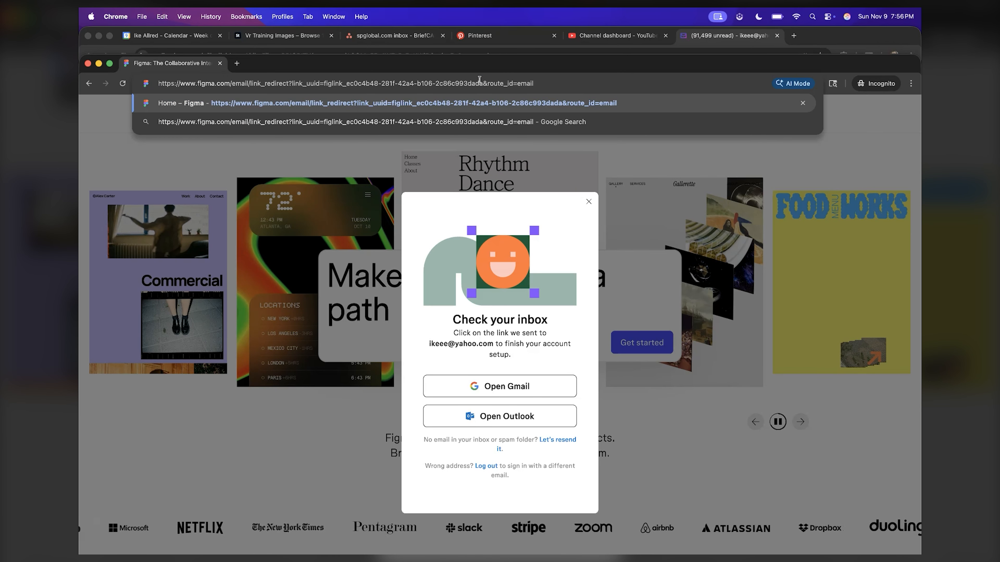
{"action": "key", "text": "Return"}
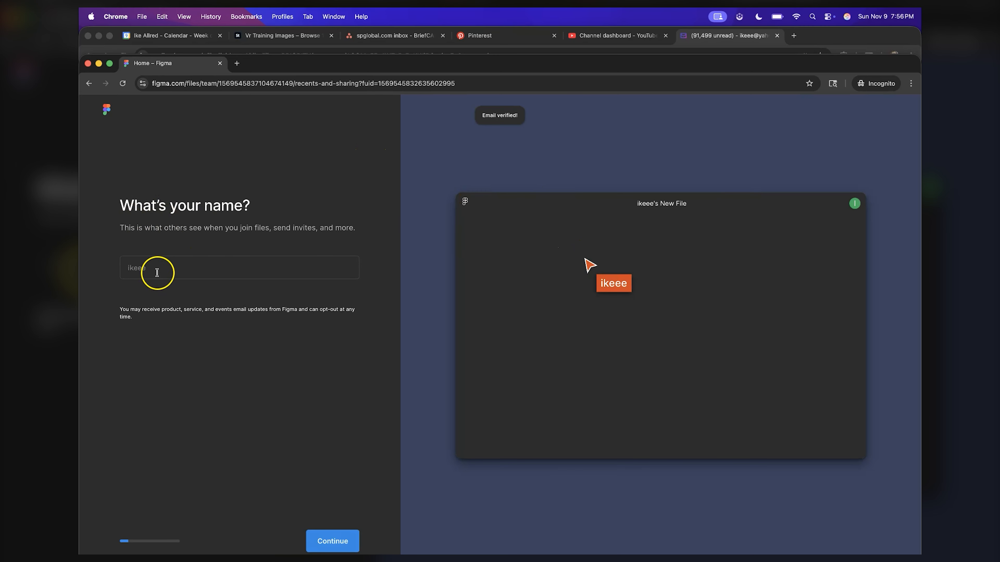
{"action": "left_click", "coordinate": [149, 268]}
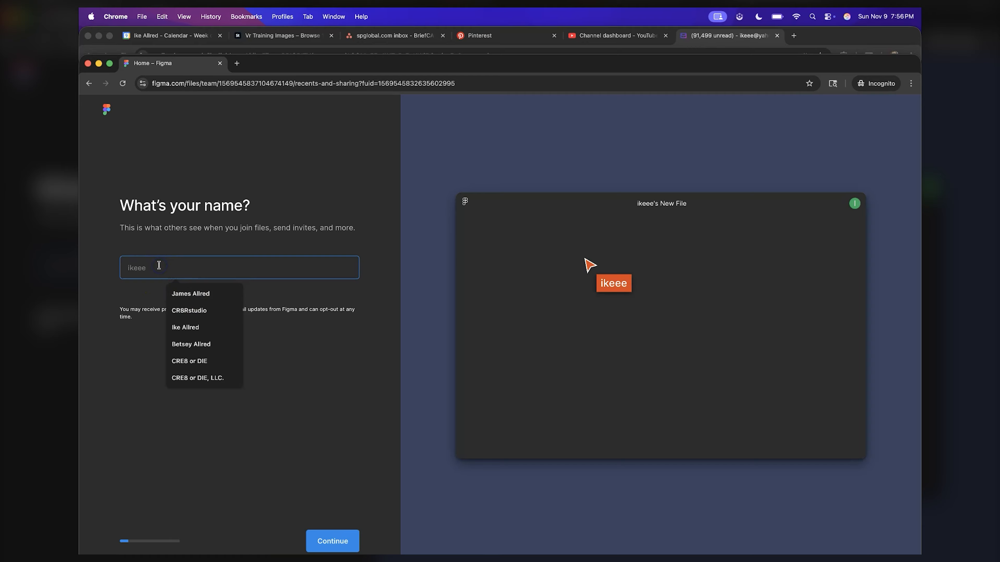
{"action": "type", "text": "ikeee"}
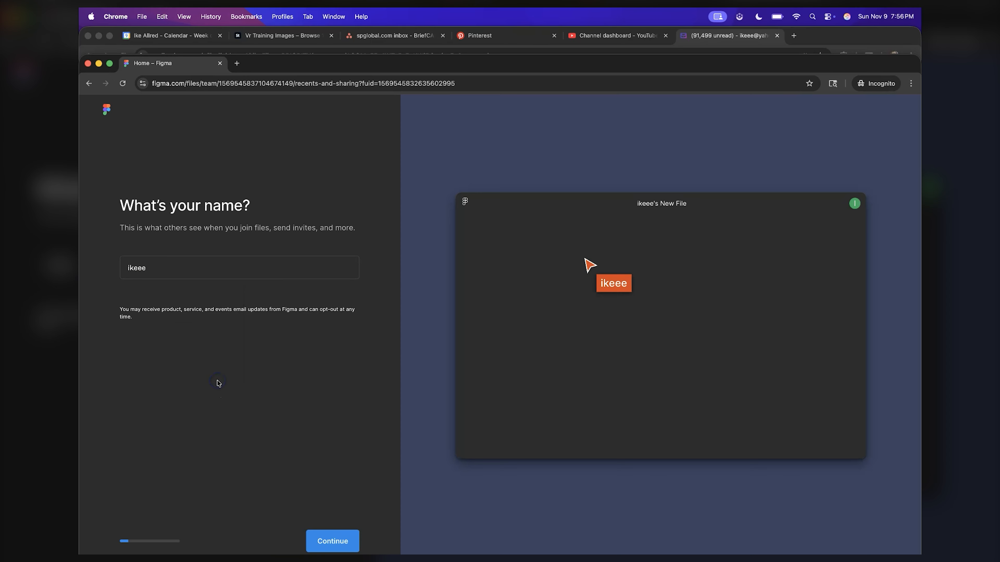
{"action": "left_click", "coordinate": [337, 534]}
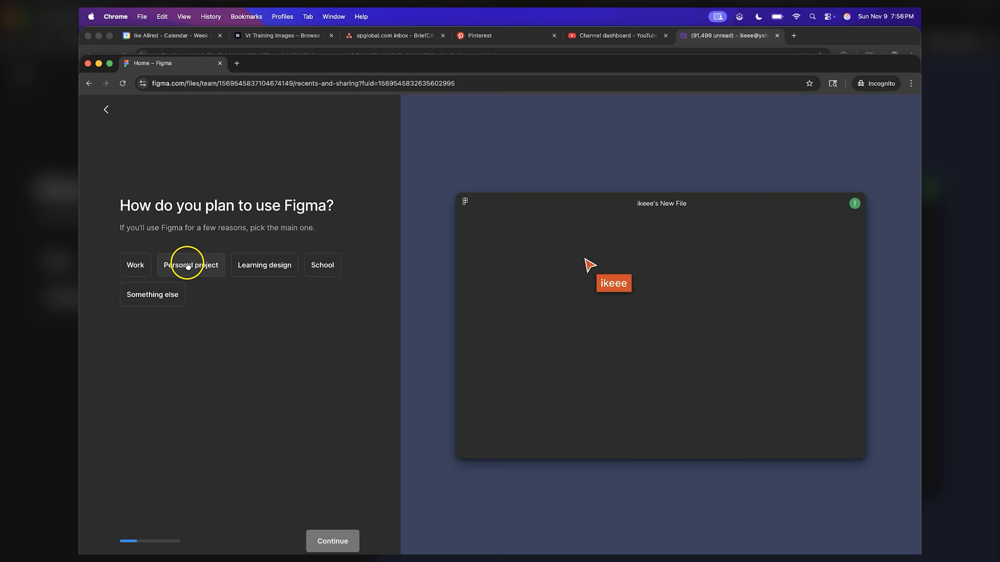
Step: Answer Learning design and the Design role, skip invites, and mark it as first time using Figma
{"action": "left_click", "coordinate": [258, 265]}
{"action": "left_click", "coordinate": [330, 533]}
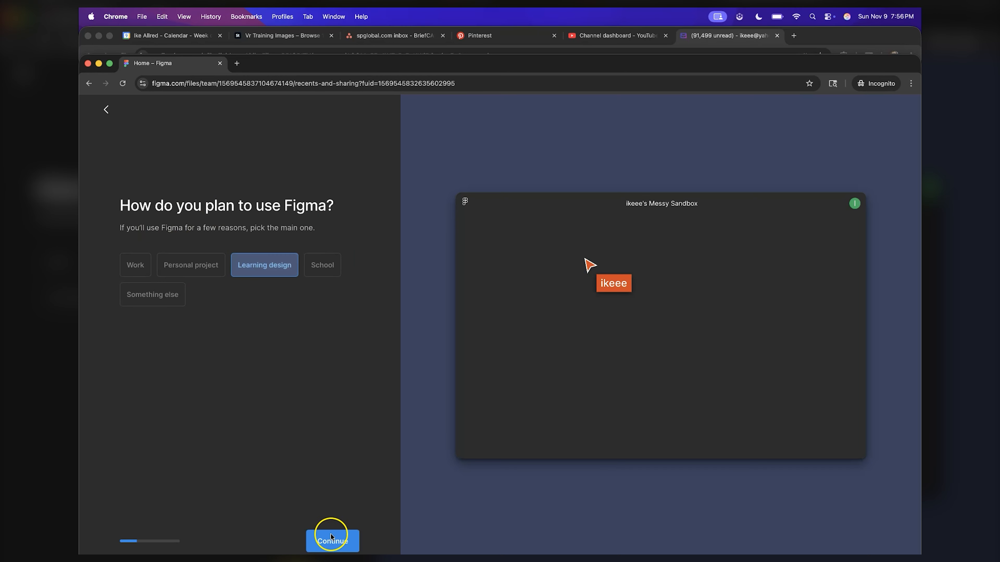
{"action": "left_click", "coordinate": [145, 267]}
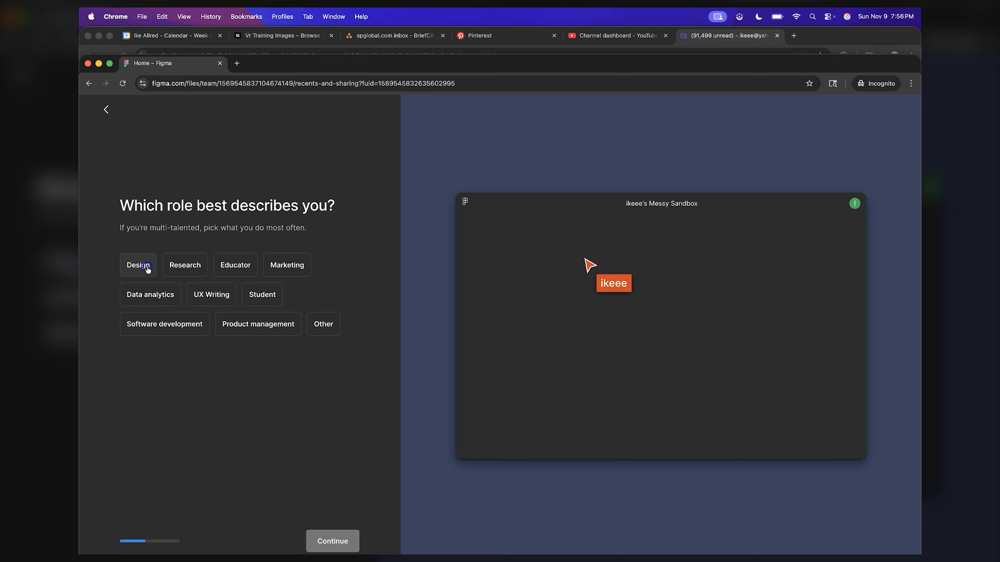
{"action": "left_click", "coordinate": [327, 543]}
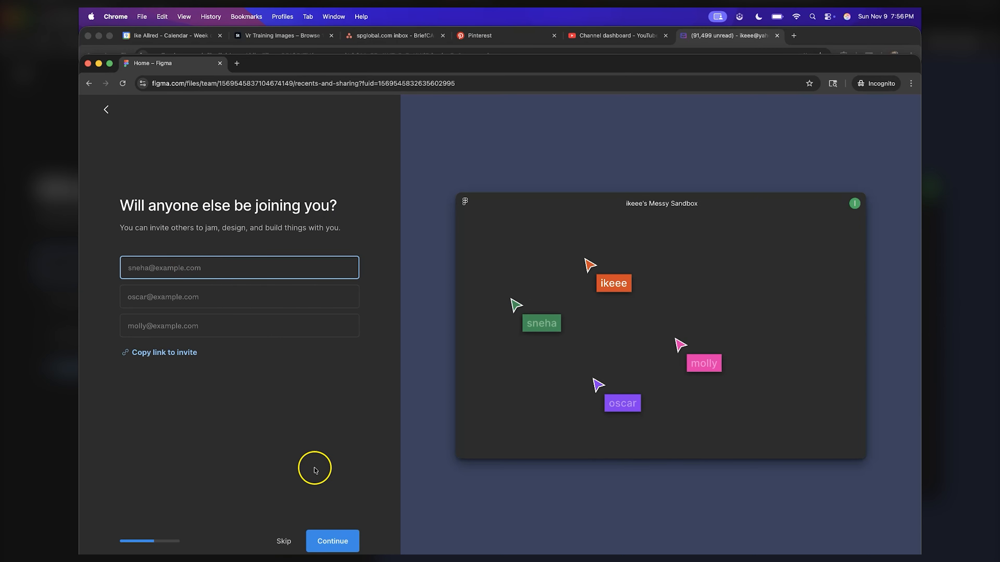
{"action": "left_click", "coordinate": [283, 536]}
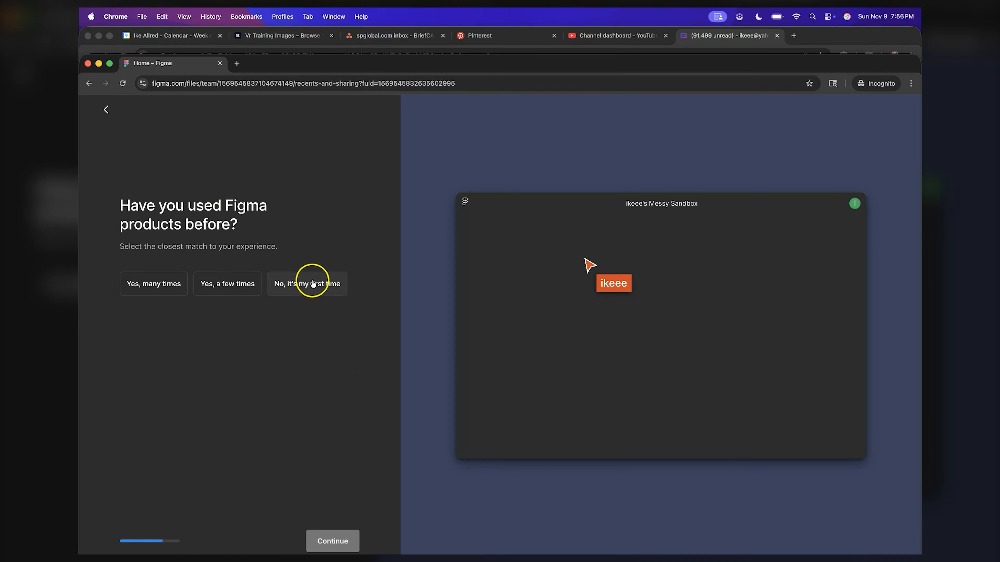
{"action": "left_click", "coordinate": [314, 288]}
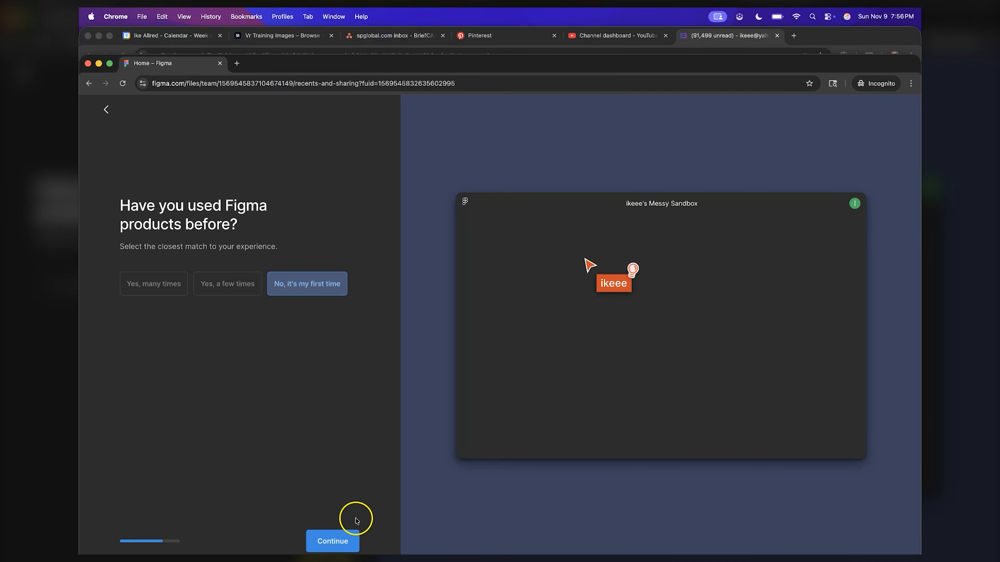
{"action": "left_click", "coordinate": [339, 542]}
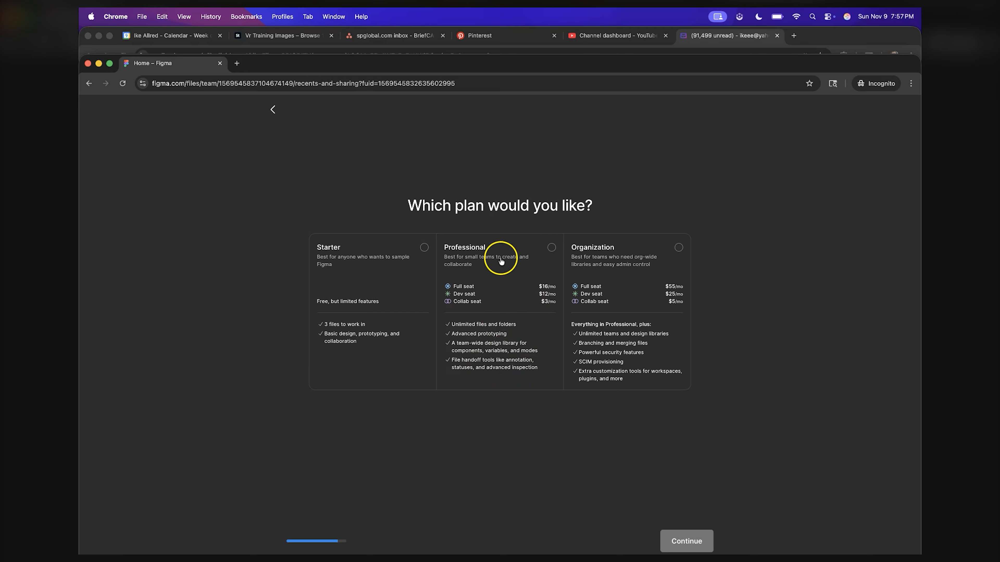
Step: Pick the free Starter plan and skip the remaining onboarding questions
{"action": "left_click", "coordinate": [421, 247]}
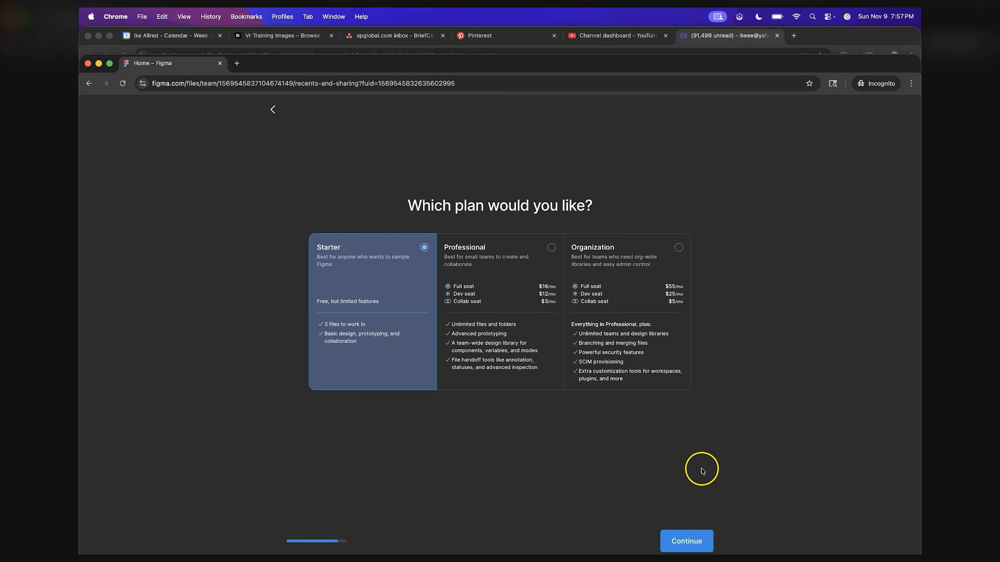
{"action": "left_click", "coordinate": [690, 535]}
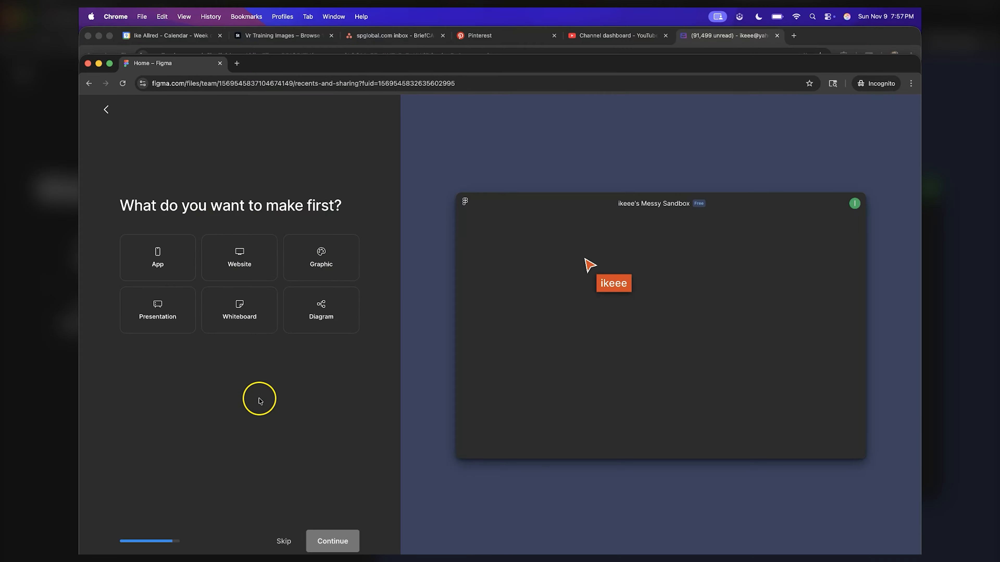
{"action": "left_click", "coordinate": [282, 542]}
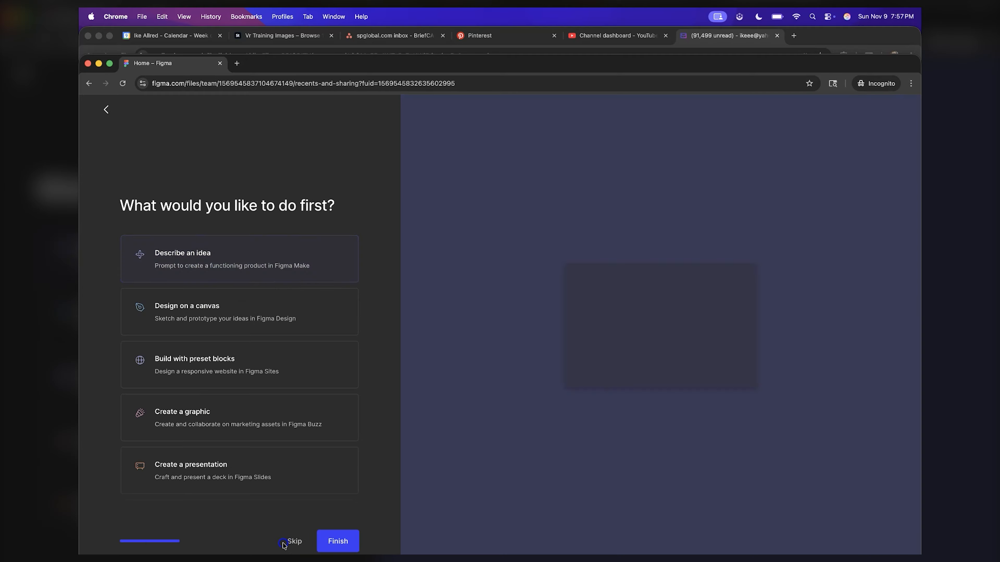
{"action": "left_click", "coordinate": [227, 266]}
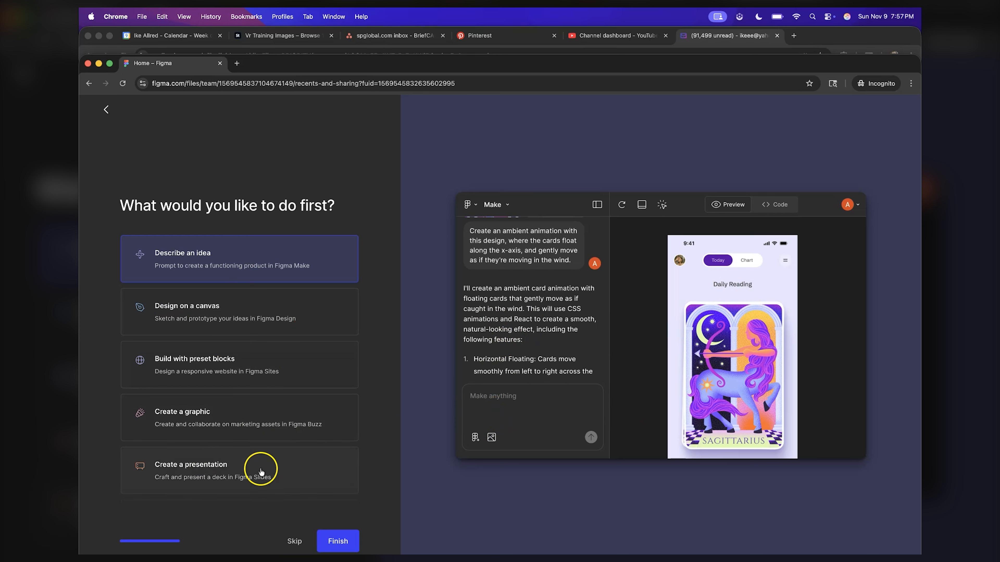
{"action": "left_click", "coordinate": [296, 542]}
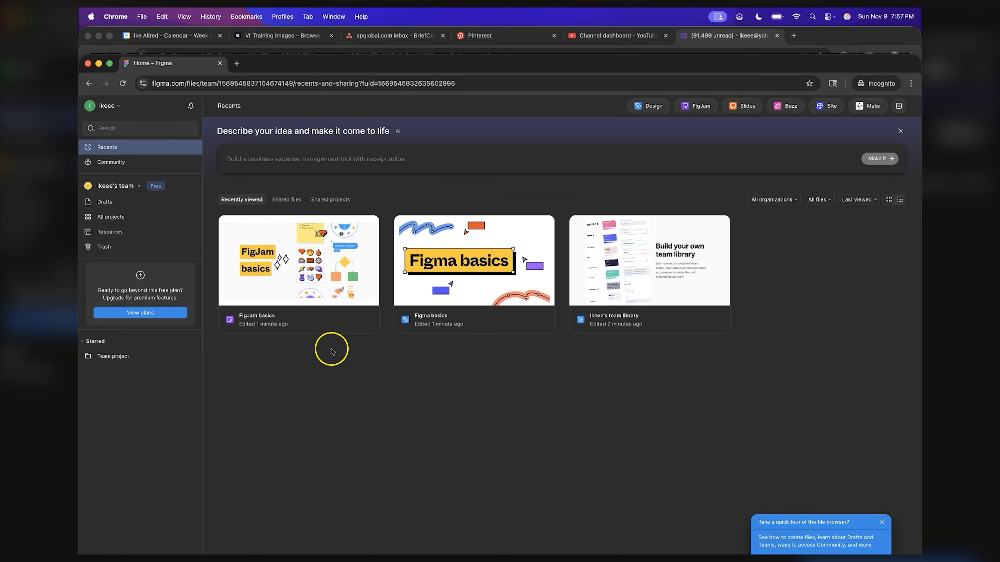
Step: Move the browser window up and dismiss the quick-tour popup with No thanks
{"action": "left_click_drag", "start_coordinate": [364, 61], "coordinate": [364, 34]}
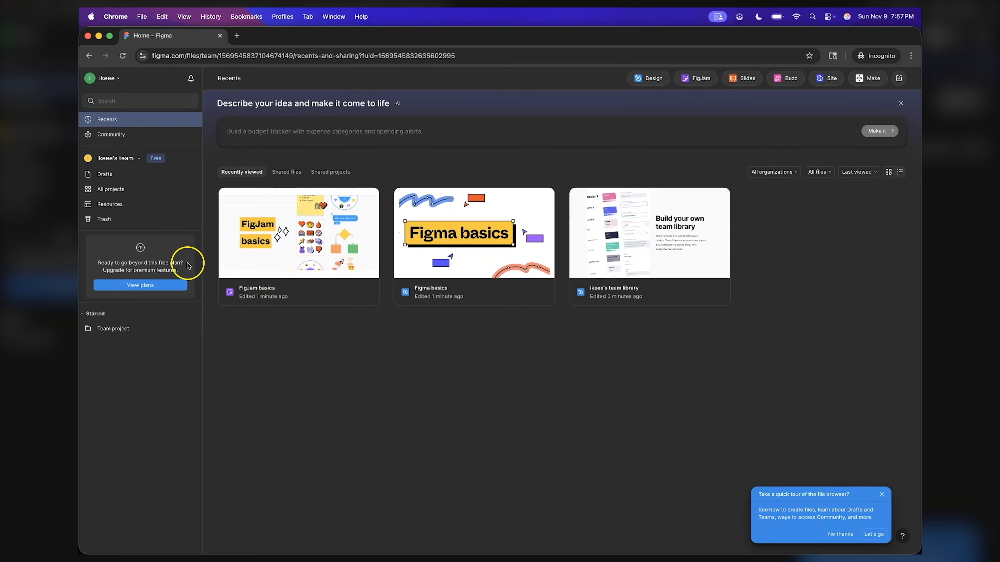
{"action": "left_click", "coordinate": [523, 139]}
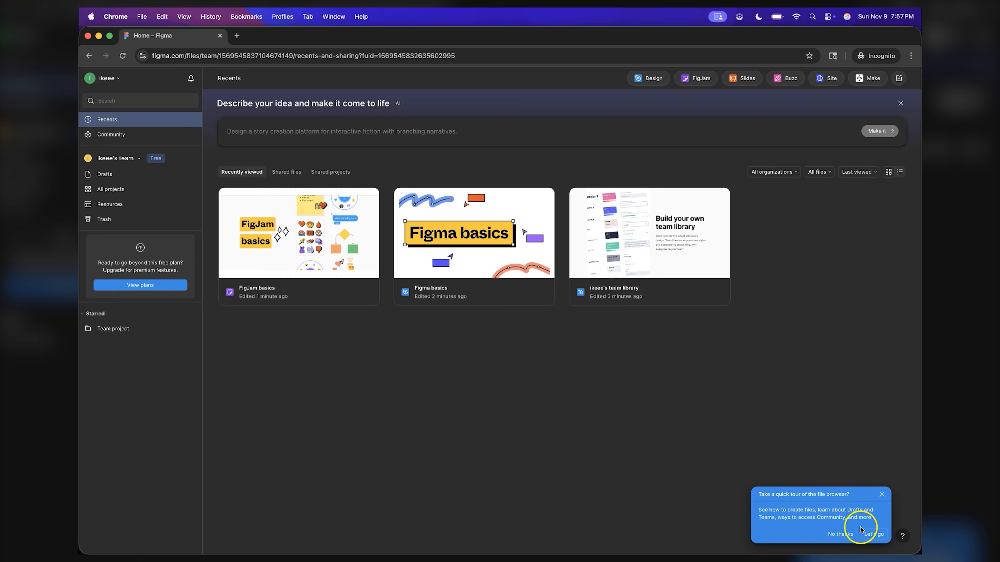
{"action": "left_click", "coordinate": [842, 536]}
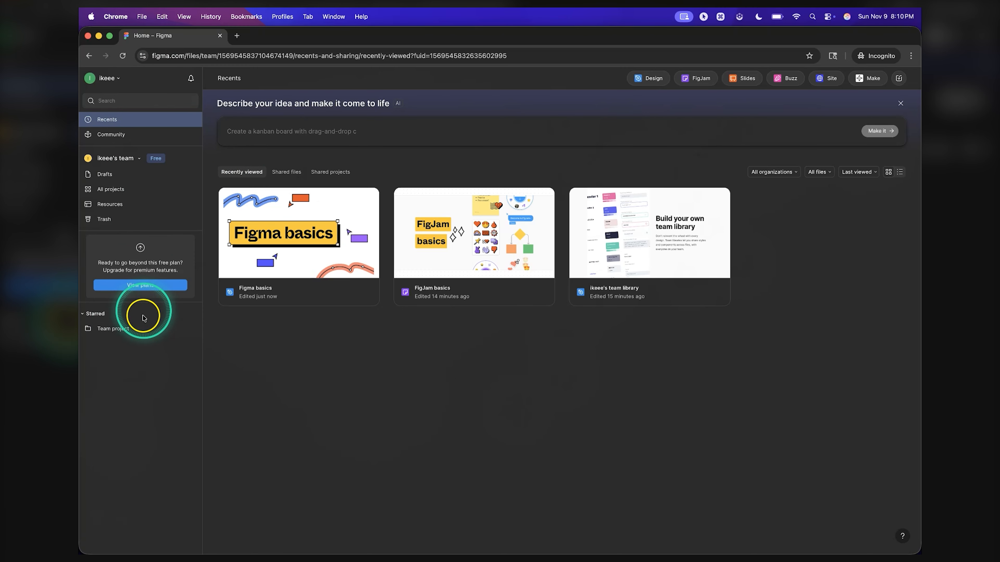
{"action": "left_click", "coordinate": [111, 79]}
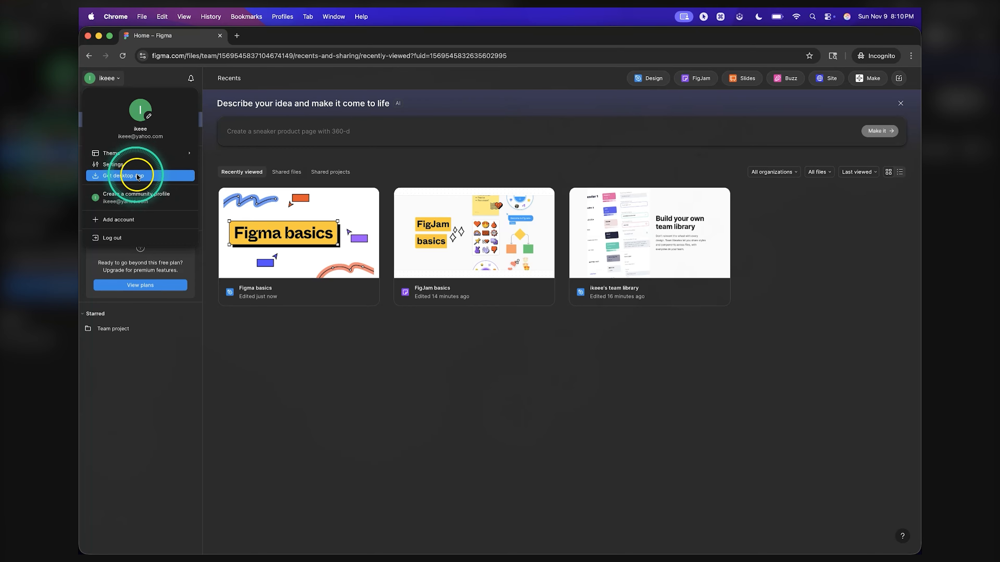
{"action": "left_click", "coordinate": [302, 443]}
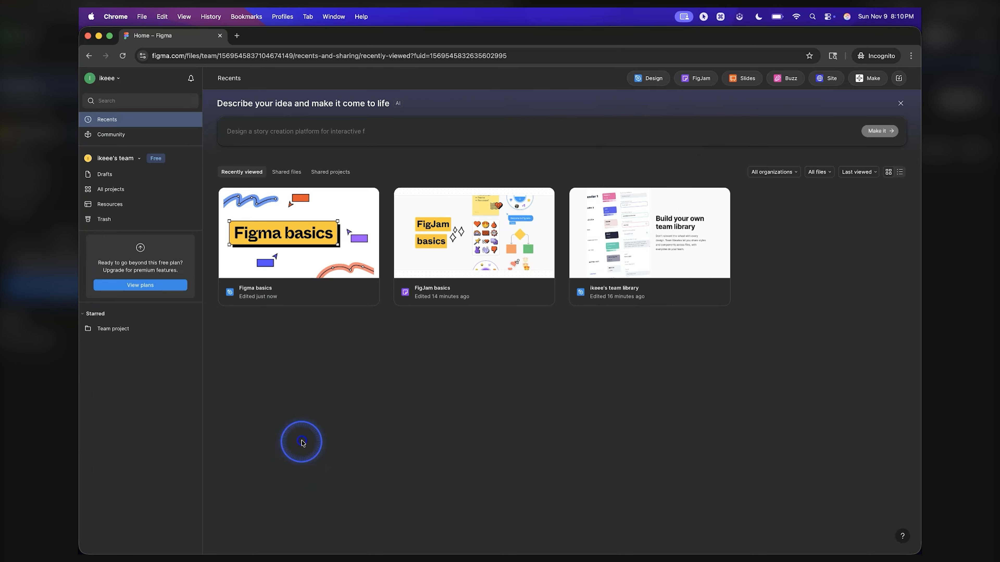
{"action": "left_click", "coordinate": [116, 79]}
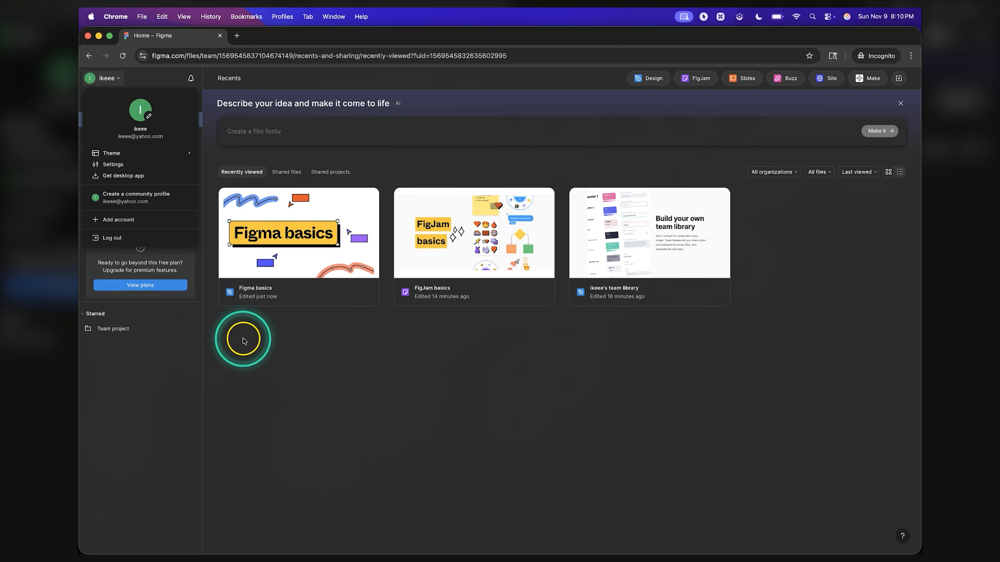
{"action": "left_click", "coordinate": [243, 341]}
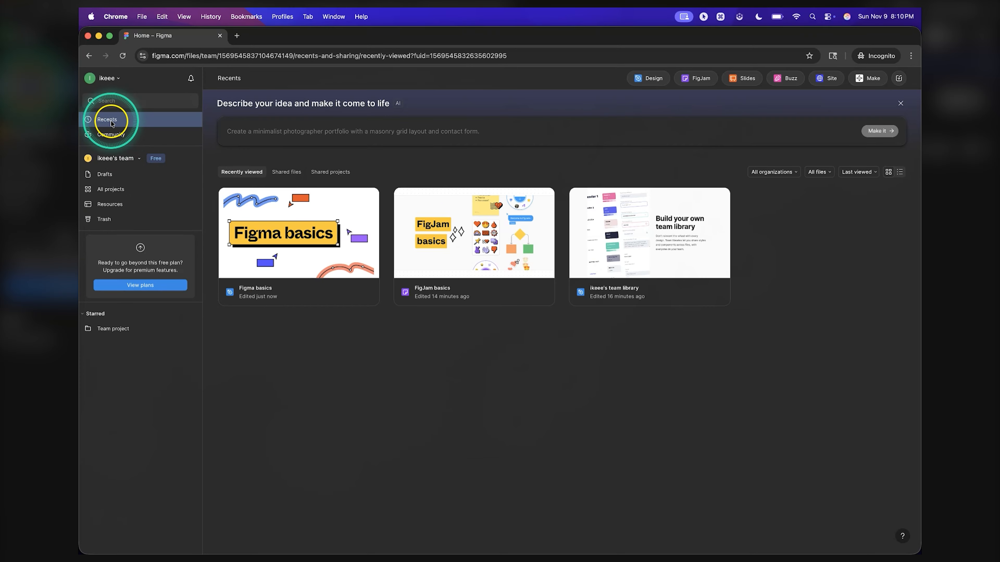
Step: Look through the Community page, then choose Drafts from the team dropdown
{"action": "left_click", "coordinate": [111, 135]}
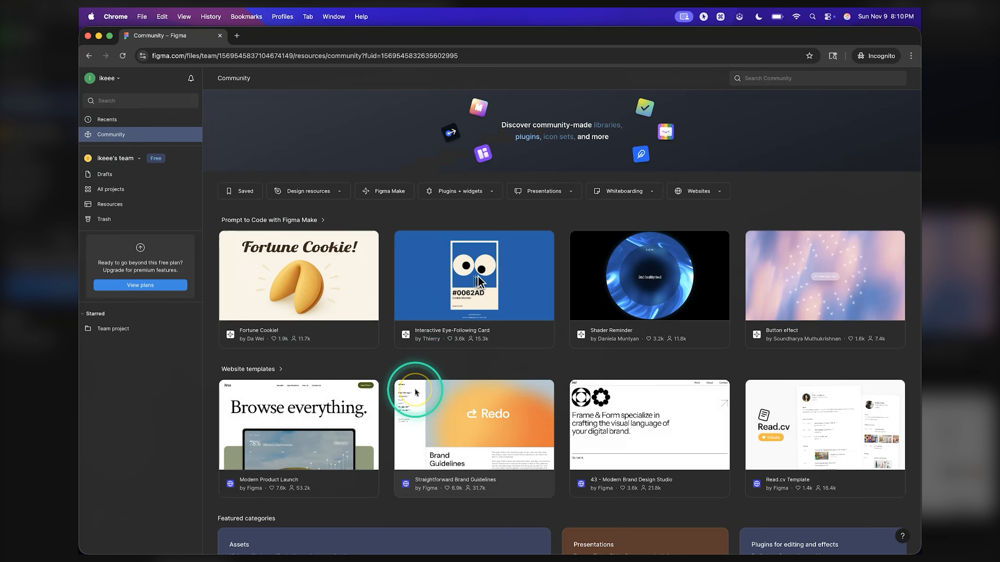
{"action": "scroll", "coordinate": [414, 391], "scroll_direction": "down", "scroll_amount": 9}
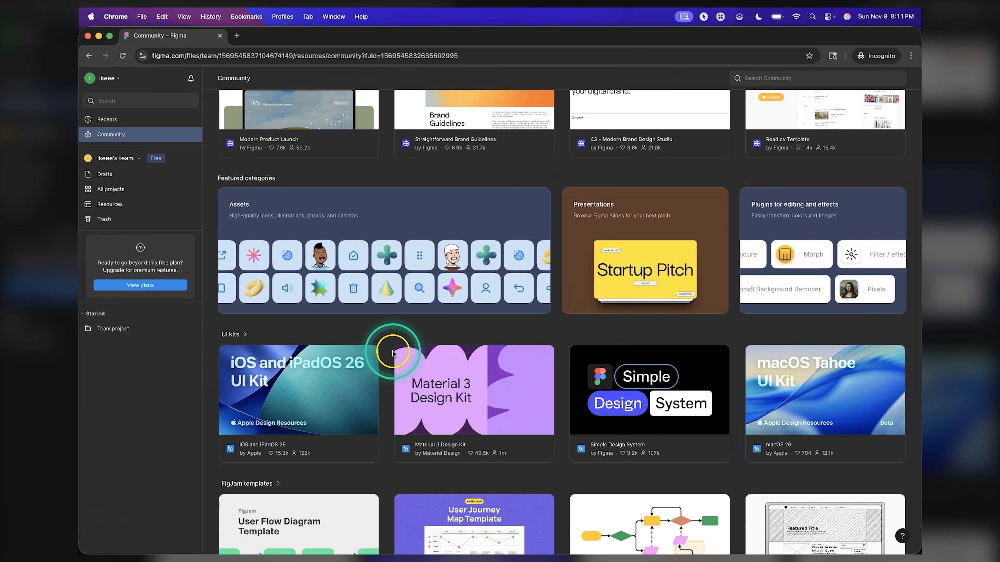
{"action": "scroll", "coordinate": [283, 319], "scroll_direction": "down", "scroll_amount": 2}
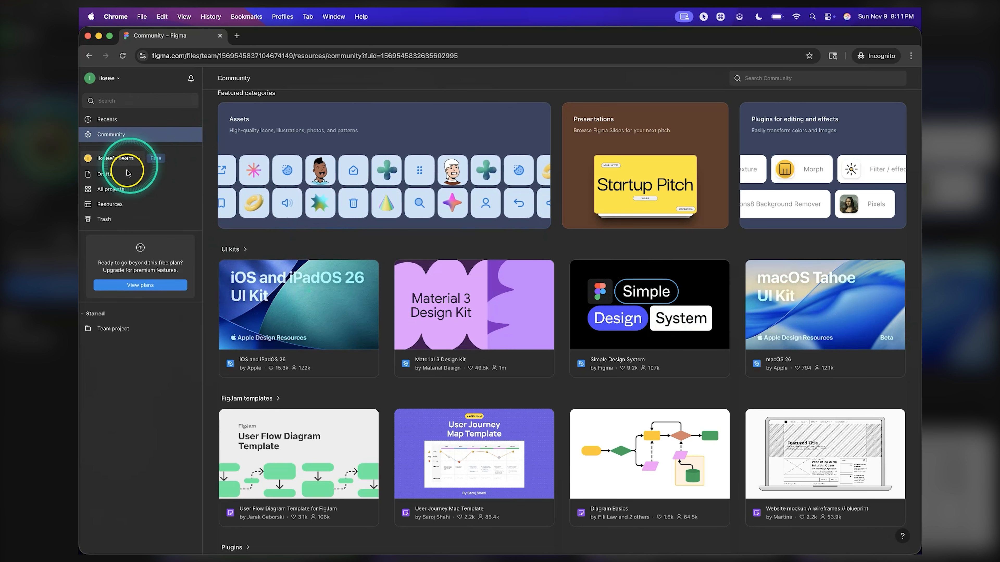
{"action": "left_click", "coordinate": [116, 159]}
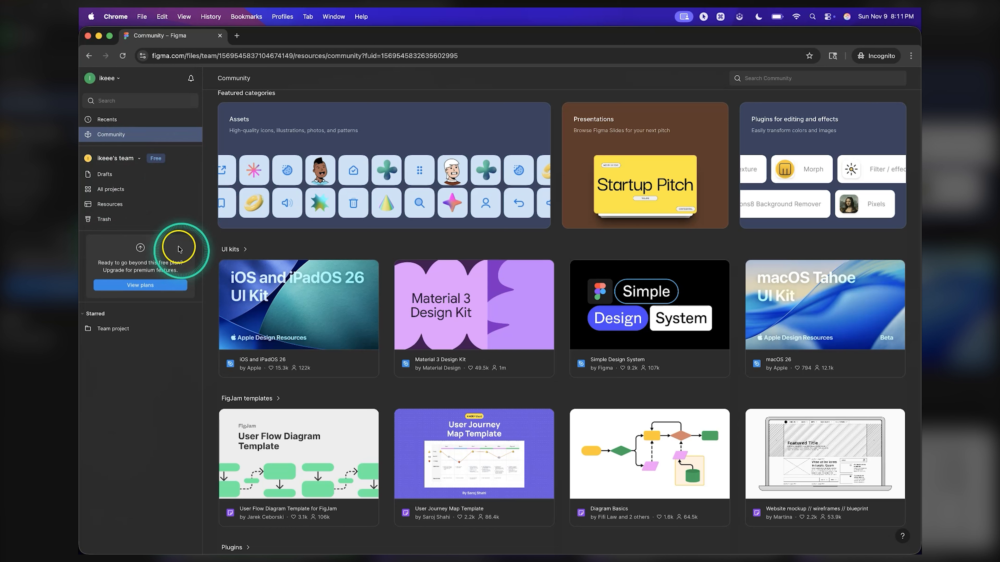
{"action": "left_click", "coordinate": [124, 174]}
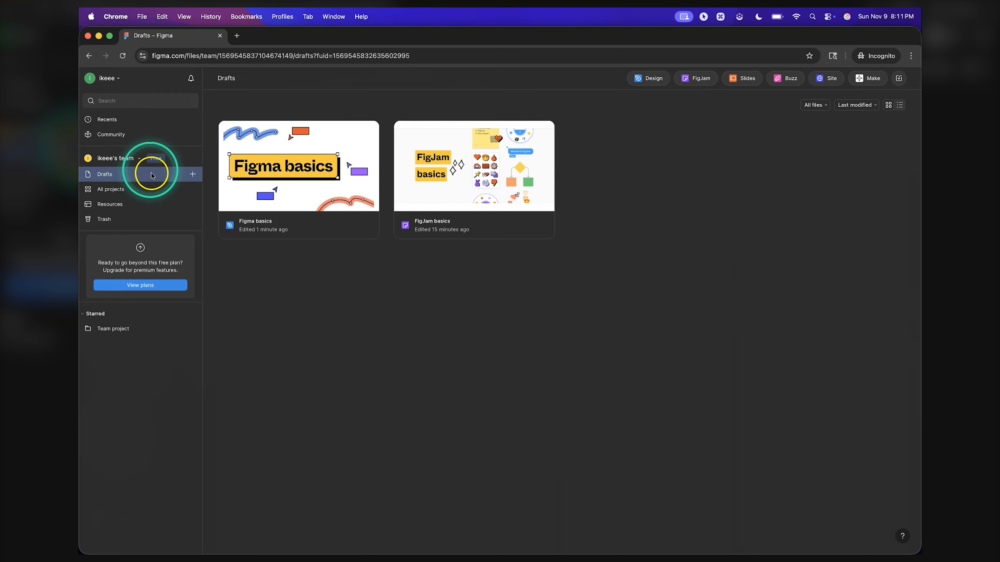
Step: Visit Recents, Drafts, All projects and Team project, then go to Resources
{"action": "left_click", "coordinate": [116, 120]}
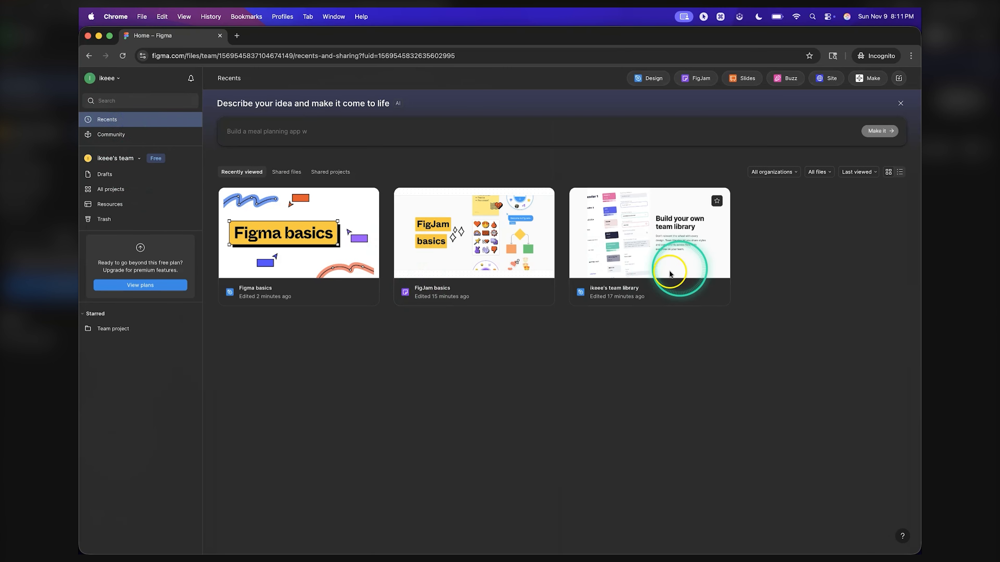
{"action": "left_click", "coordinate": [109, 174]}
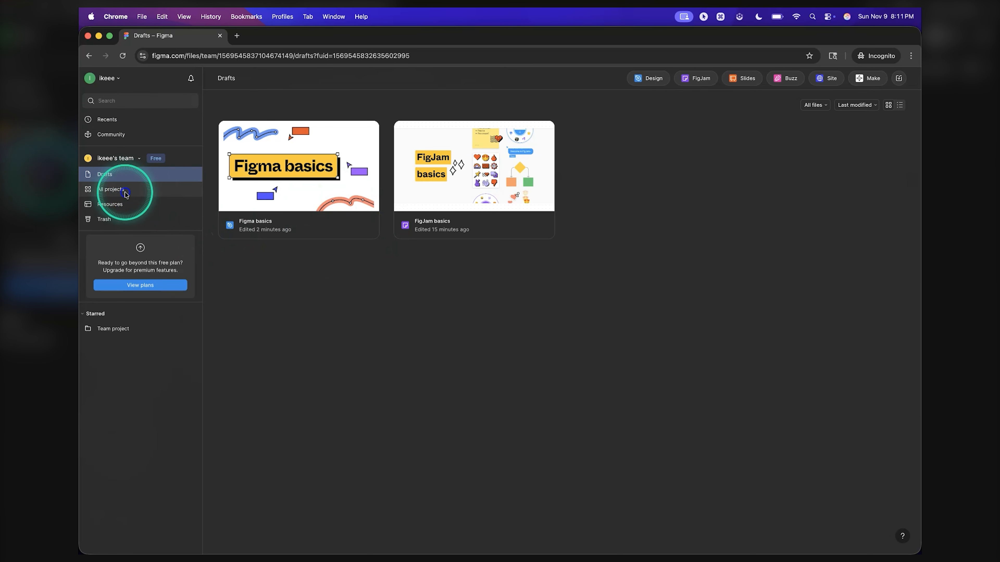
{"action": "left_click", "coordinate": [118, 190]}
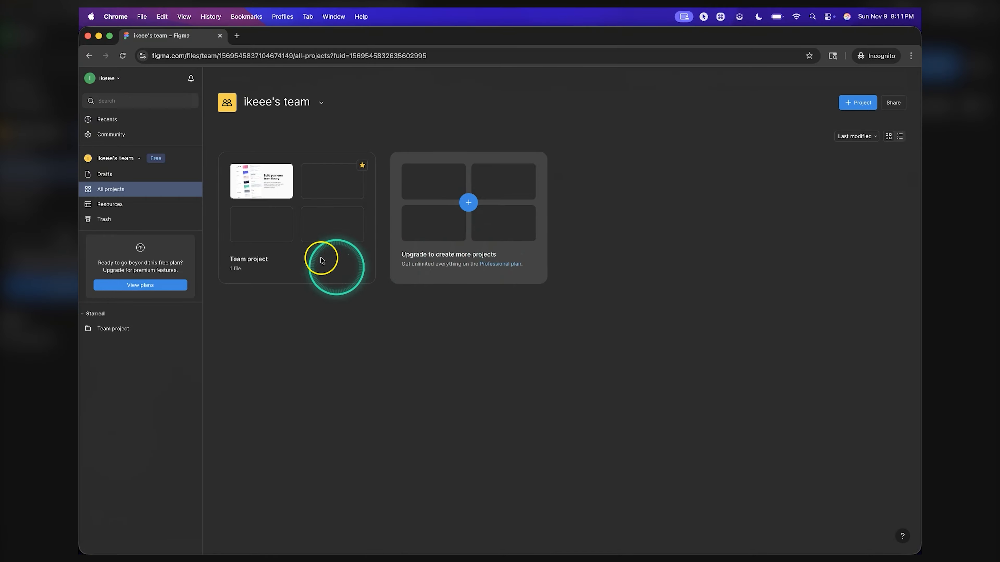
{"action": "left_click", "coordinate": [293, 207]}
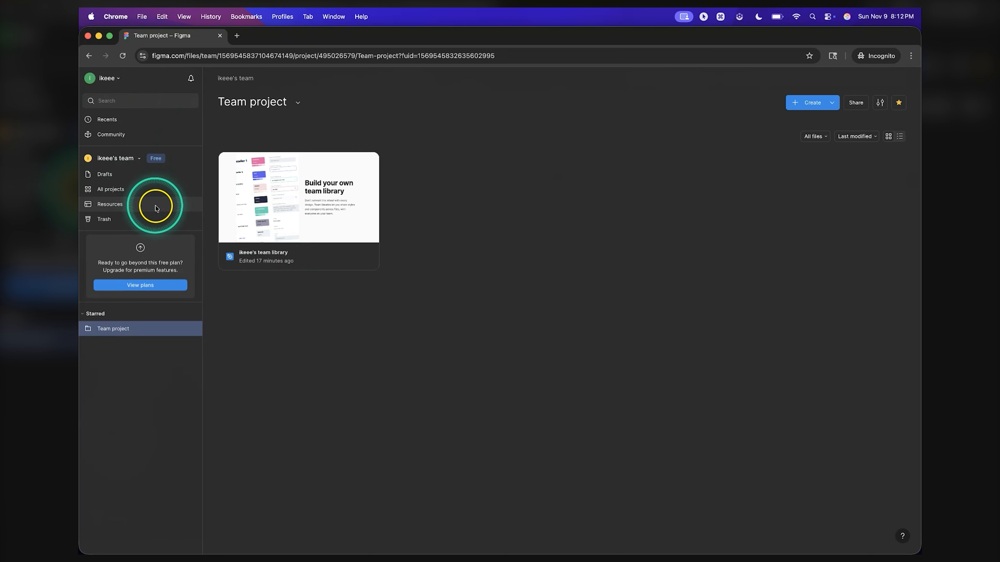
{"action": "left_click", "coordinate": [130, 190]}
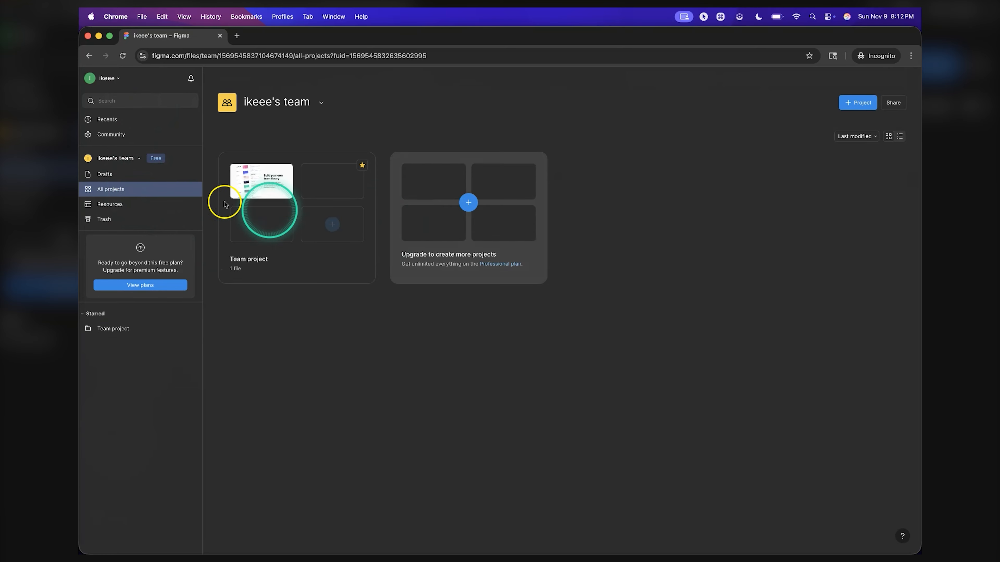
{"action": "left_click", "coordinate": [135, 203]}
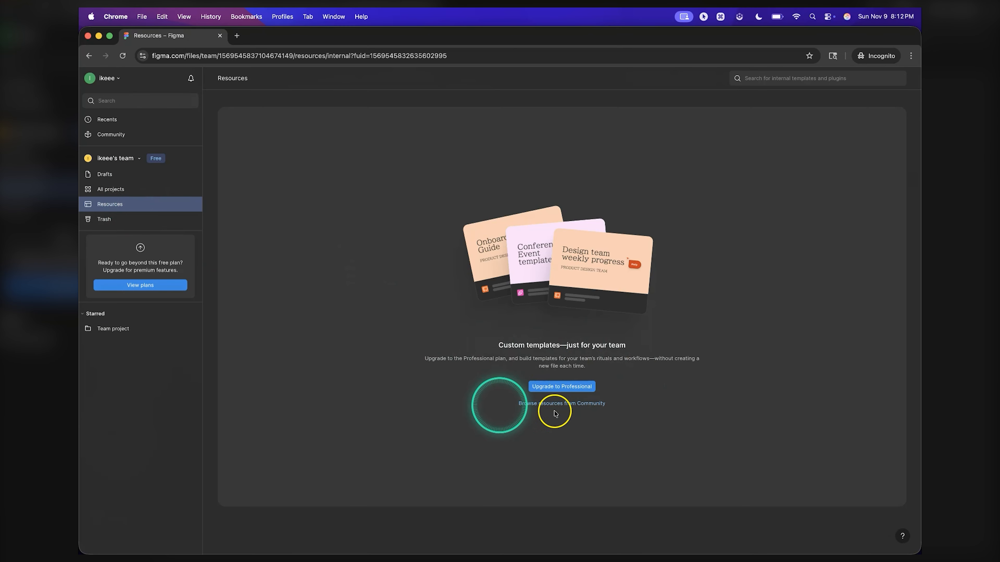
Step: Check Trash and the starred Team project, cycle through the sidebar pages, and end on Recents
{"action": "left_click", "coordinate": [128, 223]}
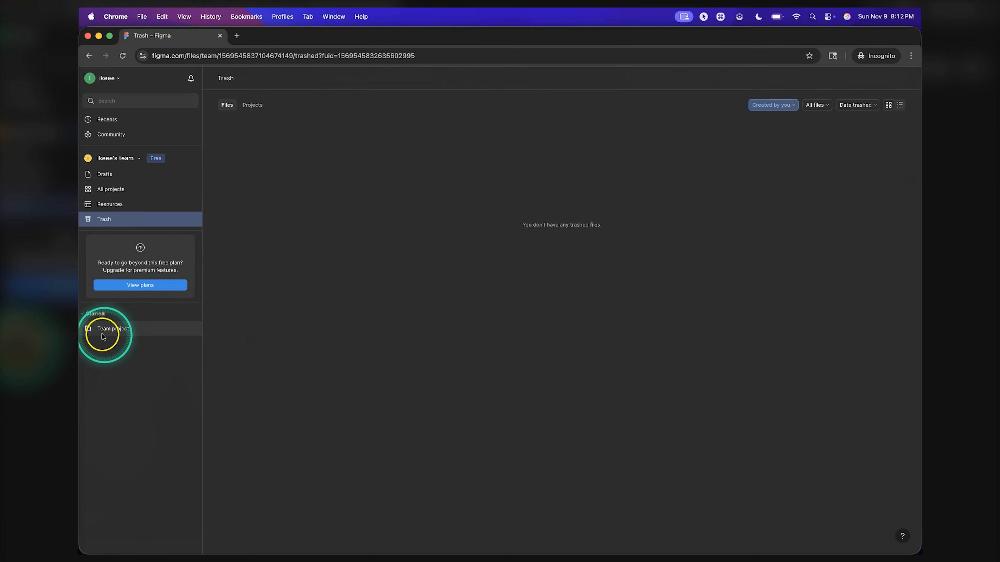
{"action": "left_click", "coordinate": [126, 331]}
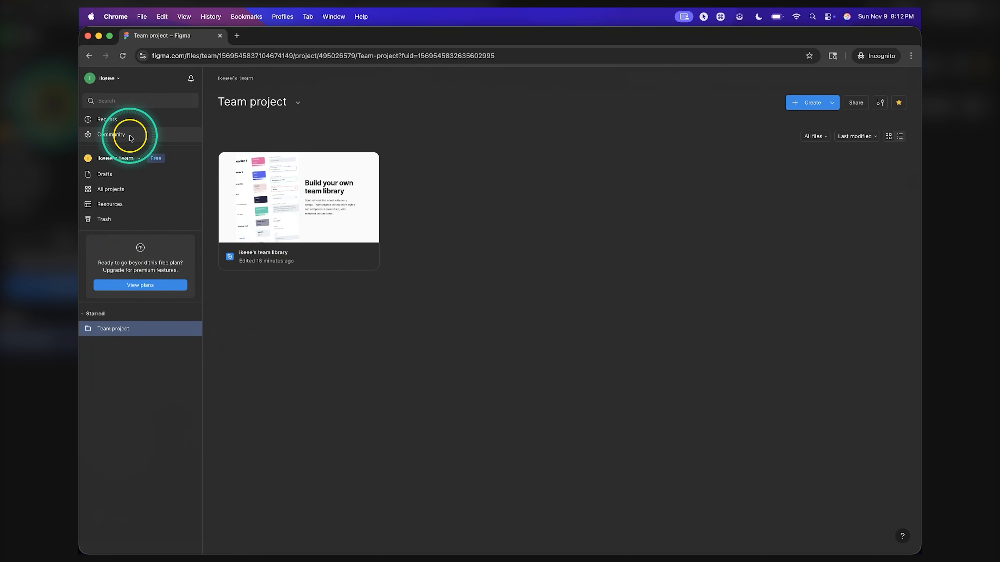
{"action": "left_click", "coordinate": [130, 119]}
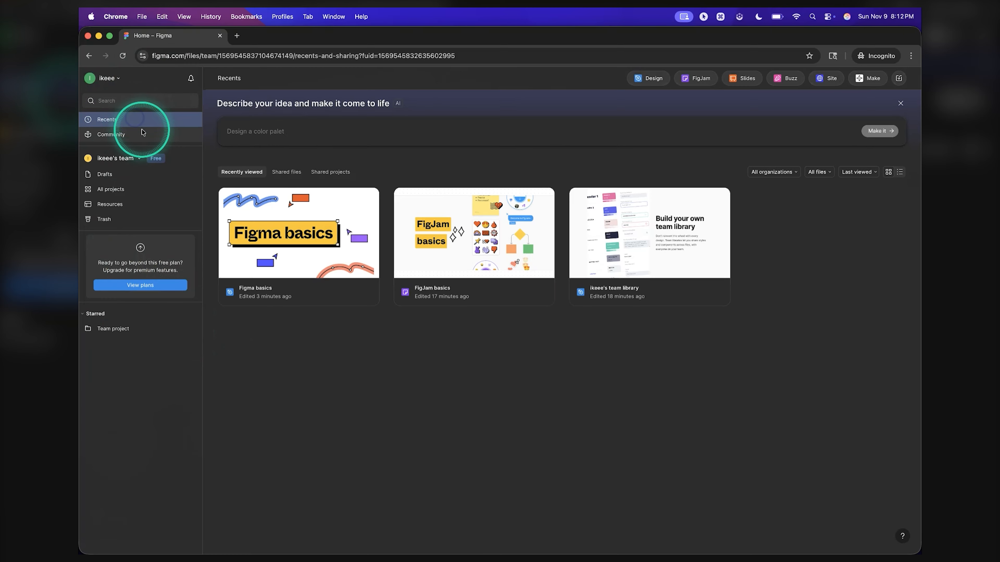
{"action": "left_click", "coordinate": [141, 133]}
{"action": "left_click", "coordinate": [112, 174]}
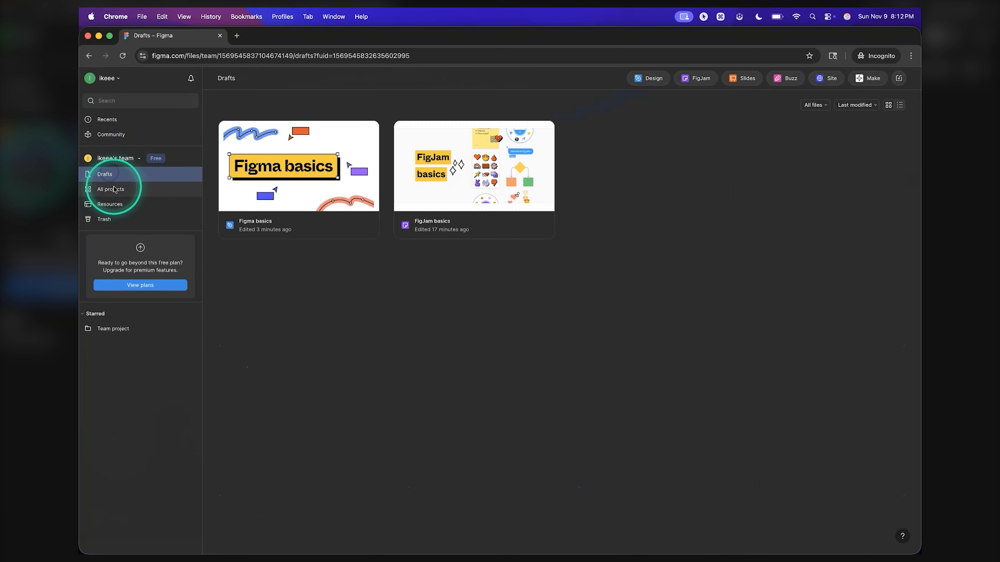
{"action": "left_click", "coordinate": [115, 188]}
{"action": "left_click", "coordinate": [114, 179]}
{"action": "left_click", "coordinate": [111, 189]}
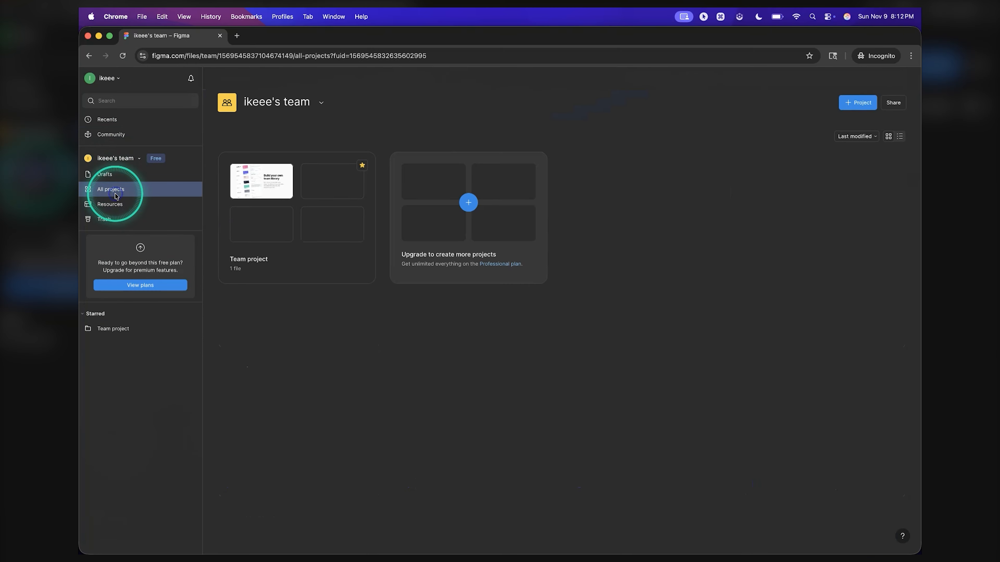
{"action": "left_click", "coordinate": [98, 120]}
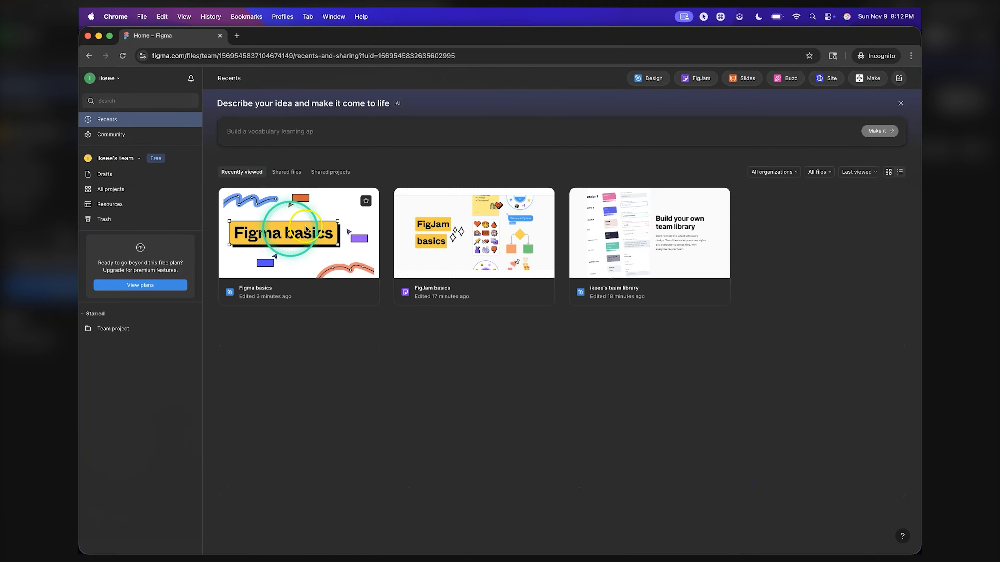
{"action": "left_click", "coordinate": [130, 188]}
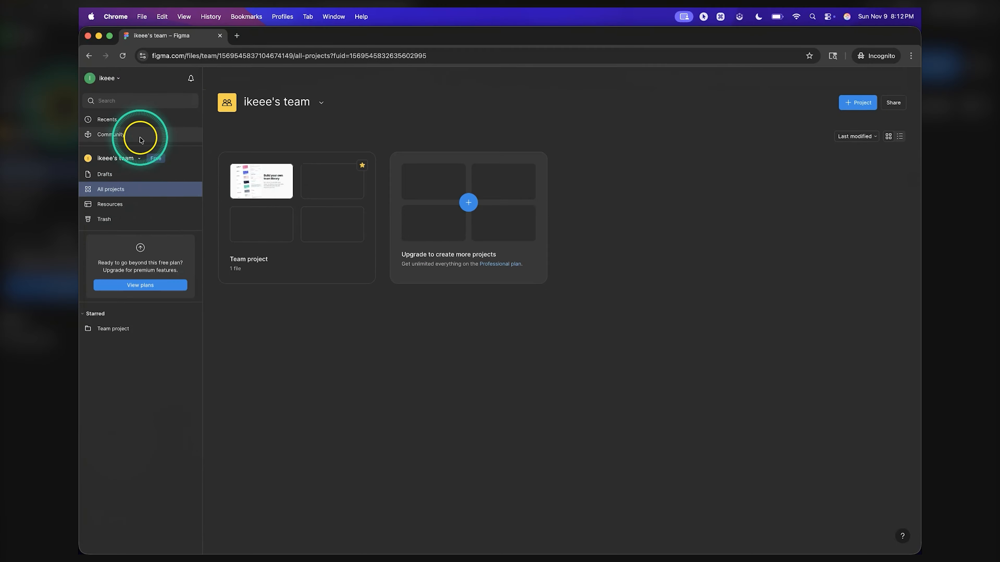
{"action": "left_click", "coordinate": [116, 118]}
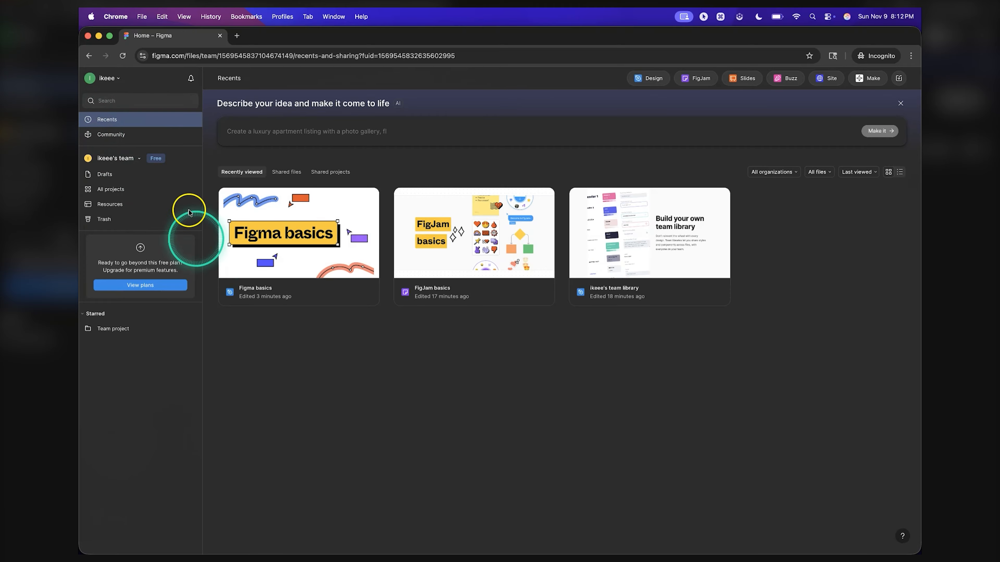
Step: Open the Figma basics file and scroll around the canvas to survey its boards
{"action": "double_click", "coordinate": [298, 265]}
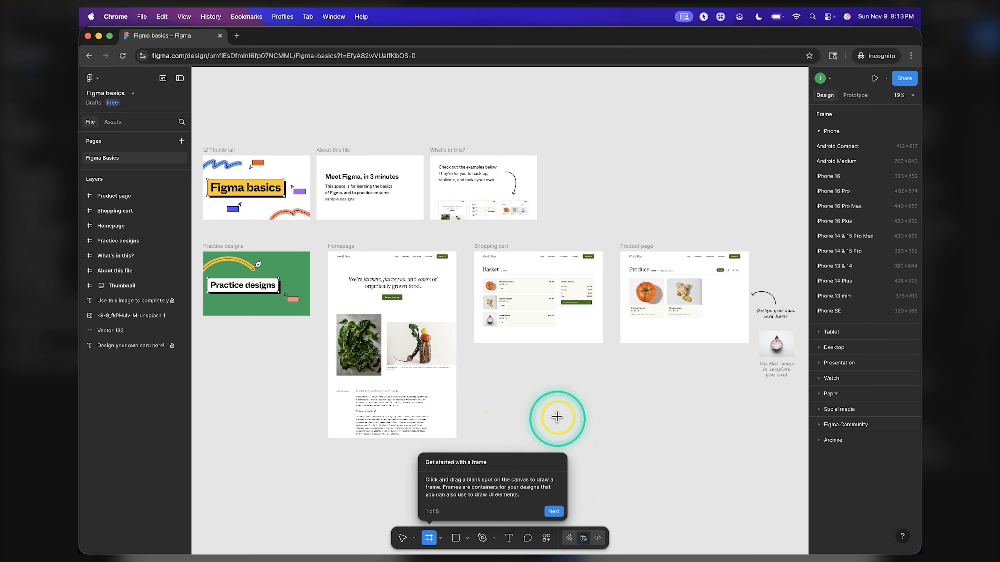
{"action": "scroll", "coordinate": [593, 429], "scroll_direction": "down", "scroll_amount": 5}
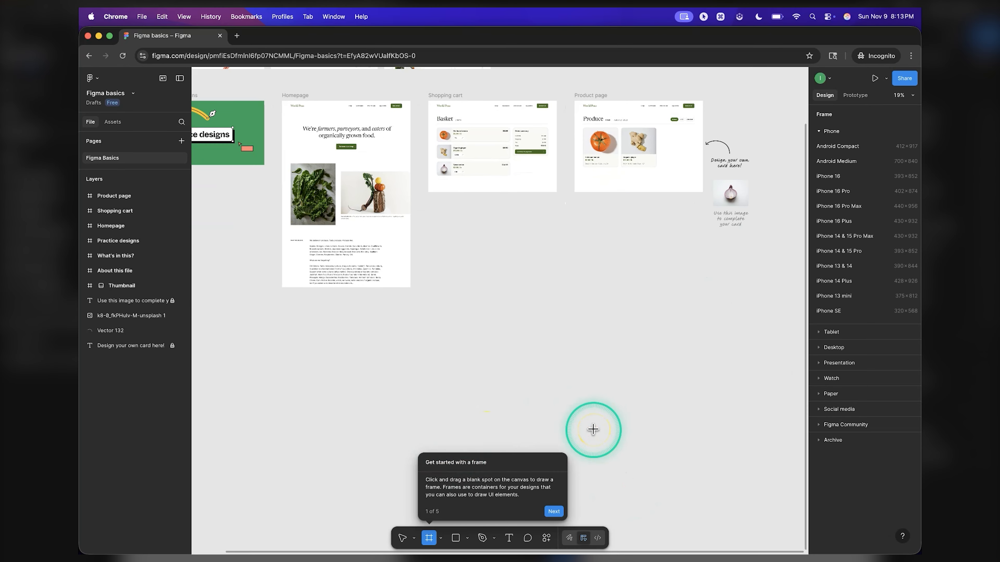
{"action": "scroll", "coordinate": [593, 429], "scroll_direction": "up", "scroll_amount": 3}
{"action": "scroll", "coordinate": [593, 429], "scroll_direction": "right", "scroll_amount": 3}
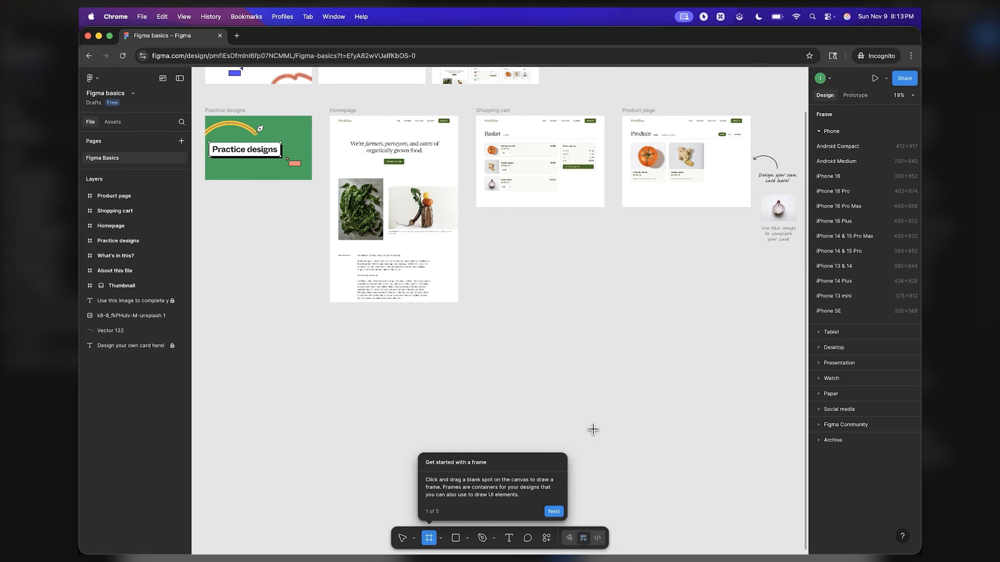
{"action": "scroll", "coordinate": [593, 429], "scroll_direction": "up", "scroll_amount": 3}
{"action": "scroll", "coordinate": [592, 430], "scroll_direction": "left", "scroll_amount": 5}
{"action": "scroll", "coordinate": [592, 429], "scroll_direction": "down", "scroll_amount": 3}
{"action": "scroll", "coordinate": [593, 430], "scroll_direction": "right", "scroll_amount": 5}
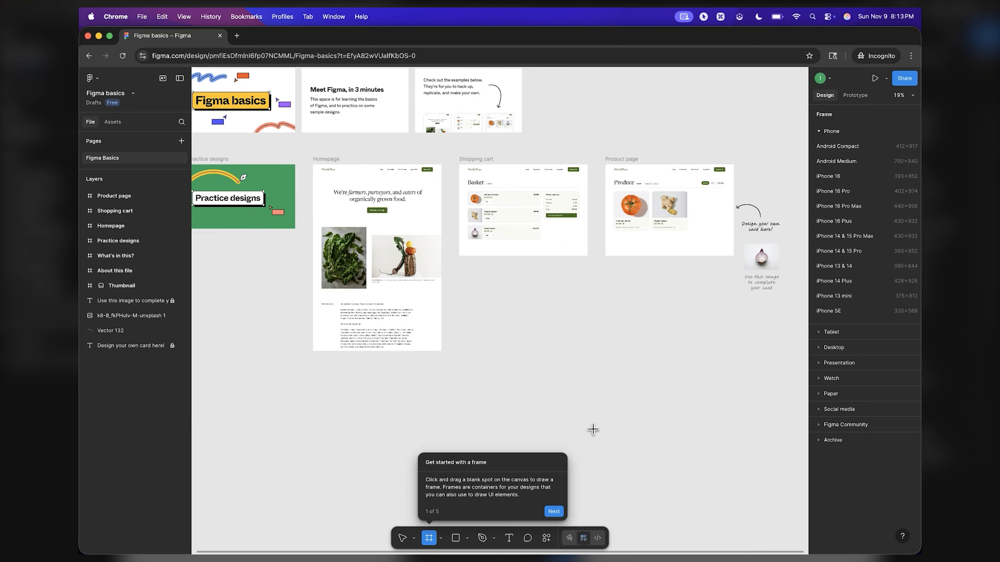
{"action": "scroll", "coordinate": [593, 429], "scroll_direction": "left", "scroll_amount": 5}
{"action": "scroll", "coordinate": [593, 429], "scroll_direction": "up", "scroll_amount": 2}
{"action": "scroll", "coordinate": [593, 429], "scroll_direction": "right", "scroll_amount": 5}
{"action": "scroll", "coordinate": [592, 430], "scroll_direction": "left", "scroll_amount": 4}
{"action": "scroll", "coordinate": [593, 429], "scroll_direction": "down", "scroll_amount": 2}
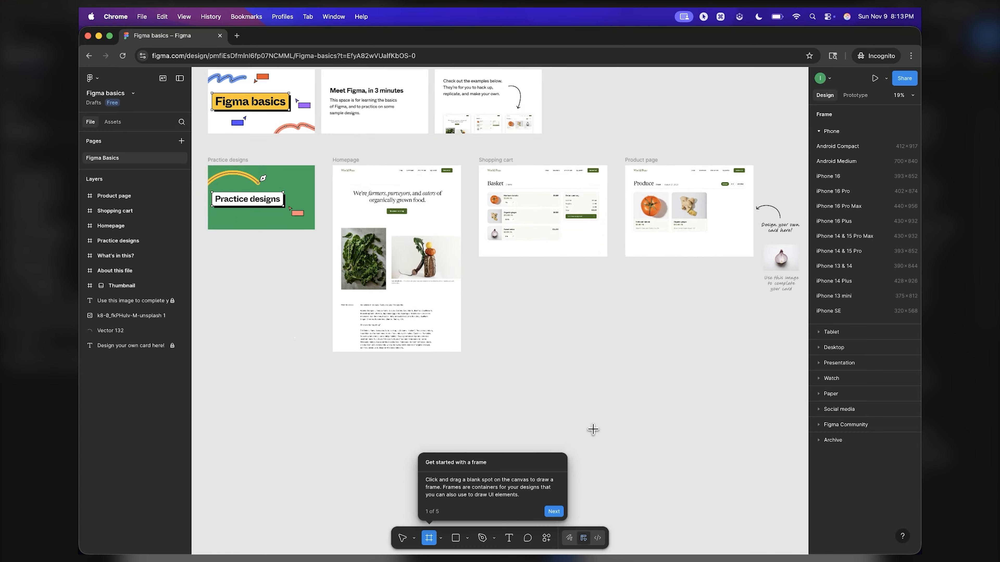
{"action": "scroll", "coordinate": [593, 430], "scroll_direction": "right", "scroll_amount": 5}
{"action": "scroll", "coordinate": [593, 430], "scroll_direction": "up", "scroll_amount": 2}
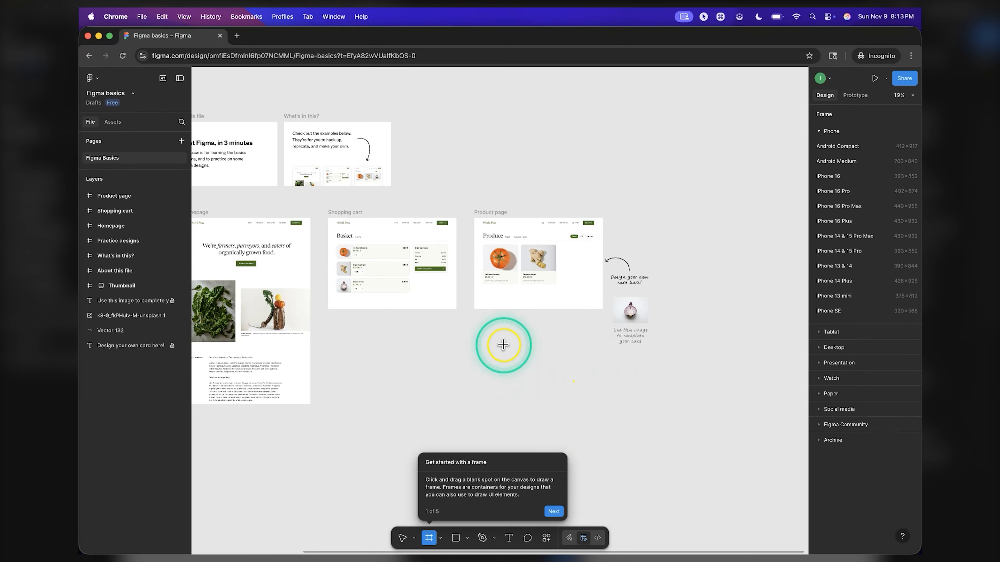
{"action": "scroll", "coordinate": [503, 344], "scroll_direction": "left", "scroll_amount": 3}
{"action": "scroll", "coordinate": [502, 345], "scroll_direction": "down", "scroll_amount": 2}
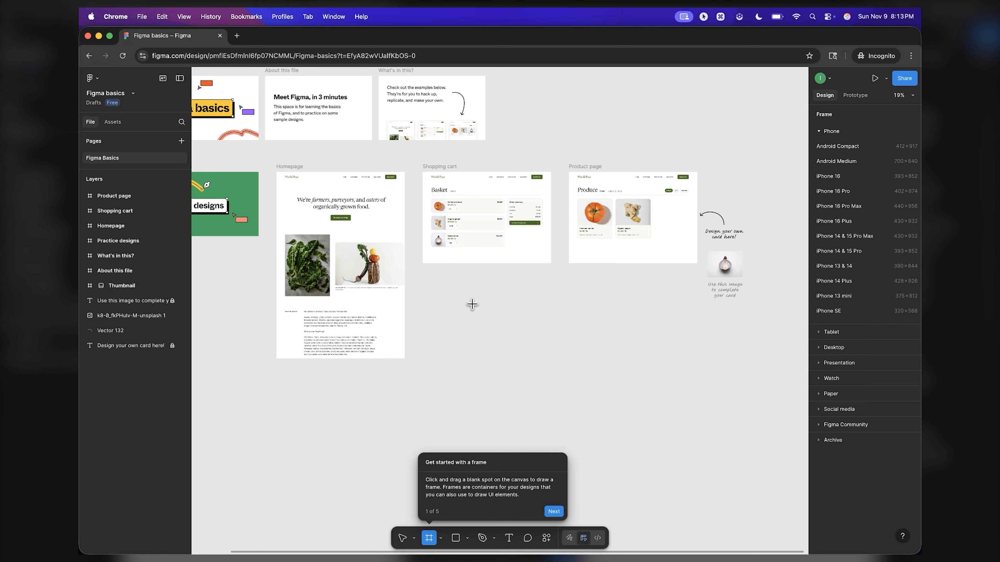
{"action": "key", "text": "space"}
{"action": "left_click", "coordinate": [507, 312]}
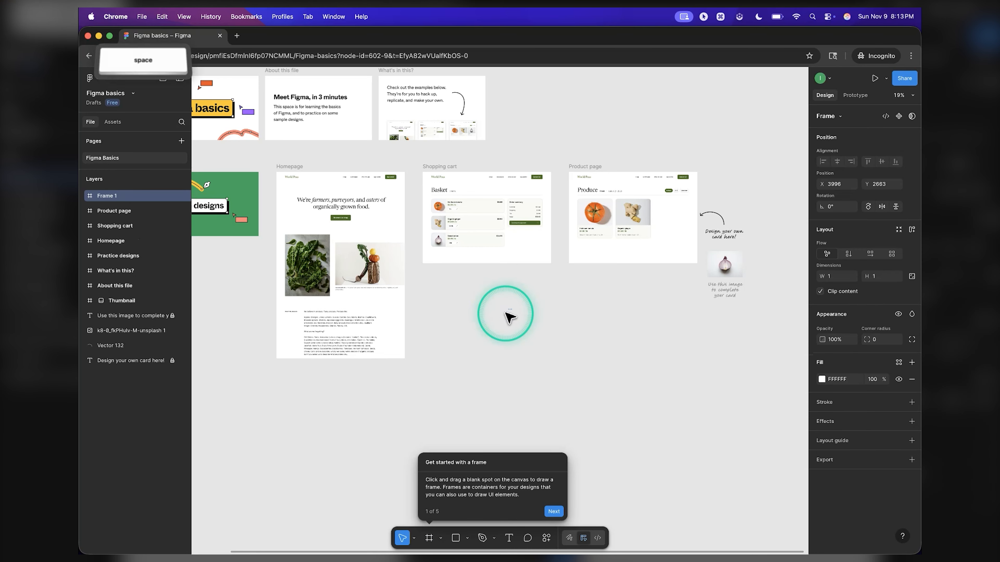
{"action": "mouse_move", "coordinate": [508, 317]}
{"action": "left_mouse_down"}
{"action": "mouse_move", "coordinate": [401, 313]}
{"action": "mouse_move", "coordinate": [608, 322]}
{"action": "mouse_move", "coordinate": [454, 321]}
{"action": "left_mouse_up"}
{"action": "left_click_drag", "start_coordinate": [535, 327], "coordinate": [487, 348]}
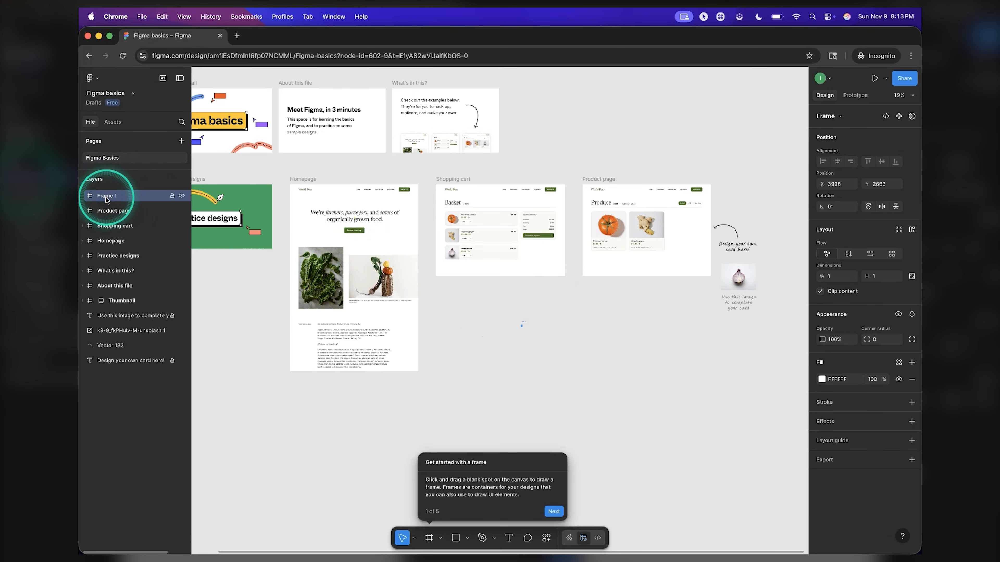
{"action": "key", "text": "BackSpace"}
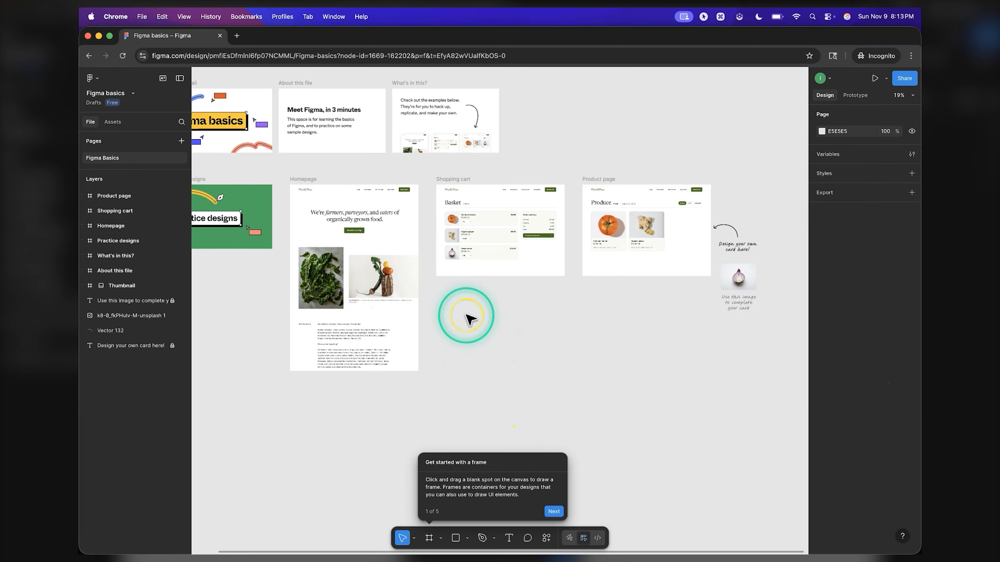
{"action": "scroll", "coordinate": [466, 314], "scroll_direction": "down", "scroll_amount": 3}
{"action": "scroll", "coordinate": [466, 314], "scroll_direction": "up", "scroll_amount": 5}
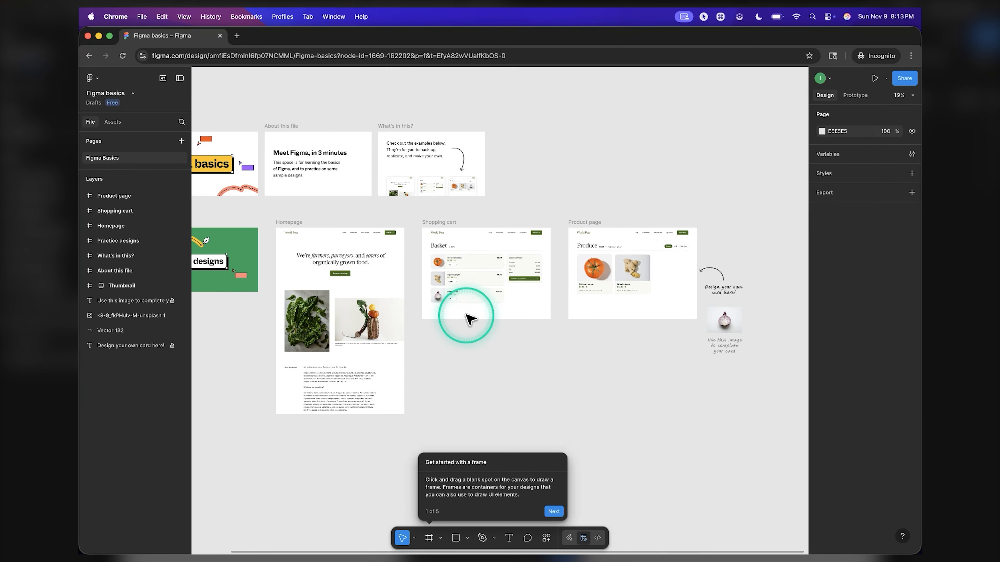
{"action": "scroll", "coordinate": [466, 314], "scroll_direction": "down", "scroll_amount": 3}
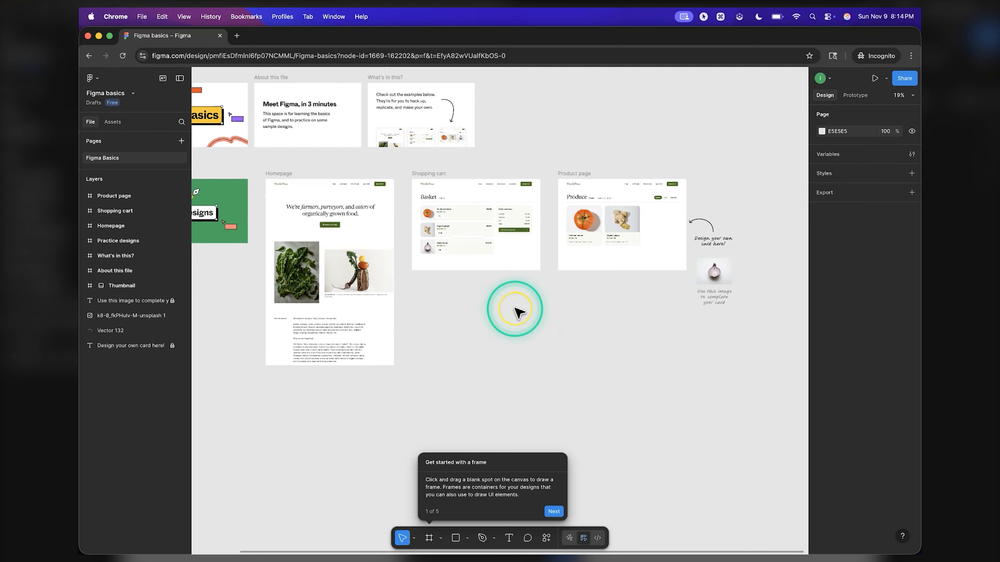
{"action": "scroll", "coordinate": [515, 309], "scroll_direction": "up", "scroll_amount": 5}
{"action": "scroll", "coordinate": [515, 309], "scroll_direction": "down", "scroll_amount": 4}
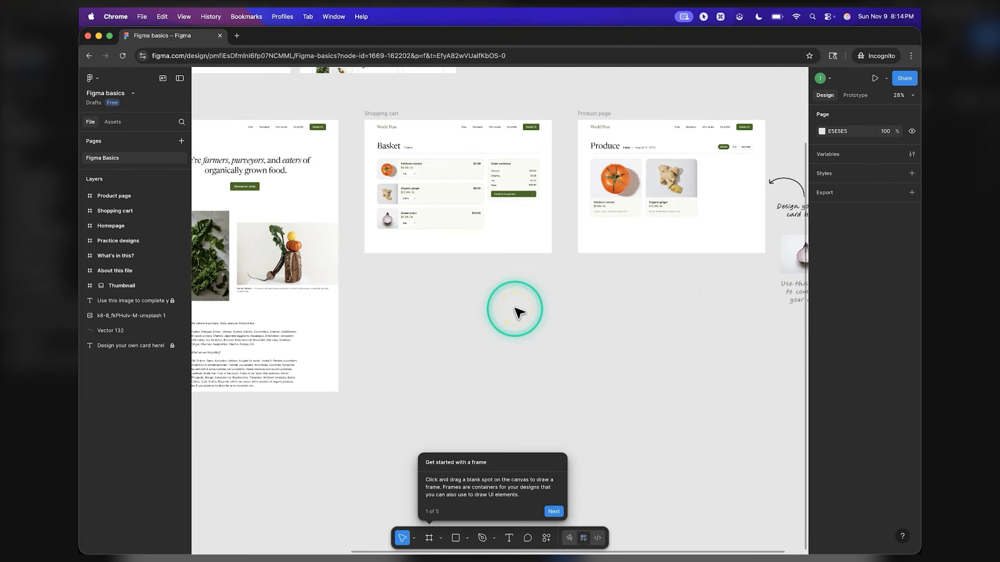
{"action": "scroll", "coordinate": [515, 309], "scroll_direction": "up", "scroll_amount": 5}
{"action": "scroll", "coordinate": [515, 309], "scroll_direction": "down", "scroll_amount": 5}
{"action": "scroll", "coordinate": [515, 309], "scroll_direction": "up", "scroll_amount": 4}
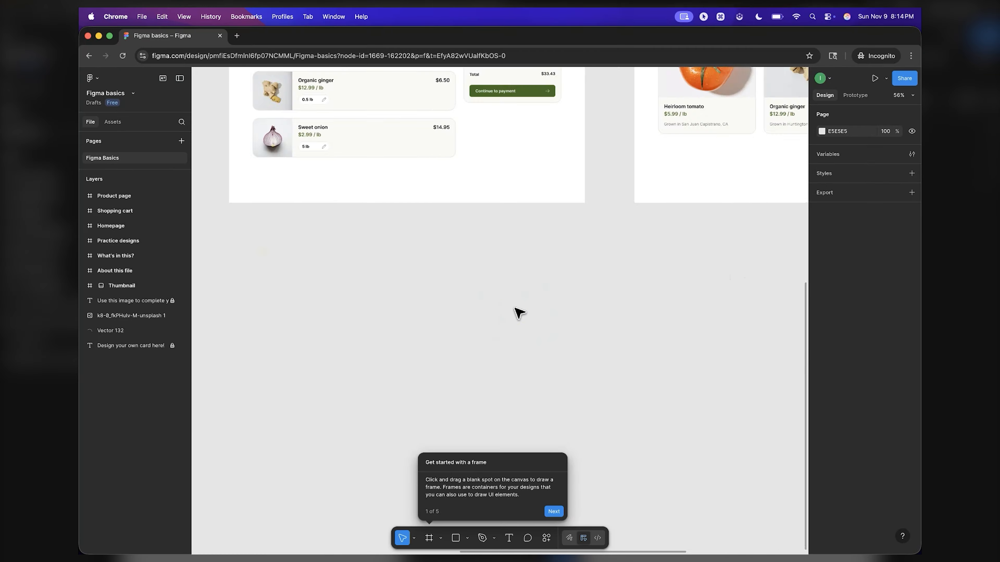
{"action": "scroll", "coordinate": [519, 313], "scroll_direction": "down", "scroll_amount": 3}
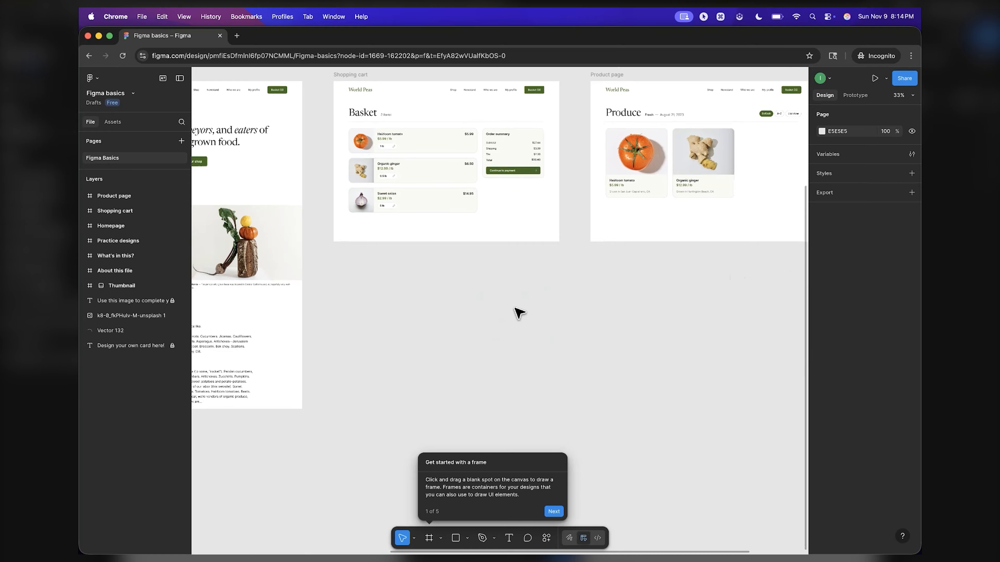
{"action": "scroll", "coordinate": [519, 313], "scroll_direction": "down", "scroll_amount": 2}
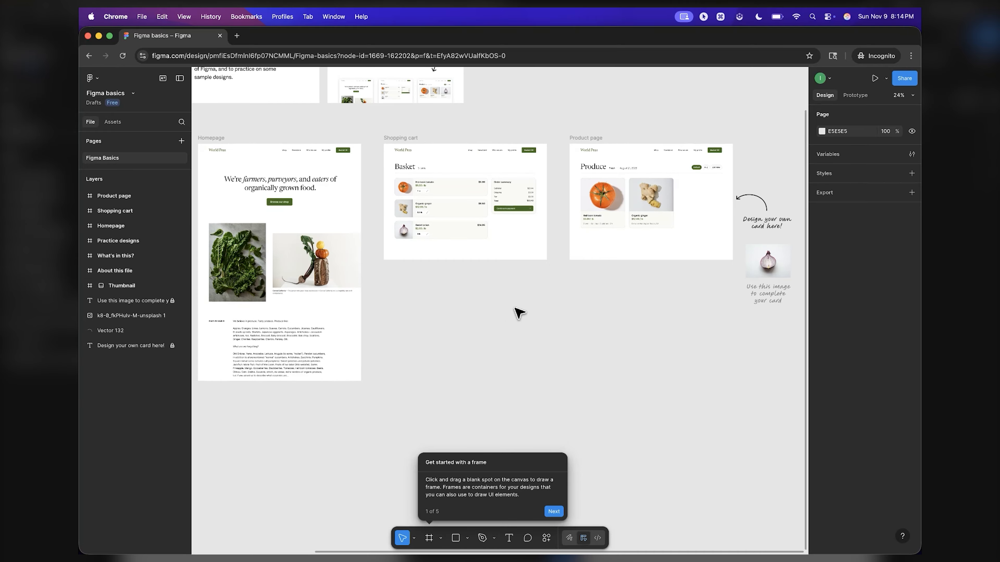
{"action": "key", "text": "super"}
{"action": "scroll", "coordinate": [519, 312], "scroll_direction": "down", "scroll_amount": 3}
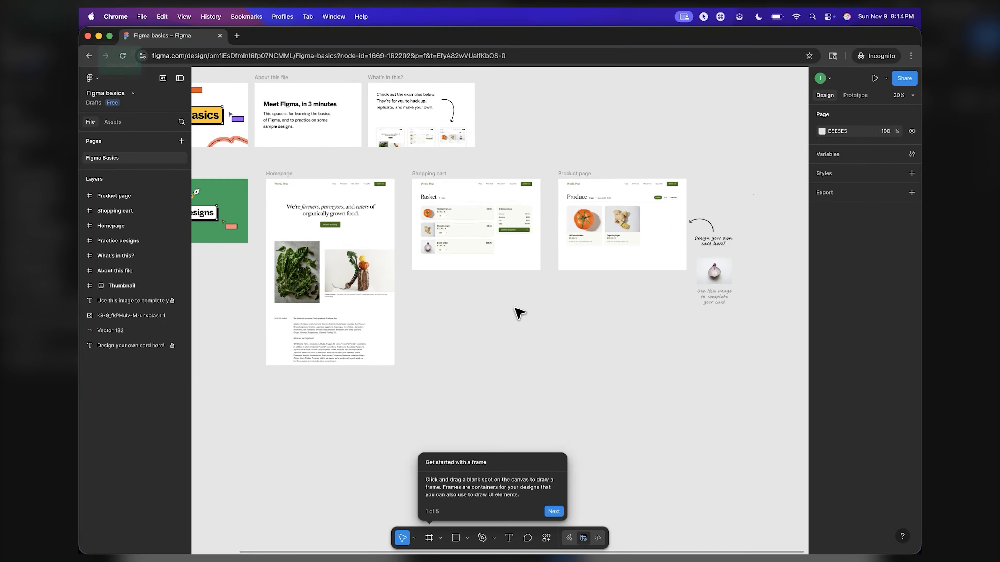
{"action": "scroll", "coordinate": [518, 313], "scroll_direction": "up", "scroll_amount": 5}
{"action": "scroll", "coordinate": [519, 313], "scroll_direction": "down", "scroll_amount": 4}
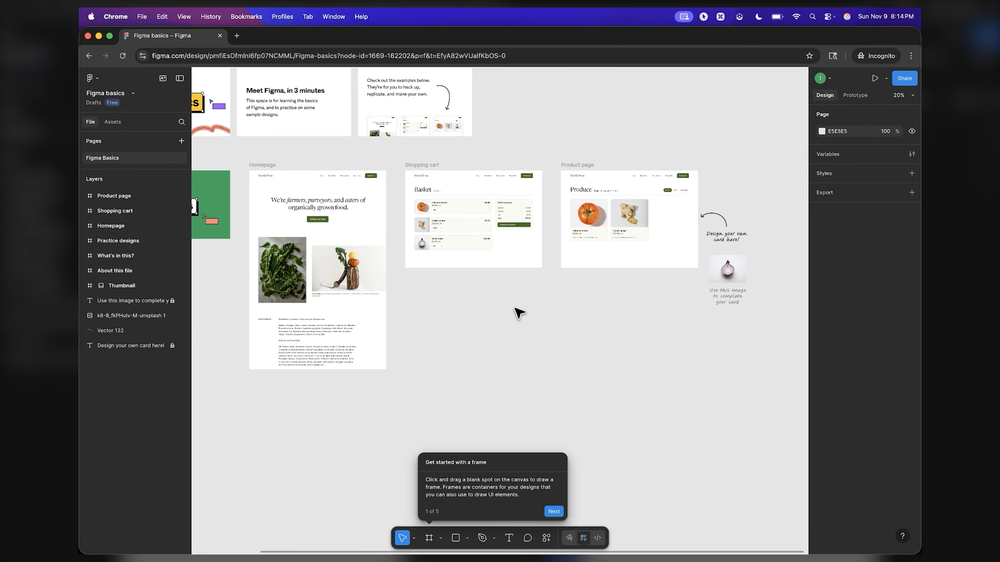
{"action": "scroll", "coordinate": [519, 312], "scroll_direction": "up", "scroll_amount": 3}
{"action": "scroll", "coordinate": [519, 313], "scroll_direction": "down", "scroll_amount": 4}
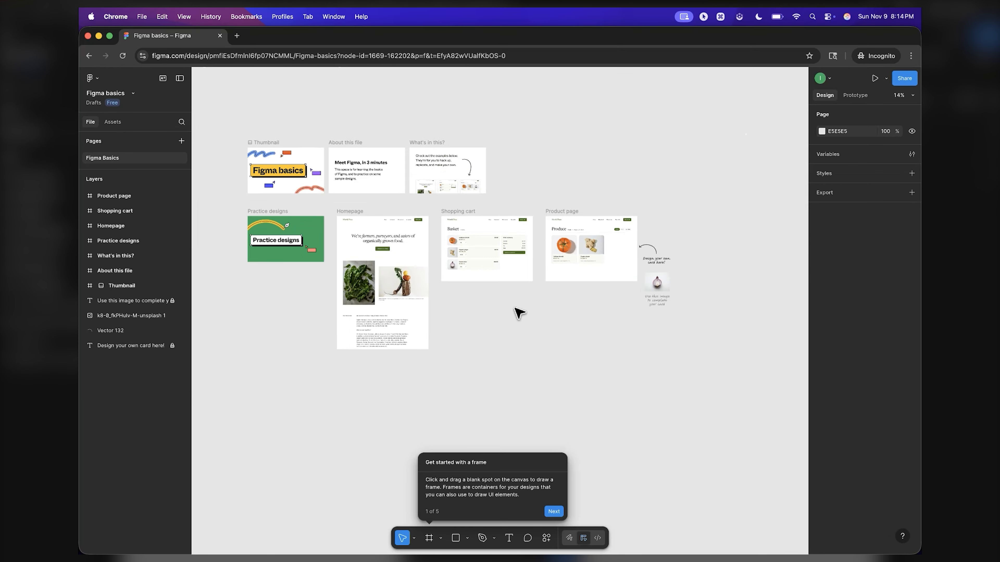
{"action": "scroll", "coordinate": [519, 312], "scroll_direction": "up", "scroll_amount": 4}
{"action": "scroll", "coordinate": [518, 313], "scroll_direction": "down", "scroll_amount": 4}
{"action": "scroll", "coordinate": [519, 312], "scroll_direction": "up", "scroll_amount": 8}
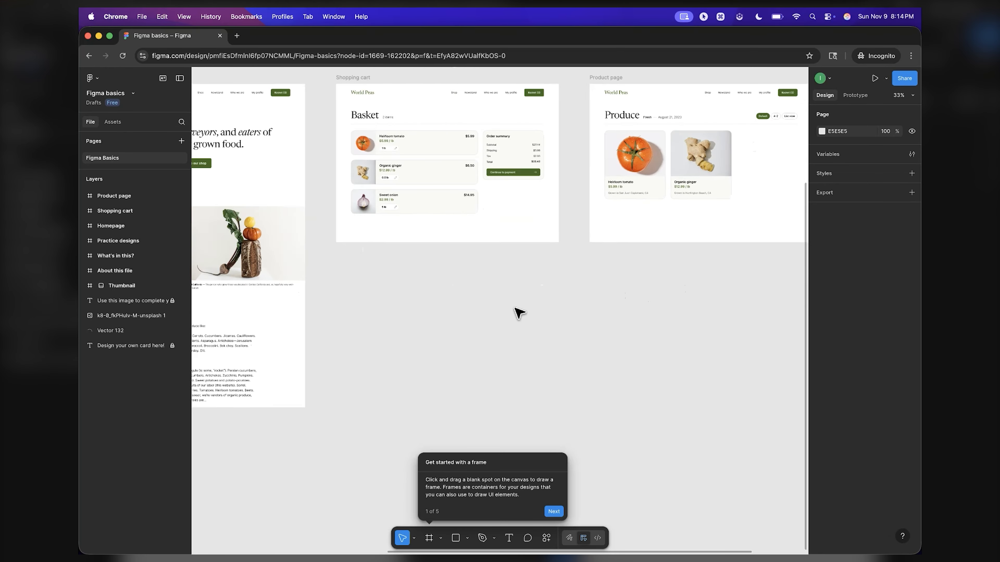
{"action": "scroll", "coordinate": [519, 314], "scroll_direction": "down", "scroll_amount": 6}
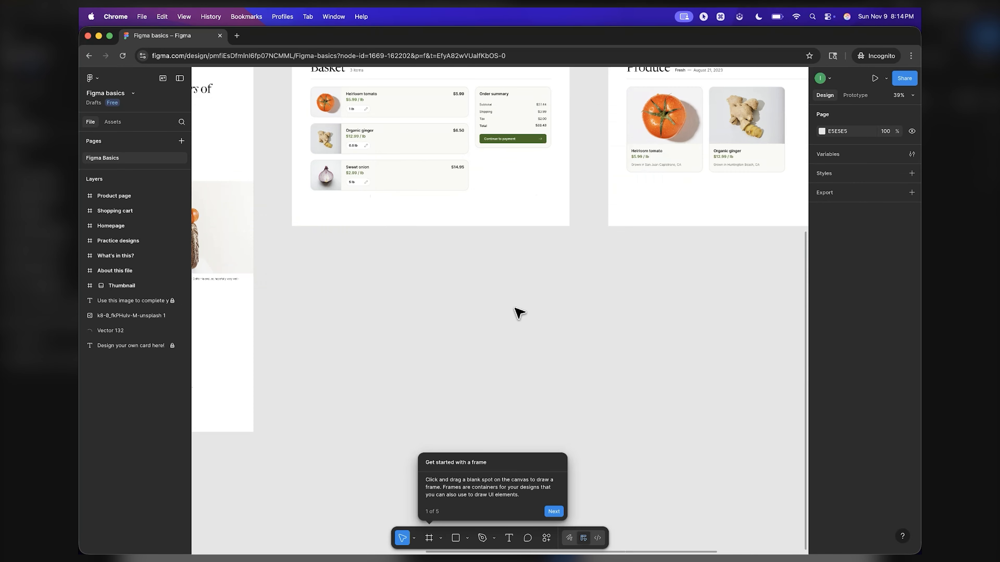
{"action": "scroll", "coordinate": [520, 313], "scroll_direction": "up", "scroll_amount": 2}
{"action": "scroll", "coordinate": [519, 314], "scroll_direction": "down", "scroll_amount": 2}
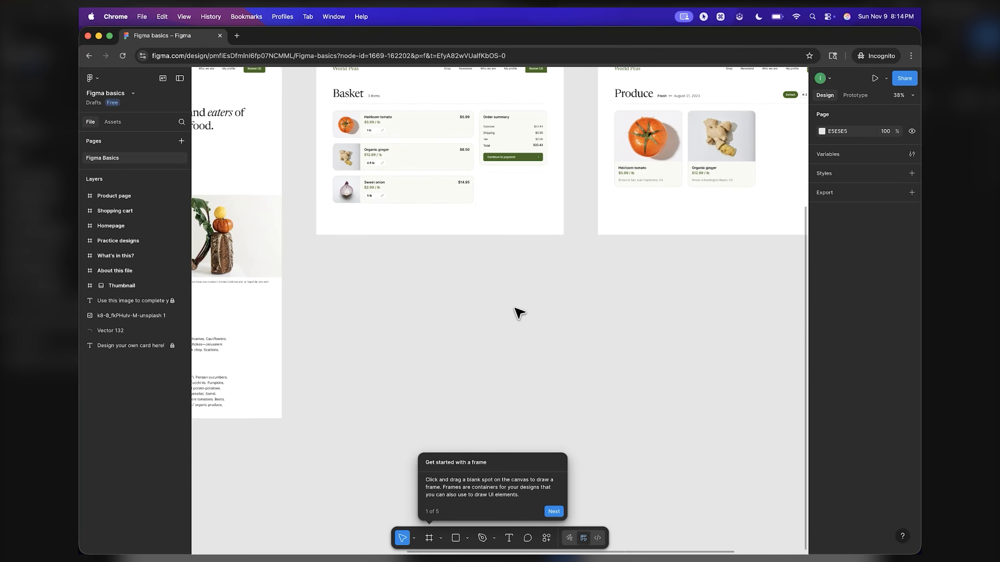
{"action": "scroll", "coordinate": [519, 313], "scroll_direction": "down", "scroll_amount": 4}
{"action": "scroll", "coordinate": [519, 313], "scroll_direction": "up", "scroll_amount": 3}
{"action": "scroll", "coordinate": [519, 312], "scroll_direction": "up", "scroll_amount": 6}
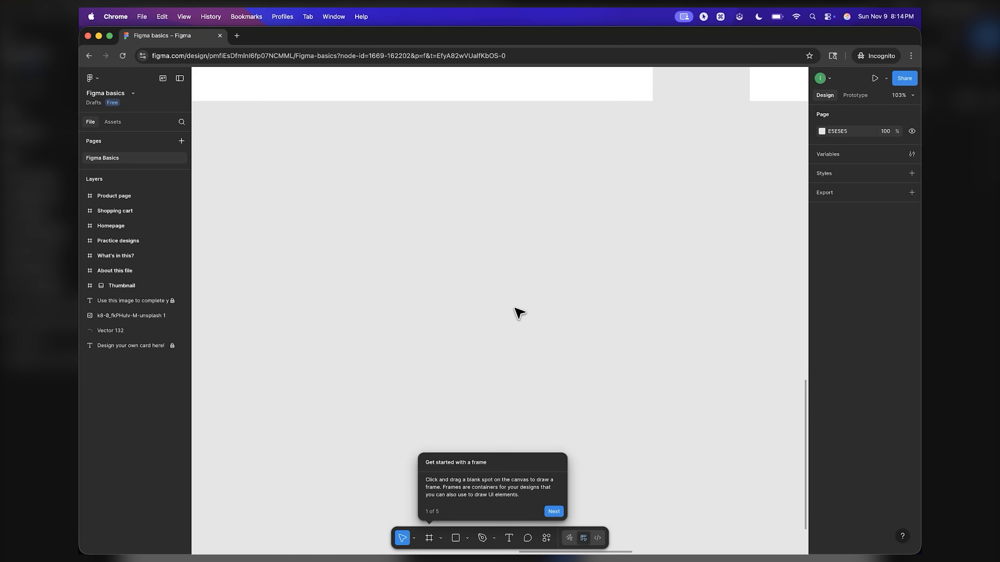
{"action": "scroll", "coordinate": [518, 312], "scroll_direction": "down", "scroll_amount": 5}
{"action": "scroll", "coordinate": [519, 313], "scroll_direction": "up", "scroll_amount": 2}
{"action": "scroll", "coordinate": [519, 313], "scroll_direction": "down", "scroll_amount": 3}
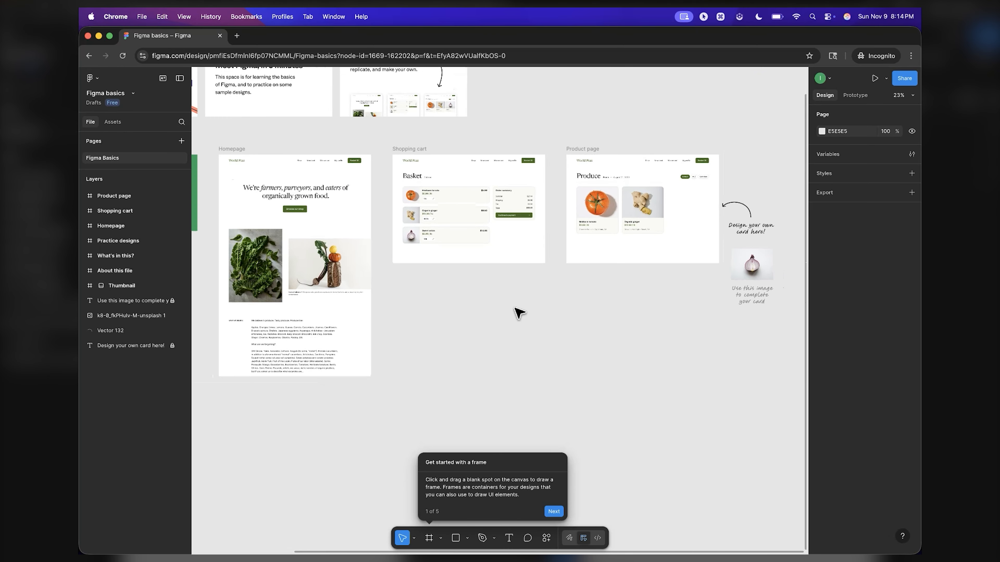
{"action": "scroll", "coordinate": [497, 363], "scroll_direction": "down", "scroll_amount": 3}
{"action": "scroll", "coordinate": [498, 363], "scroll_direction": "left", "scroll_amount": 2}
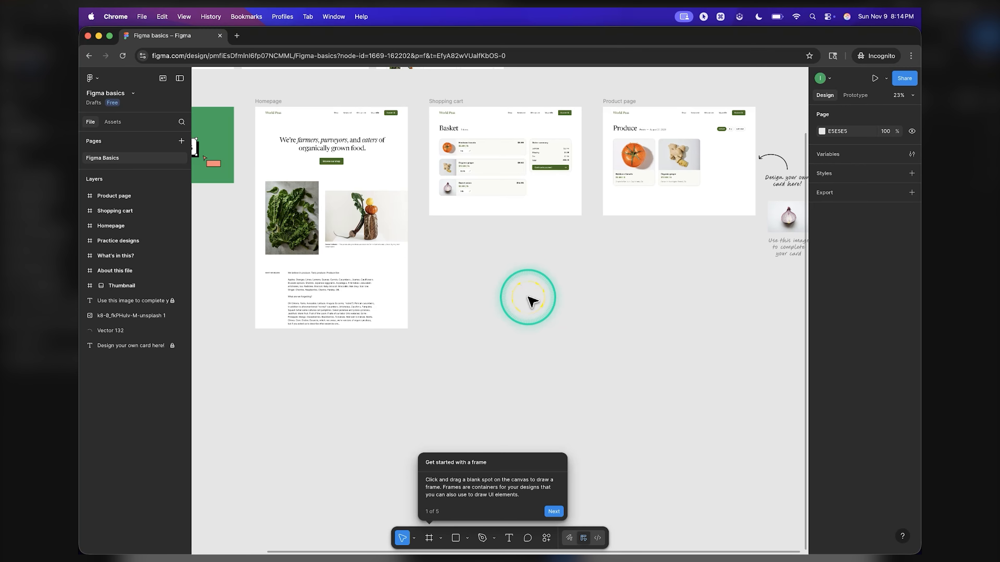
{"action": "scroll", "coordinate": [528, 297], "scroll_direction": "up", "scroll_amount": 3}
{"action": "scroll", "coordinate": [528, 296], "scroll_direction": "down", "scroll_amount": 3}
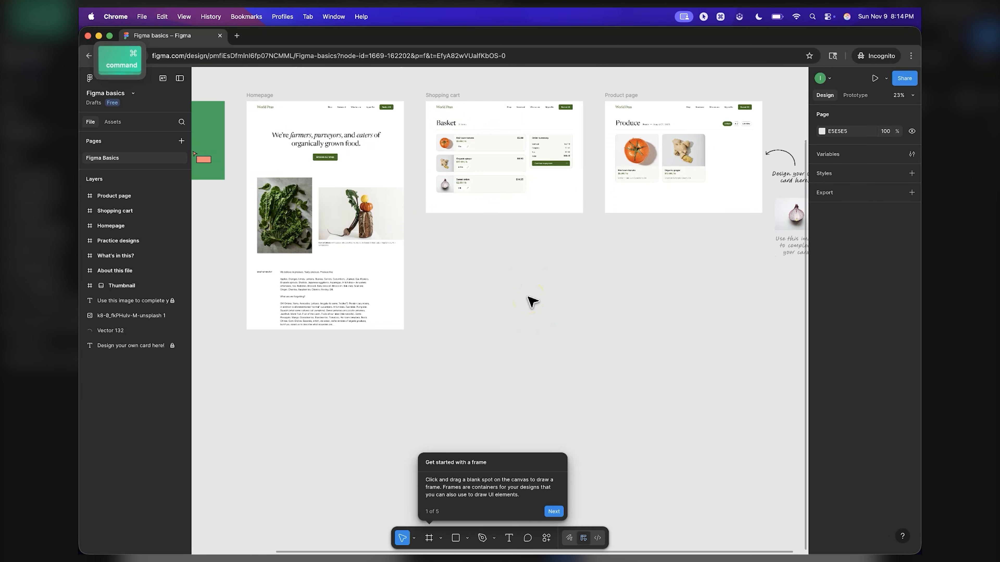
{"action": "scroll", "coordinate": [529, 297], "scroll_direction": "down", "scroll_amount": 2}
{"action": "scroll", "coordinate": [529, 298], "scroll_direction": "right", "scroll_amount": 2}
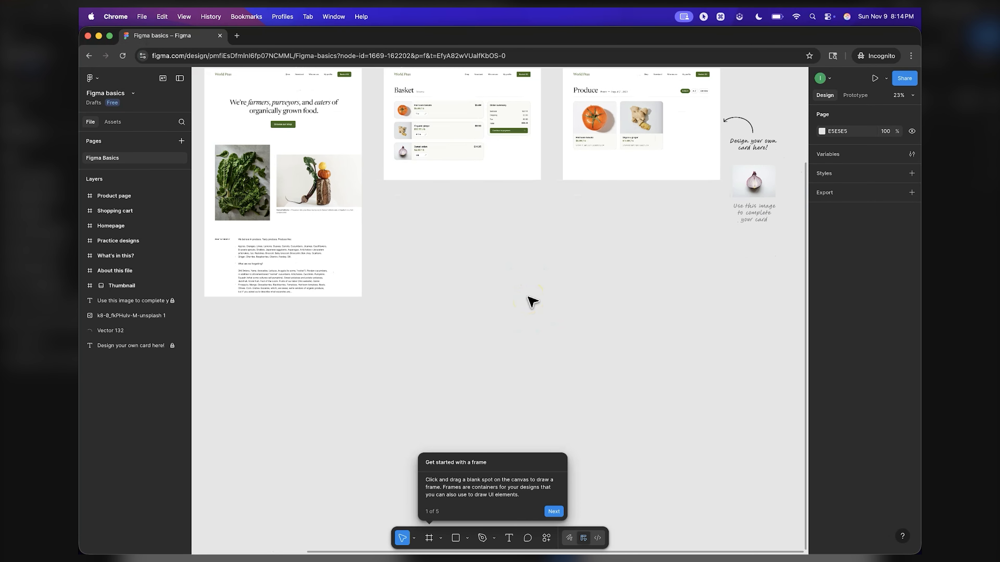
Step: Draw Frame 1 (1517 × 1612) below the Shopping cart page and nudge it left
{"action": "left_click", "coordinate": [429, 540]}
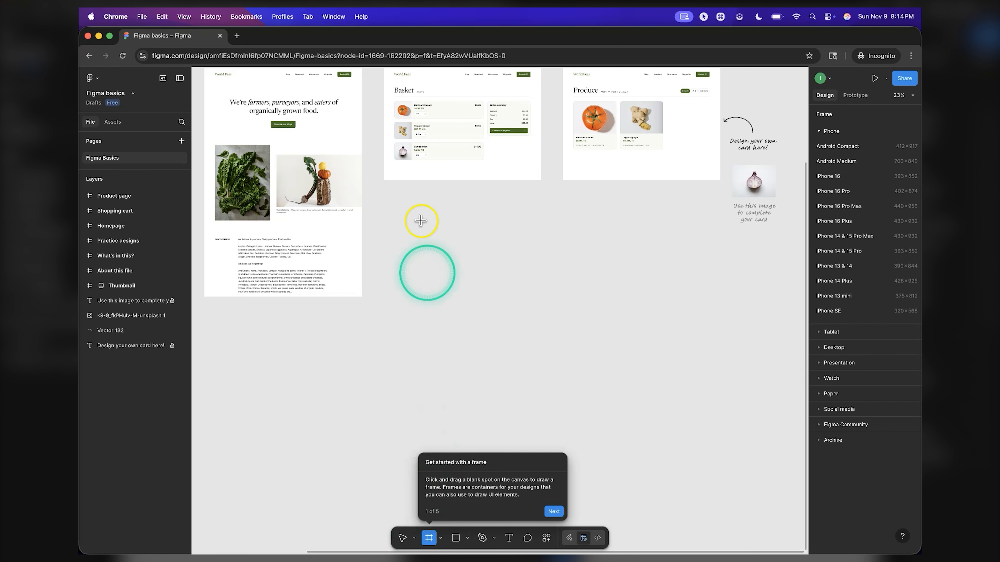
{"action": "left_click_drag", "start_coordinate": [579, 385], "coordinate": [591, 400]}
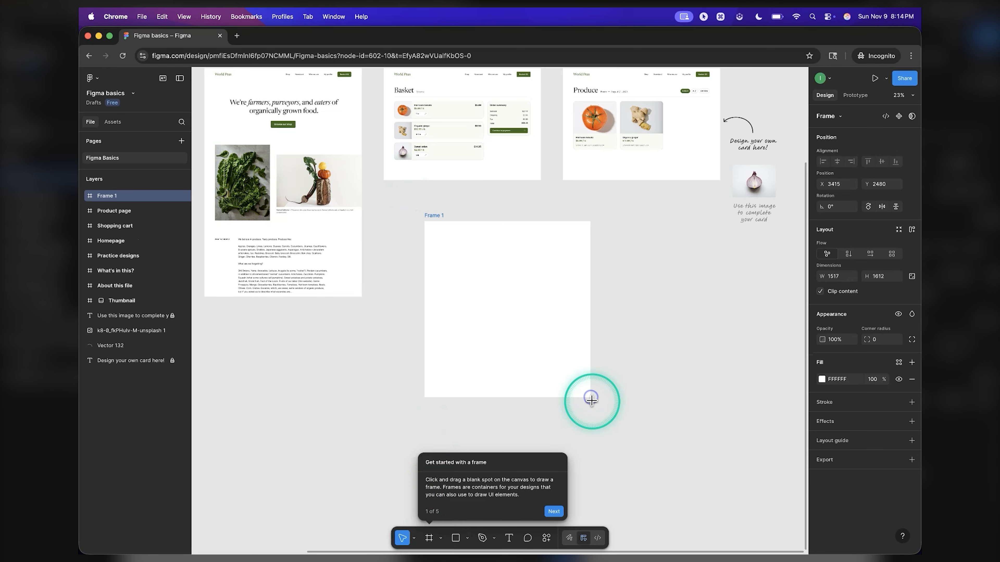
{"action": "left_click", "coordinate": [558, 338]}
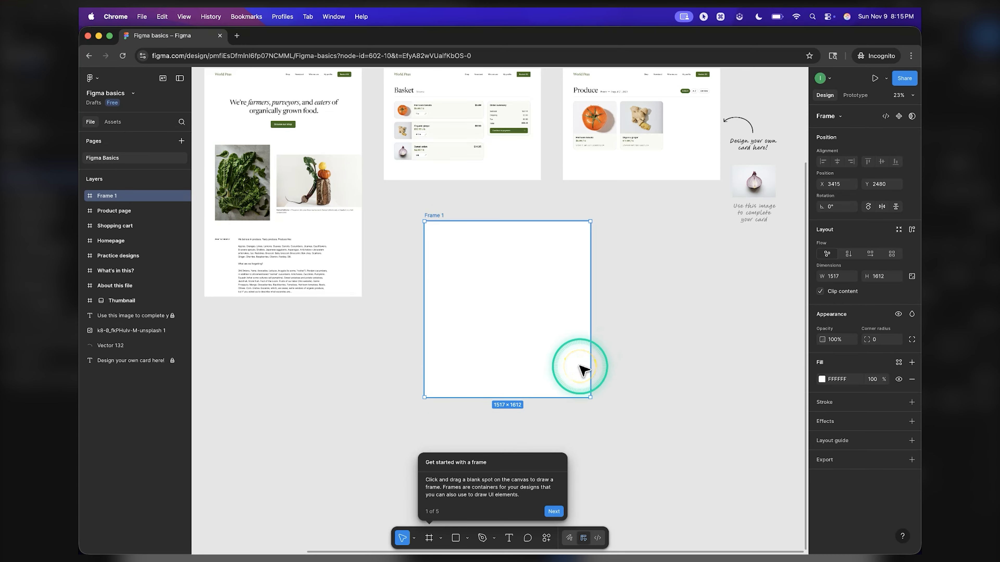
{"action": "left_click_drag", "start_coordinate": [440, 219], "coordinate": [417, 219]}
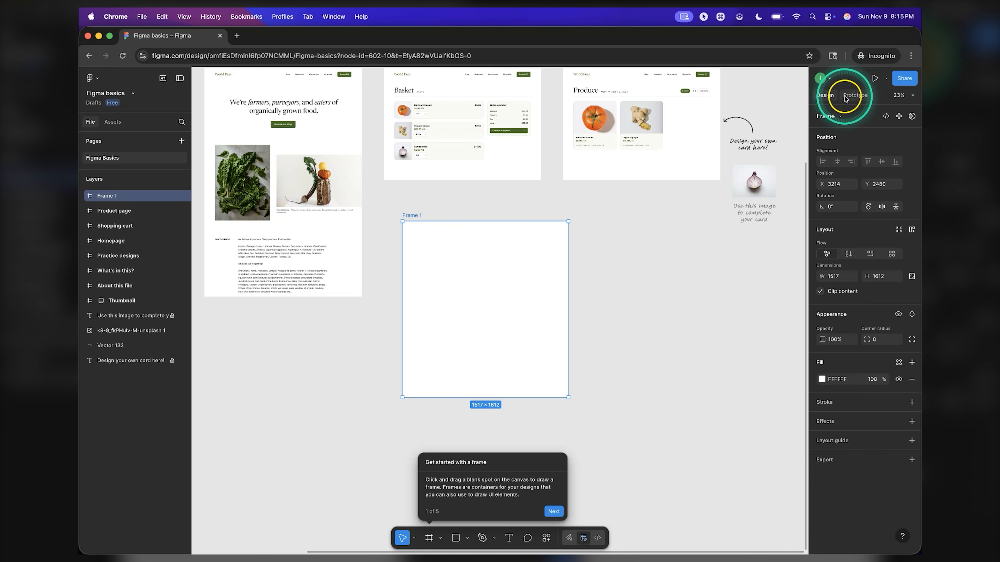
{"action": "left_click", "coordinate": [858, 96]}
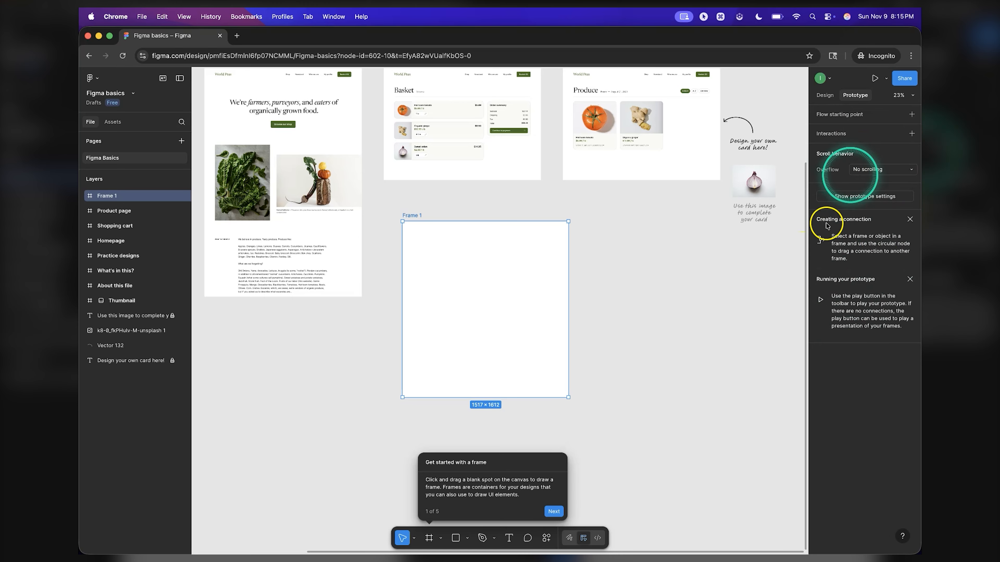
{"action": "left_click", "coordinate": [824, 96]}
{"action": "left_click", "coordinate": [852, 95]}
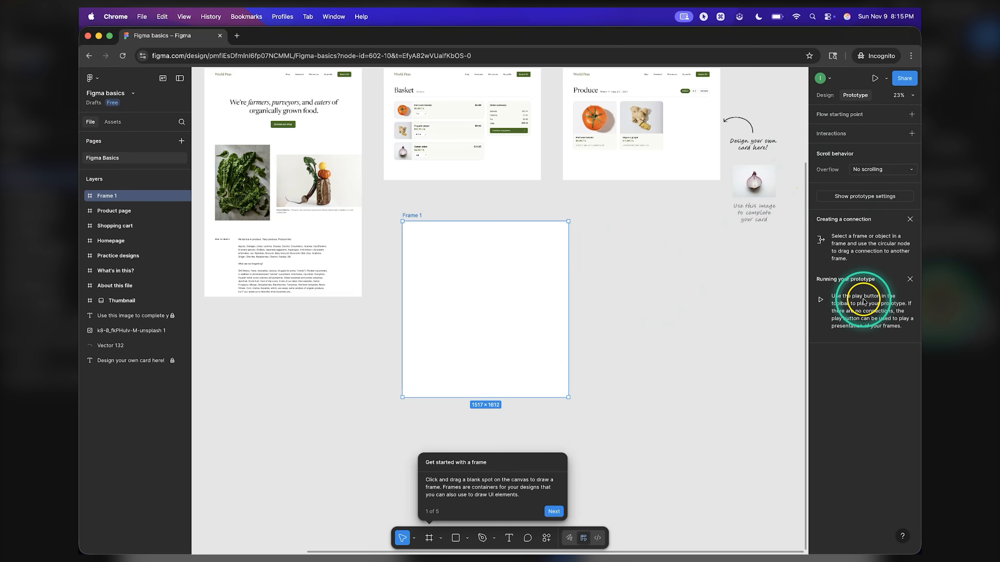
{"action": "left_click", "coordinate": [827, 97]}
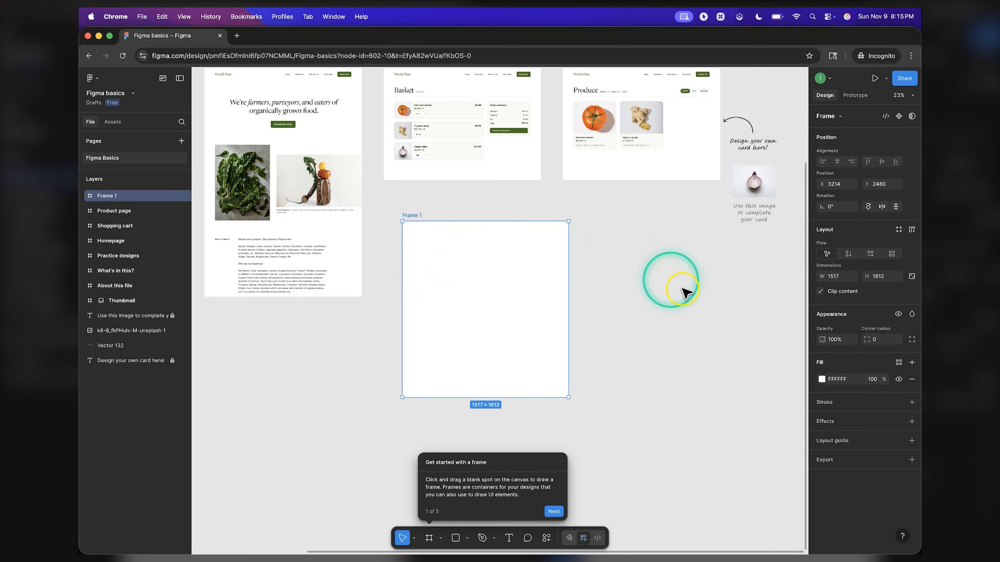
{"action": "left_click", "coordinate": [659, 271]}
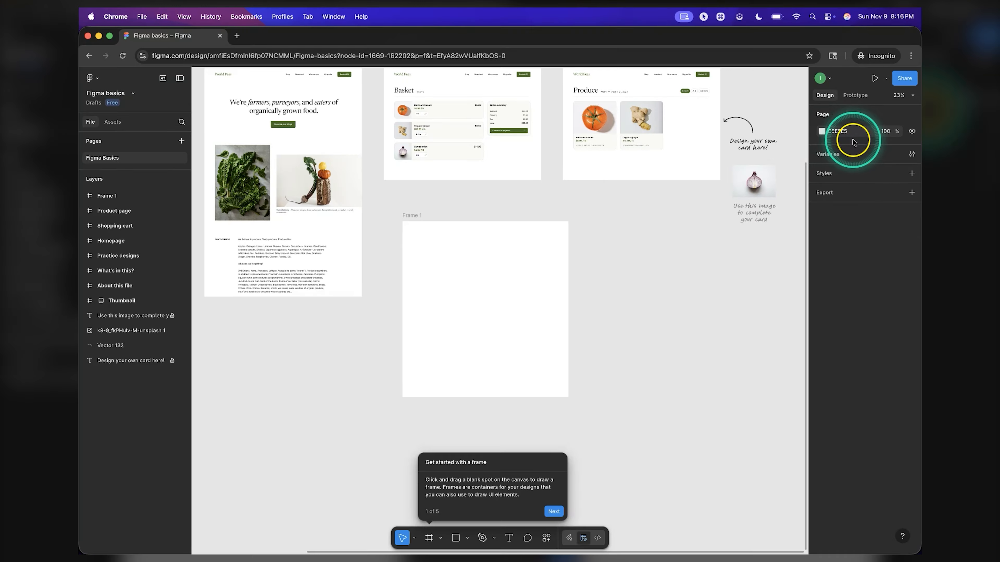
Step: Darken the page background from E5E5E5 to mid grey 727272, then select Frame 1
{"action": "left_click", "coordinate": [822, 131]}
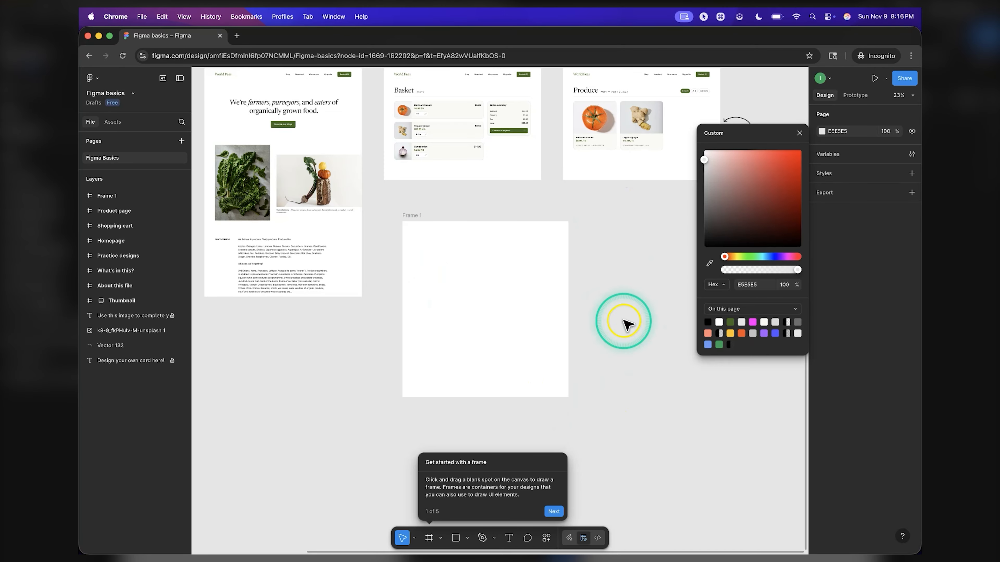
{"action": "left_click_drag", "start_coordinate": [704, 165], "coordinate": [688, 225]}
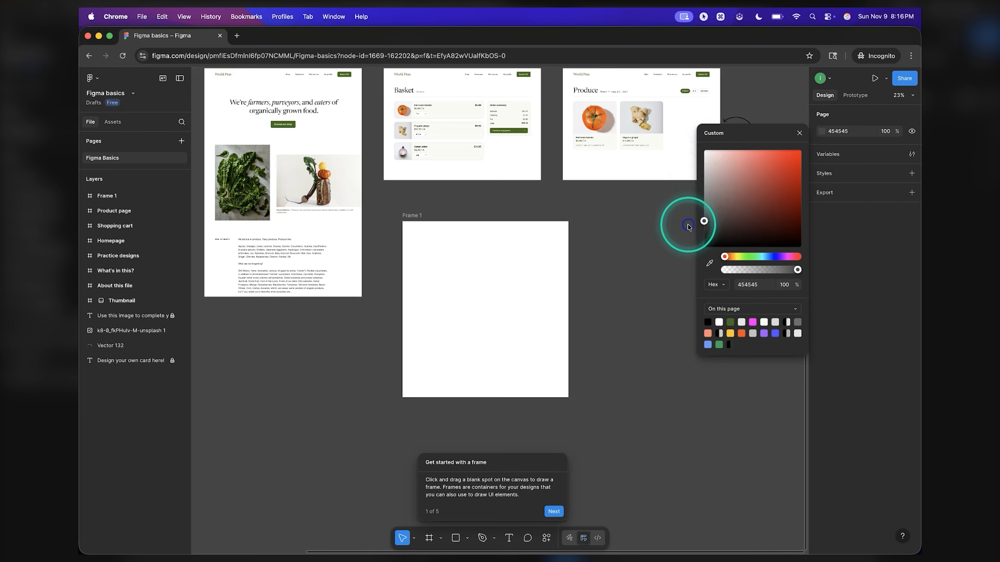
{"action": "left_click", "coordinate": [457, 304]}
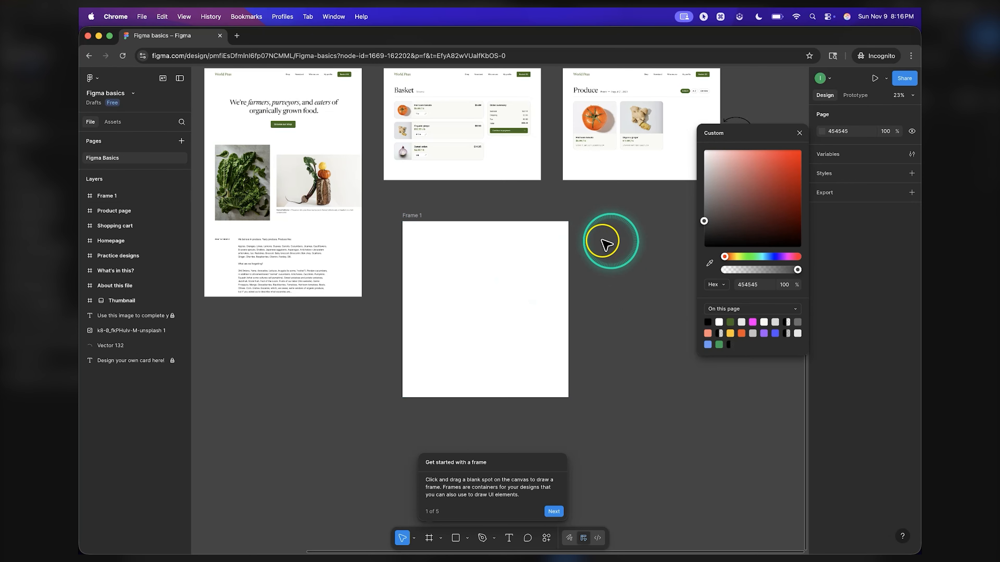
{"action": "left_click_drag", "start_coordinate": [704, 221], "coordinate": [680, 209]}
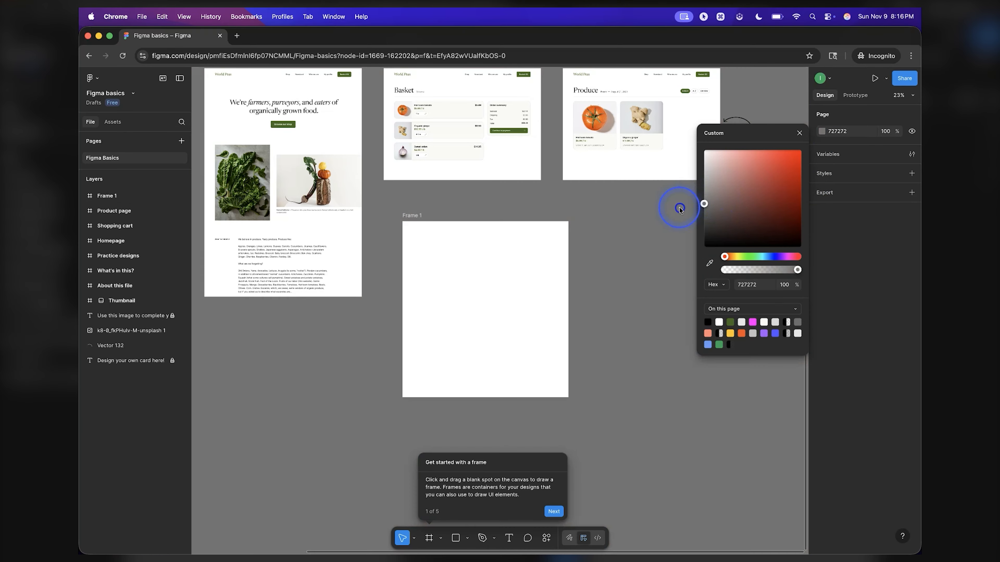
{"action": "left_click", "coordinate": [603, 268]}
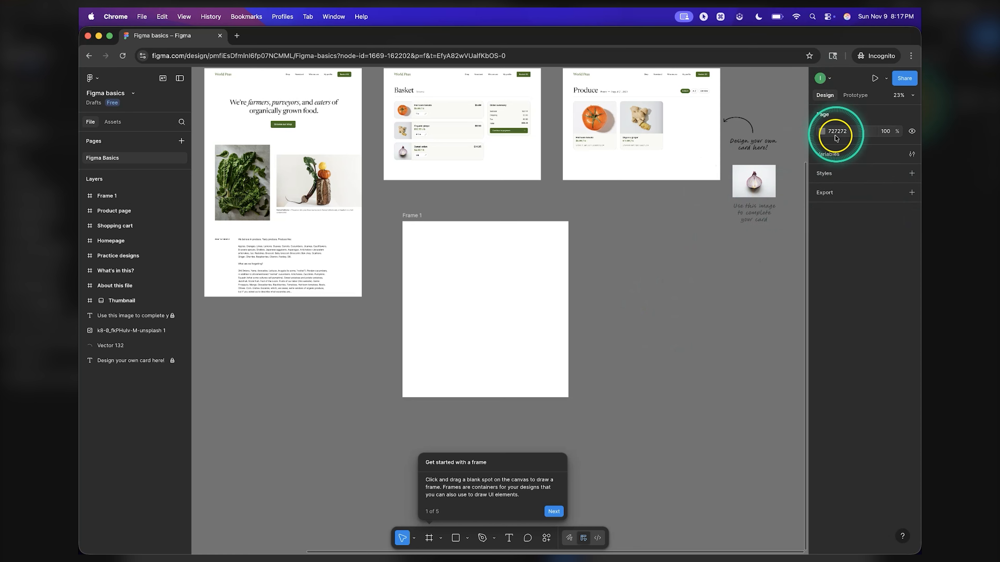
{"action": "left_click", "coordinate": [452, 289]}
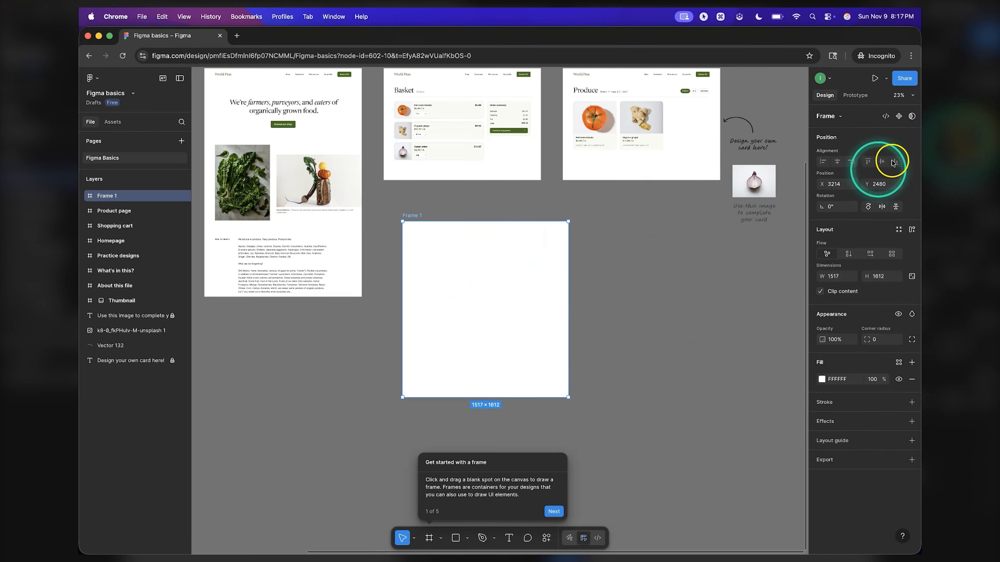
Step: Apply the Letter preset to Frame 1, making it 612 × 792
{"action": "left_click", "coordinate": [841, 117]}
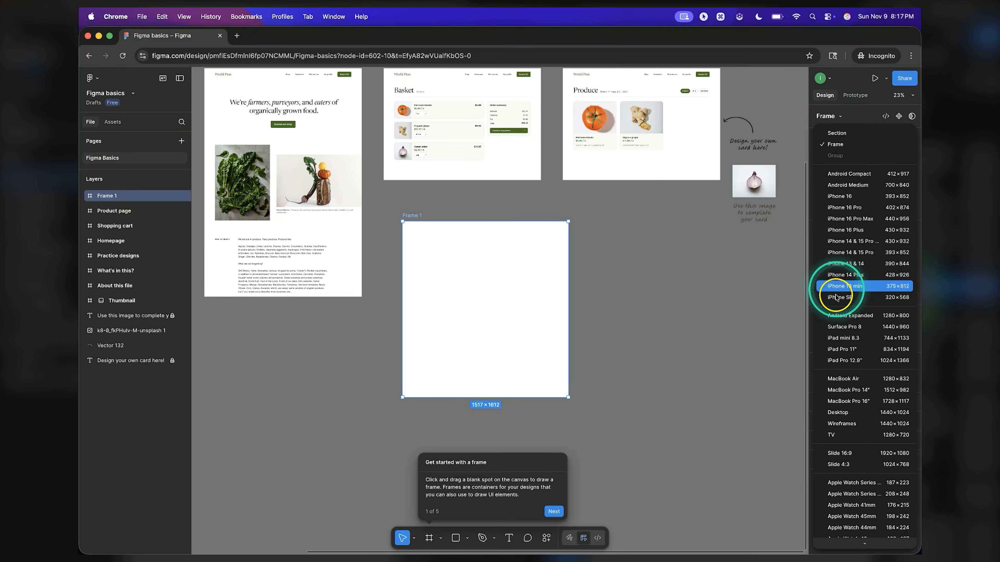
{"action": "scroll", "coordinate": [862, 461], "scroll_direction": "down", "scroll_amount": 3}
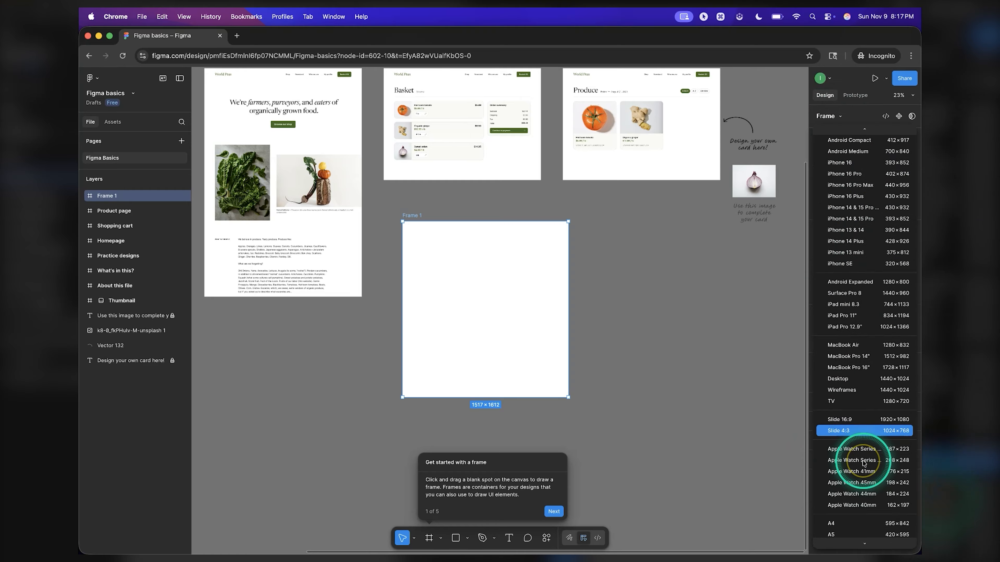
{"action": "scroll", "coordinate": [862, 464], "scroll_direction": "down", "scroll_amount": 3}
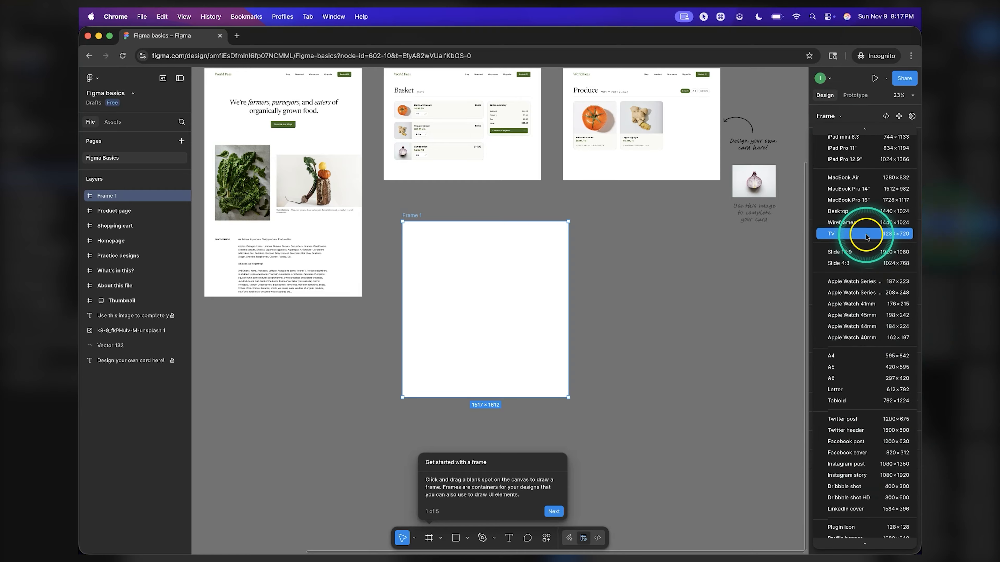
{"action": "left_click", "coordinate": [869, 354]}
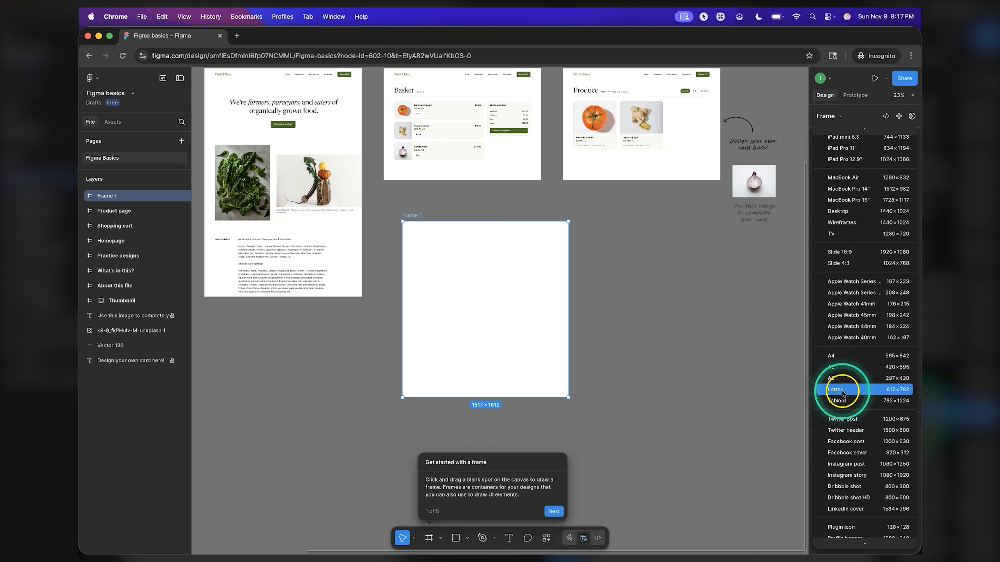
{"action": "left_click", "coordinate": [854, 391]}
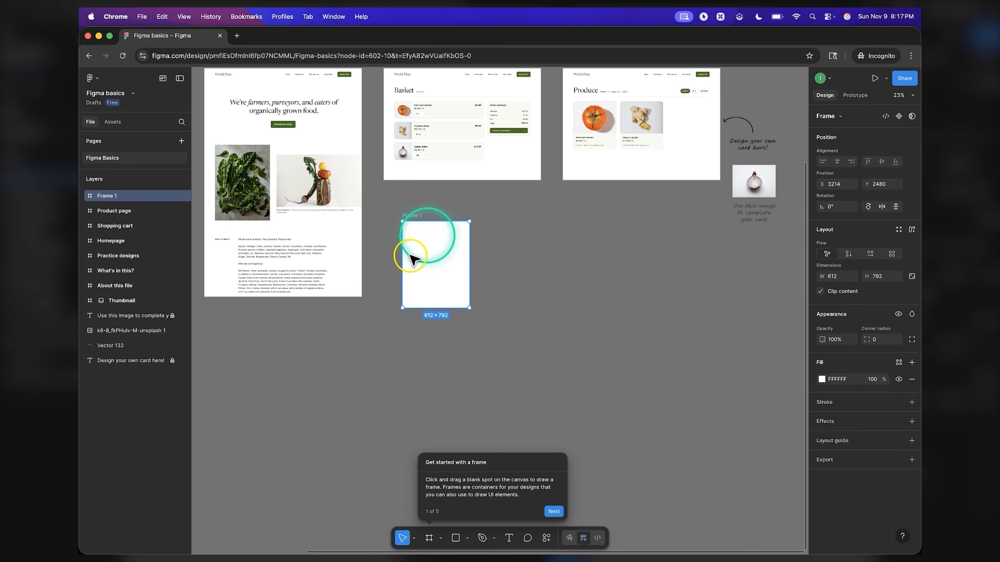
{"action": "scroll", "coordinate": [438, 295], "scroll_direction": "up", "scroll_amount": 5}
{"action": "scroll", "coordinate": [440, 301], "scroll_direction": "down", "scroll_amount": 3}
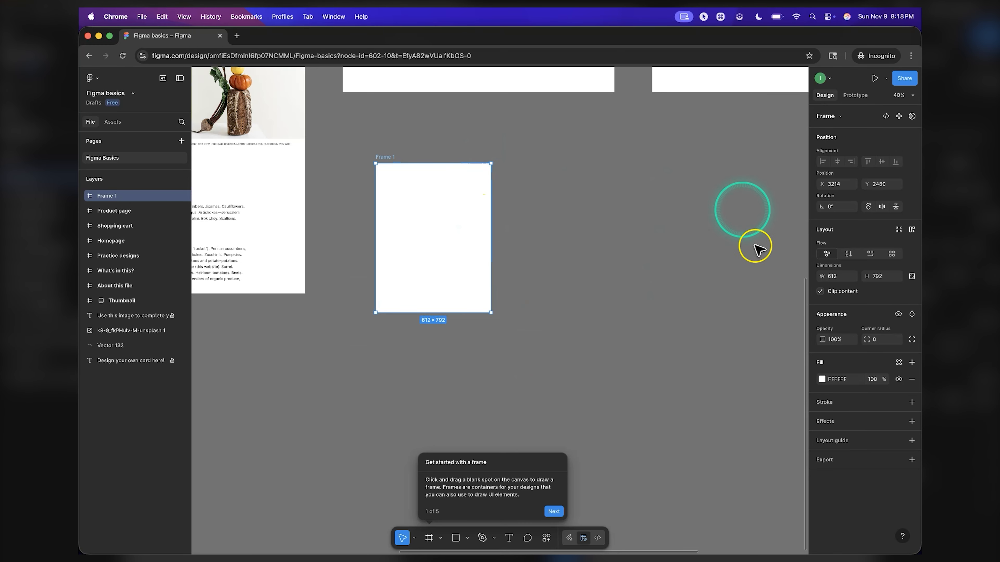
{"action": "scroll", "coordinate": [475, 208], "scroll_direction": "left", "scroll_amount": 3}
{"action": "scroll", "coordinate": [475, 208], "scroll_direction": "up", "scroll_amount": 1}
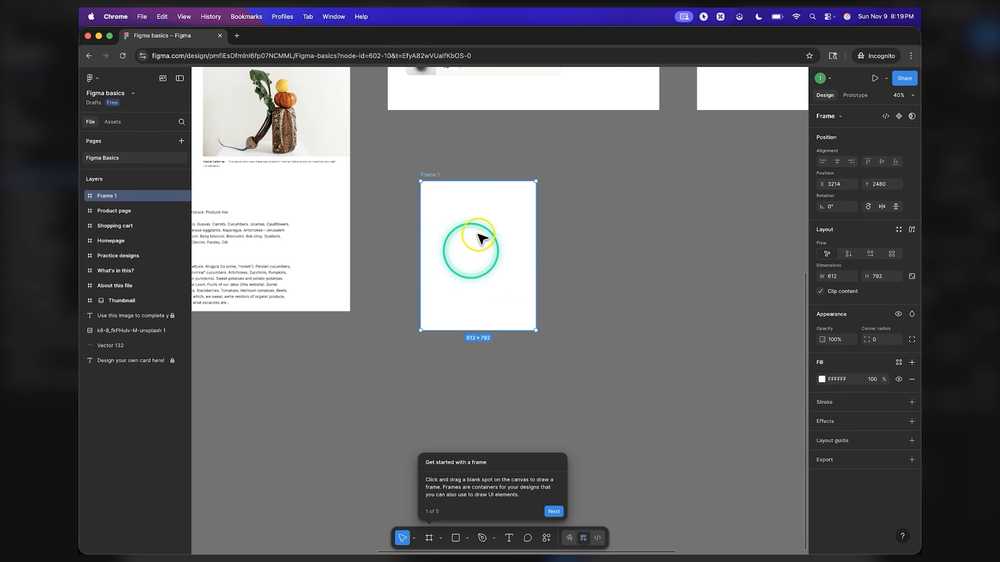
Step: Replace Frame 1's white fill with the teal 40908E
{"action": "scroll", "coordinate": [459, 236], "scroll_direction": "up", "scroll_amount": 5}
{"action": "scroll", "coordinate": [461, 238], "scroll_direction": "up", "scroll_amount": 2}
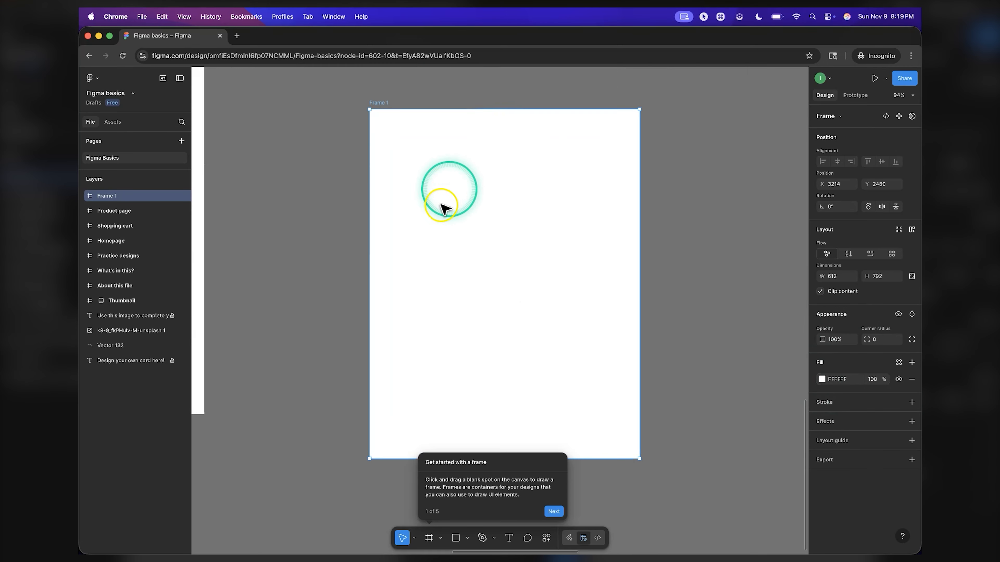
{"action": "scroll", "coordinate": [473, 338], "scroll_direction": "down", "scroll_amount": 1}
{"action": "scroll", "coordinate": [469, 334], "scroll_direction": "right", "scroll_amount": 1}
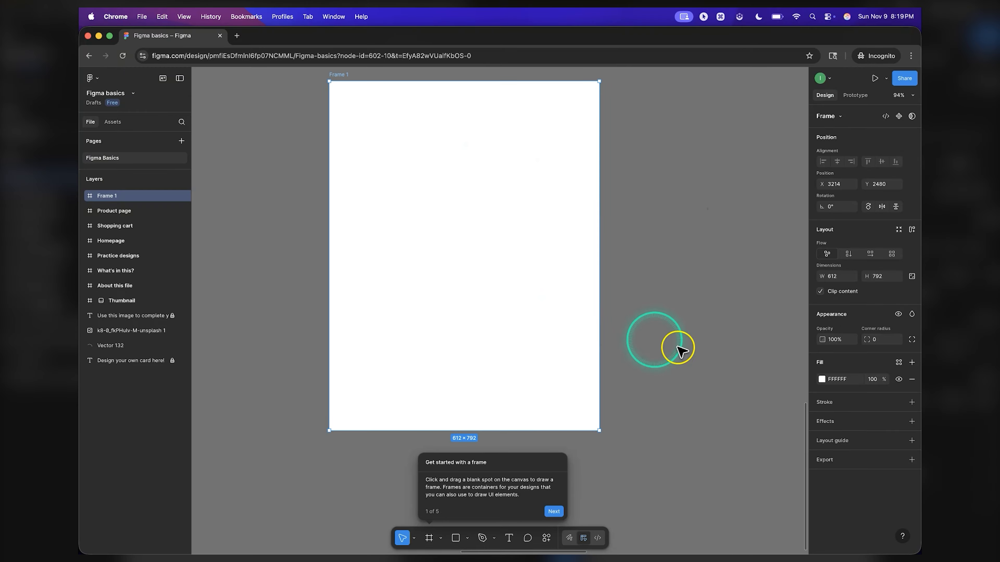
{"action": "left_click", "coordinate": [822, 381]}
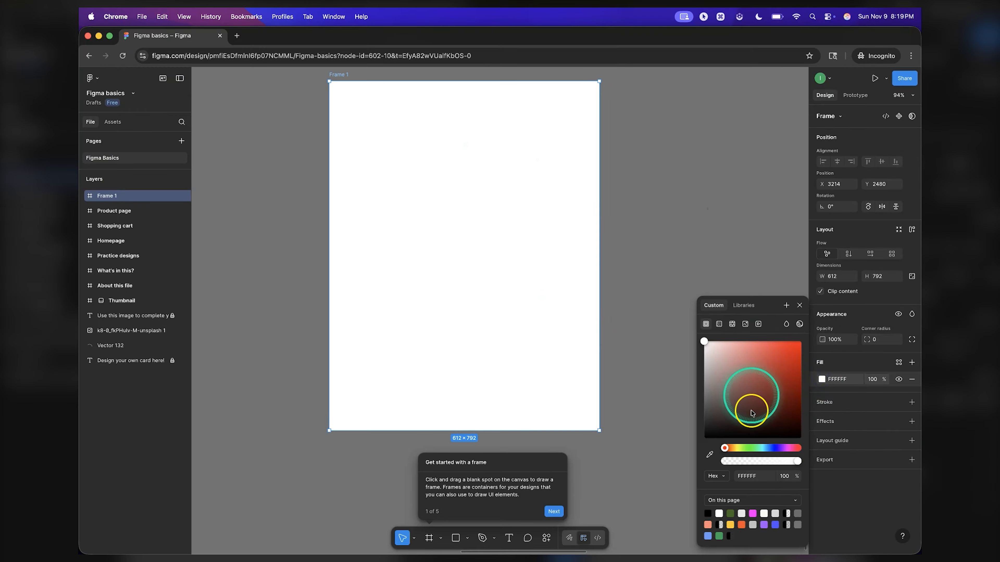
{"action": "left_click", "coordinate": [728, 448]}
{"action": "left_click_drag", "start_coordinate": [727, 448], "coordinate": [760, 448]}
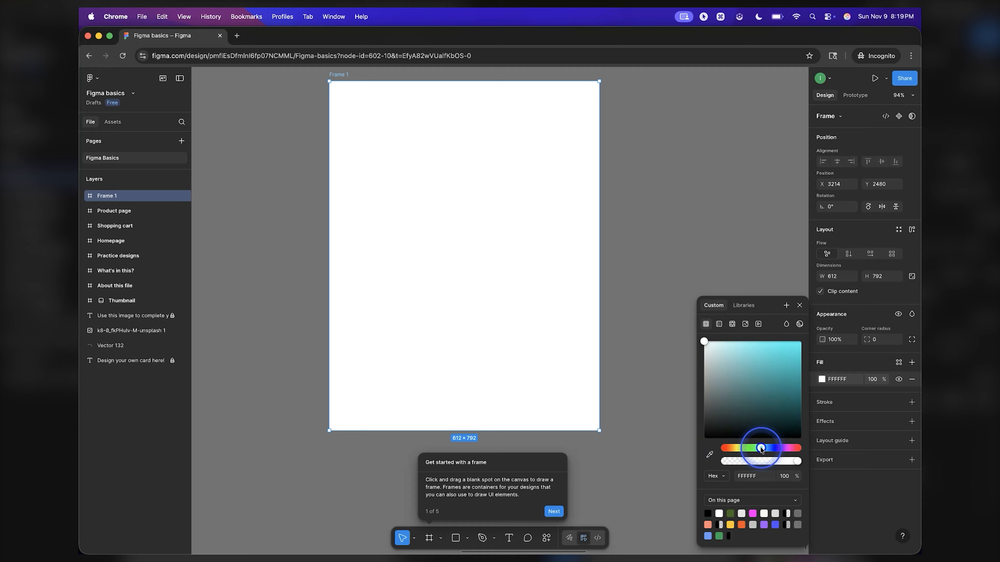
{"action": "mouse_move", "coordinate": [754, 401]}
{"action": "left_mouse_down"}
{"action": "mouse_move", "coordinate": [743, 380]}
{"action": "mouse_move", "coordinate": [752, 387]}
{"action": "left_mouse_up"}
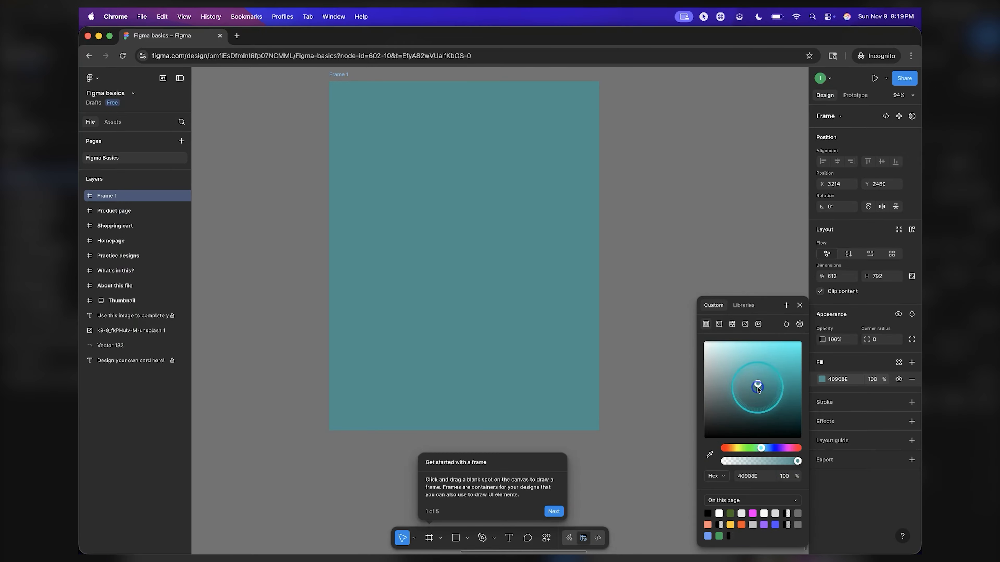
{"action": "left_click", "coordinate": [669, 300]}
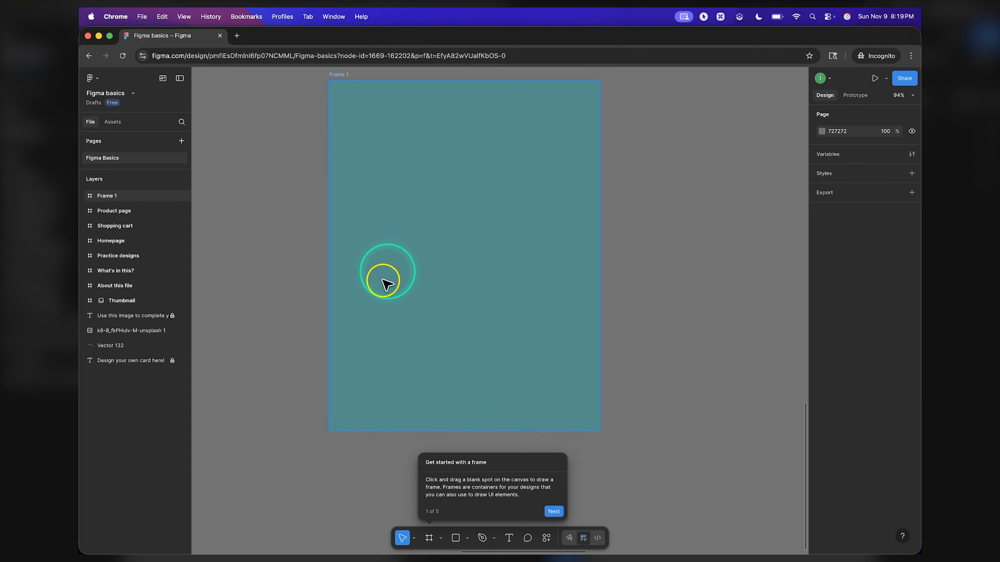
{"action": "left_click", "coordinate": [575, 266]}
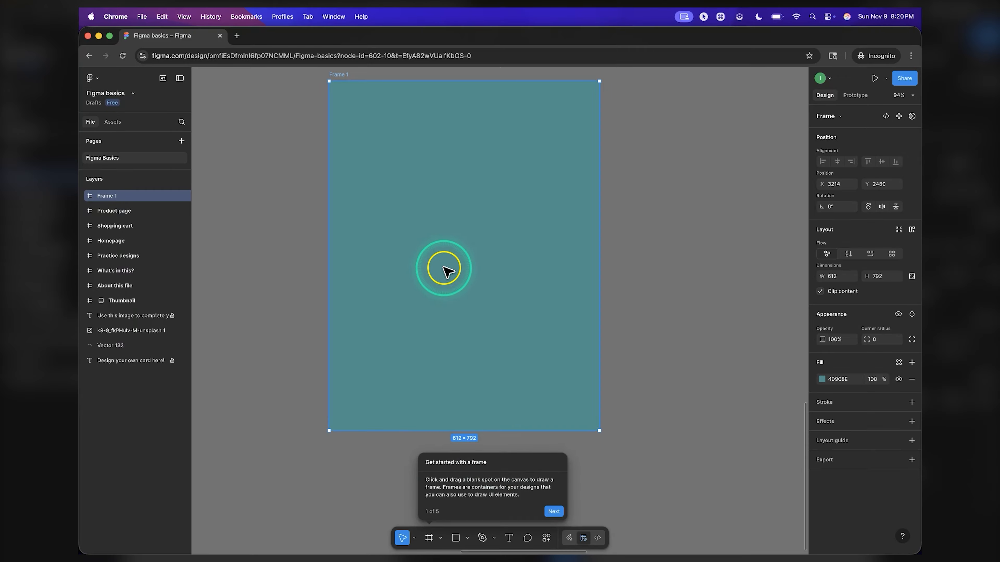
{"action": "left_click", "coordinate": [615, 147]}
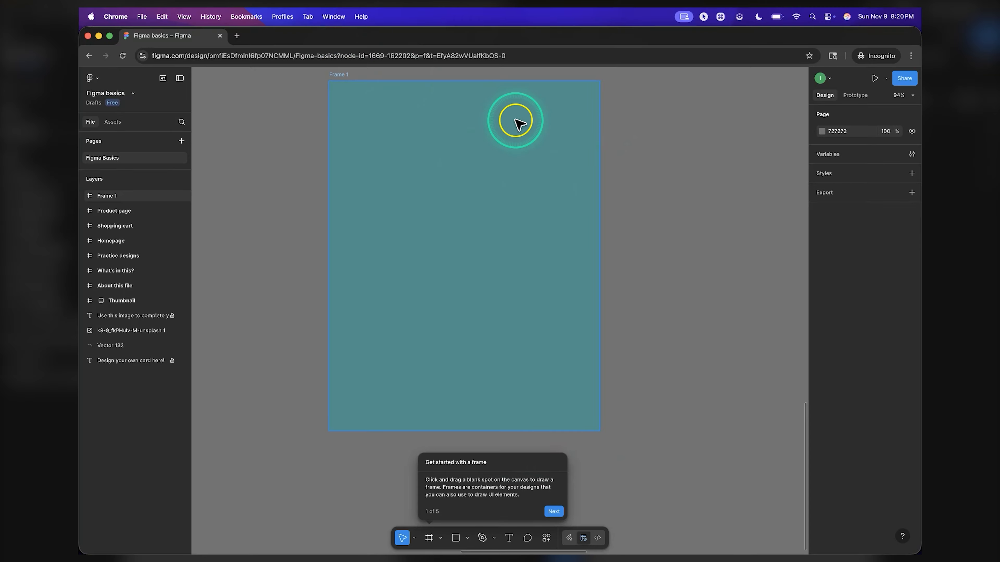
{"action": "scroll", "coordinate": [413, 338], "scroll_direction": "down", "scroll_amount": 5}
{"action": "scroll", "coordinate": [412, 338], "scroll_direction": "down", "scroll_amount": 3}
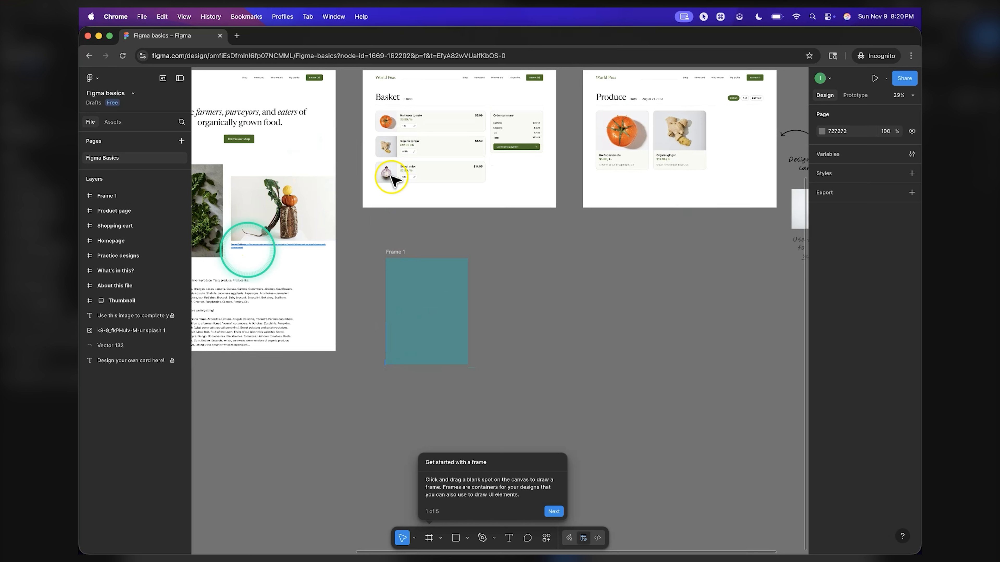
{"action": "scroll", "coordinate": [424, 212], "scroll_direction": "up", "scroll_amount": 5}
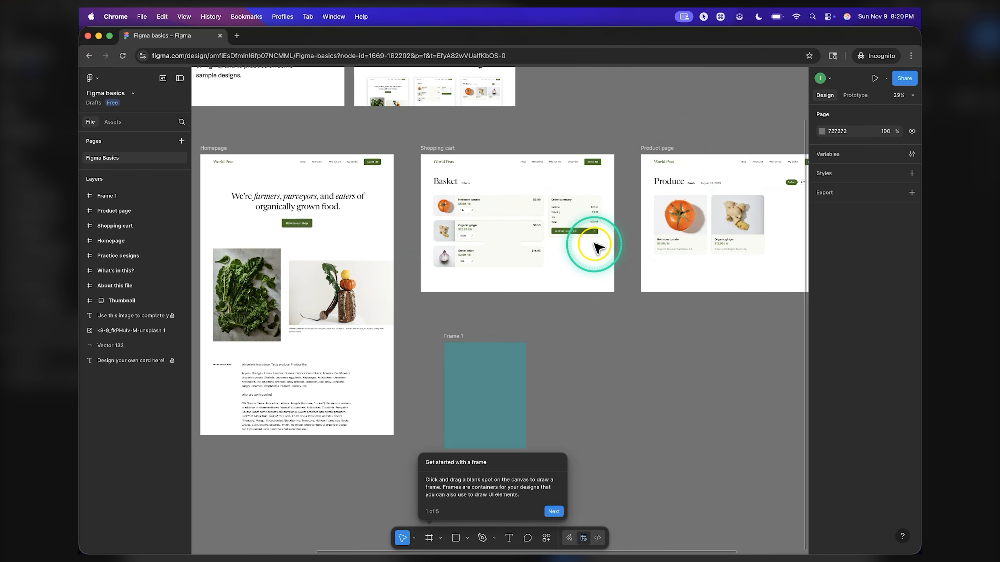
{"action": "scroll", "coordinate": [586, 241], "scroll_direction": "down", "scroll_amount": 7}
{"action": "scroll", "coordinate": [575, 240], "scroll_direction": "up", "scroll_amount": 3}
{"action": "scroll", "coordinate": [512, 215], "scroll_direction": "up", "scroll_amount": 6}
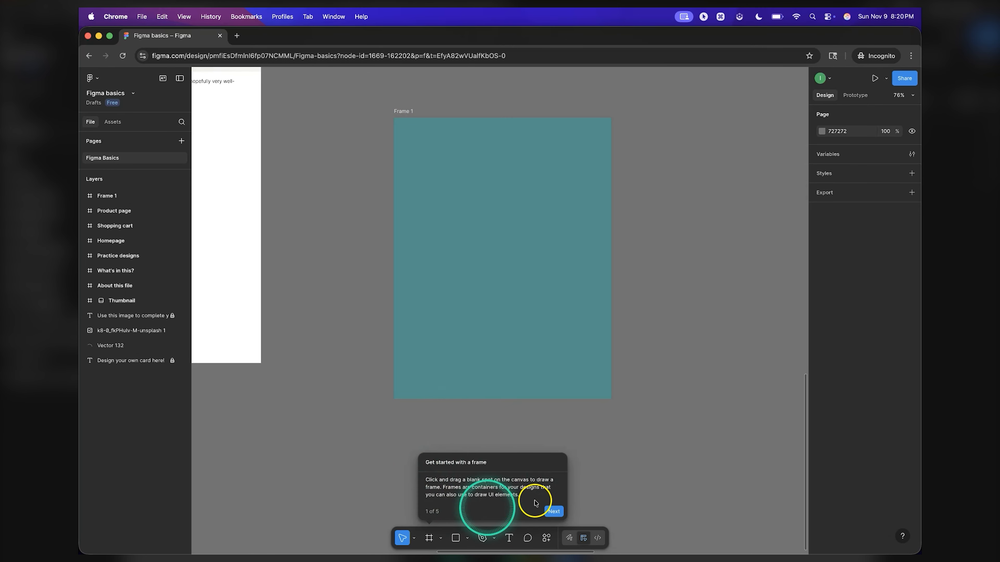
Step: Advance the tour and draw a text box inside Frame 1
{"action": "left_click", "coordinate": [558, 513]}
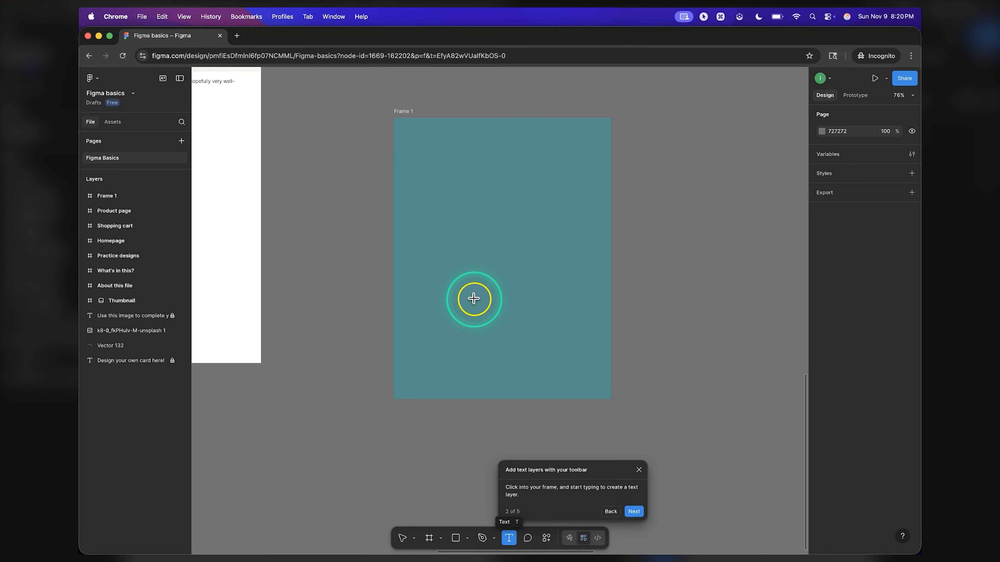
{"action": "left_click_drag", "start_coordinate": [413, 142], "coordinate": [448, 160]}
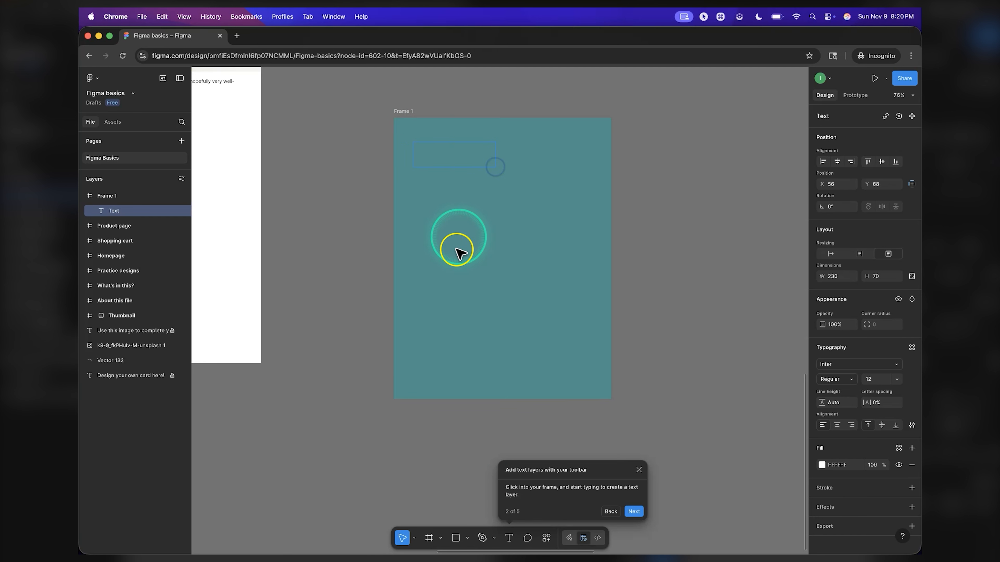
{"action": "scroll", "coordinate": [413, 147], "scroll_direction": "up", "scroll_amount": 2}
{"action": "scroll", "coordinate": [409, 146], "scroll_direction": "up", "scroll_amount": 5}
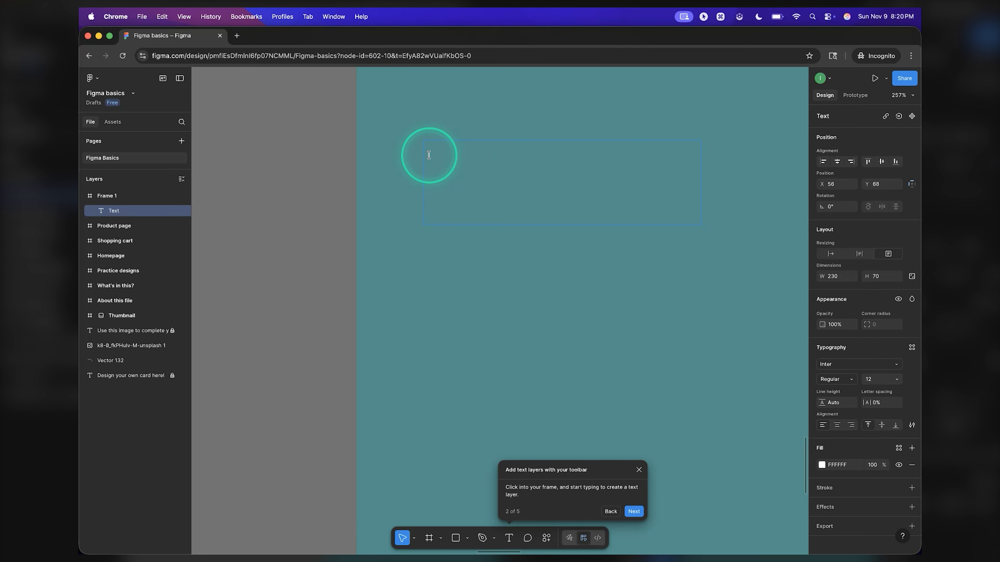
Step: Enter 'Hello World!', fixing the typos, and move it to X 46, Y 48 in the frame
{"action": "type", "text": "He"}
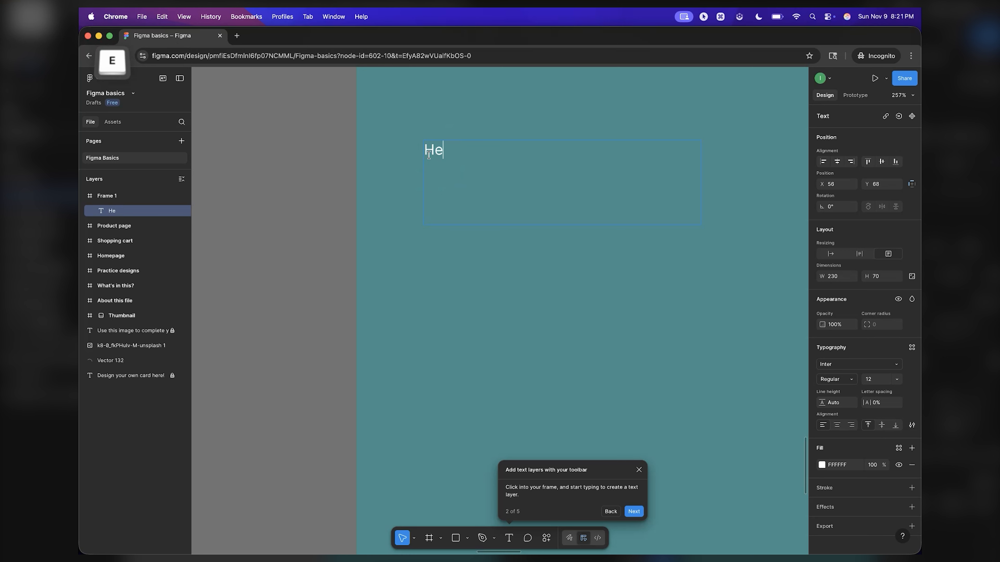
{"action": "type", "text": "loo"}
{"action": "key", "text": "BackSpace"}
{"action": "key", "text": "BackSpace"}
{"action": "type", "text": "lo"}
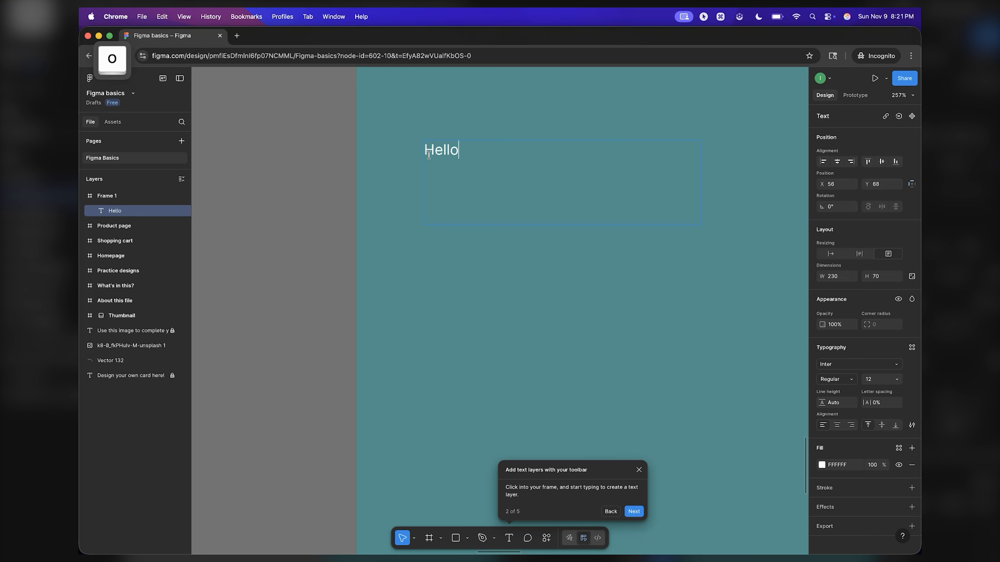
{"action": "type", "text": " Wrold"}
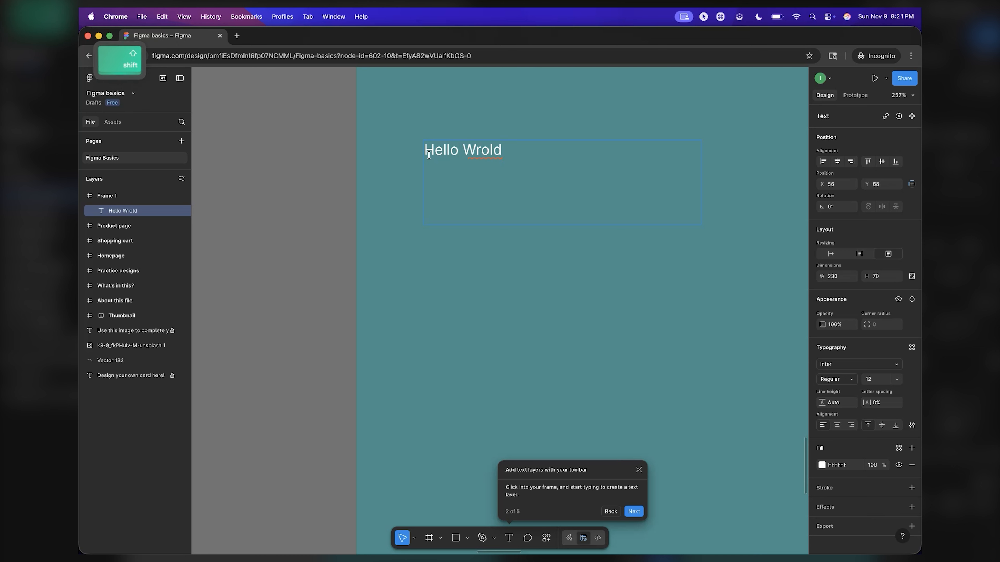
{"action": "type", "text": "!"}
{"action": "left_click", "coordinate": [487, 142]}
{"action": "key", "text": "BackSpace"}
{"action": "key", "text": "BackSpace"}
{"action": "type", "text": "or"}
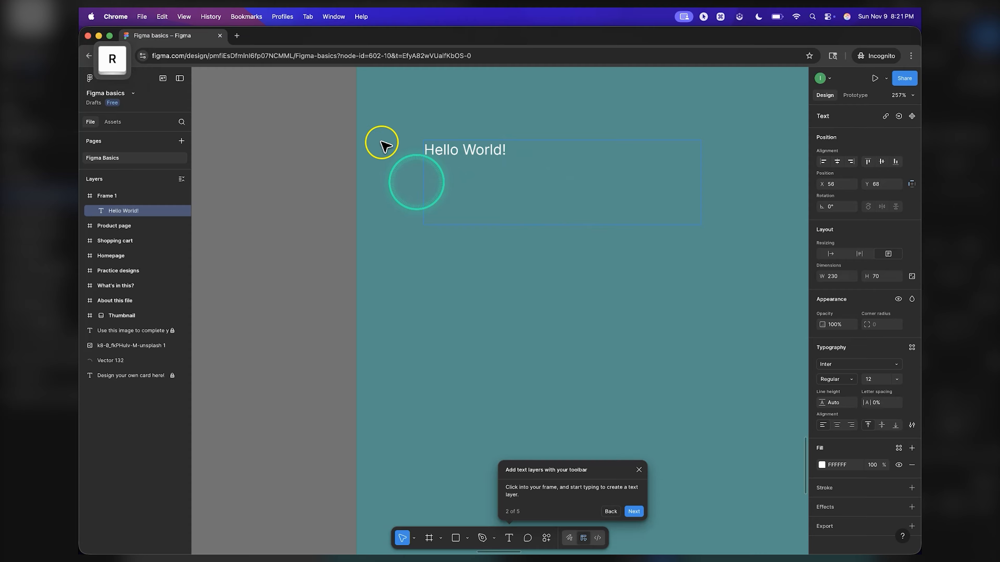
{"action": "key", "text": "Escape"}
{"action": "scroll", "coordinate": [416, 195], "scroll_direction": "down", "scroll_amount": 3}
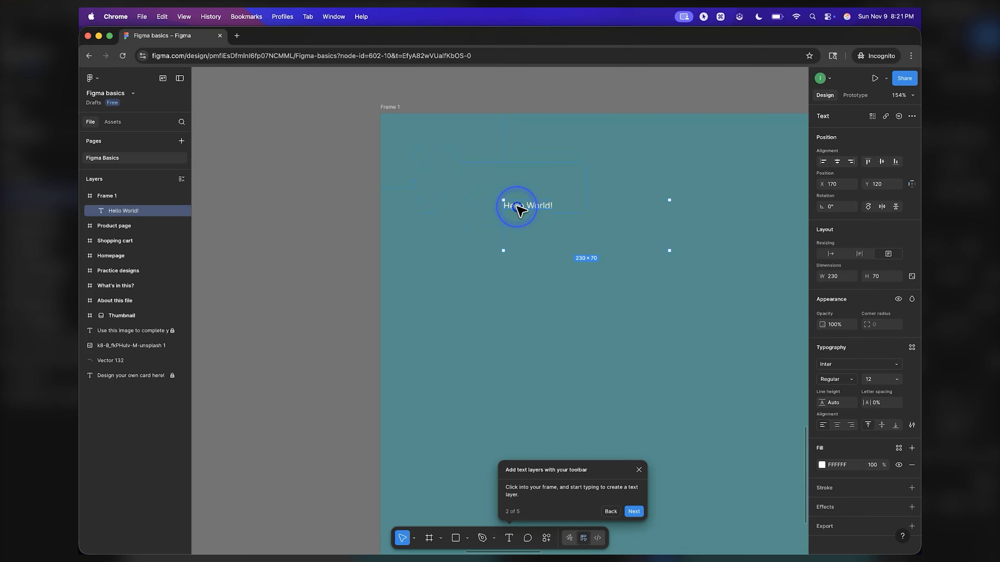
{"action": "left_click_drag", "start_coordinate": [531, 198], "coordinate": [497, 185]}
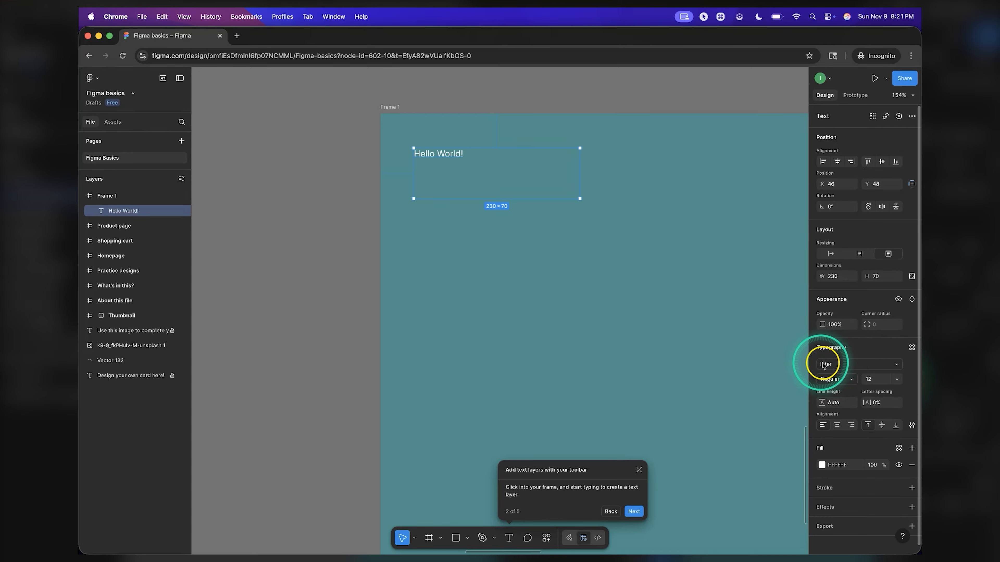
Step: Change the Hello World! font from Inter to Jomhuria Regular
{"action": "left_click", "coordinate": [829, 366]}
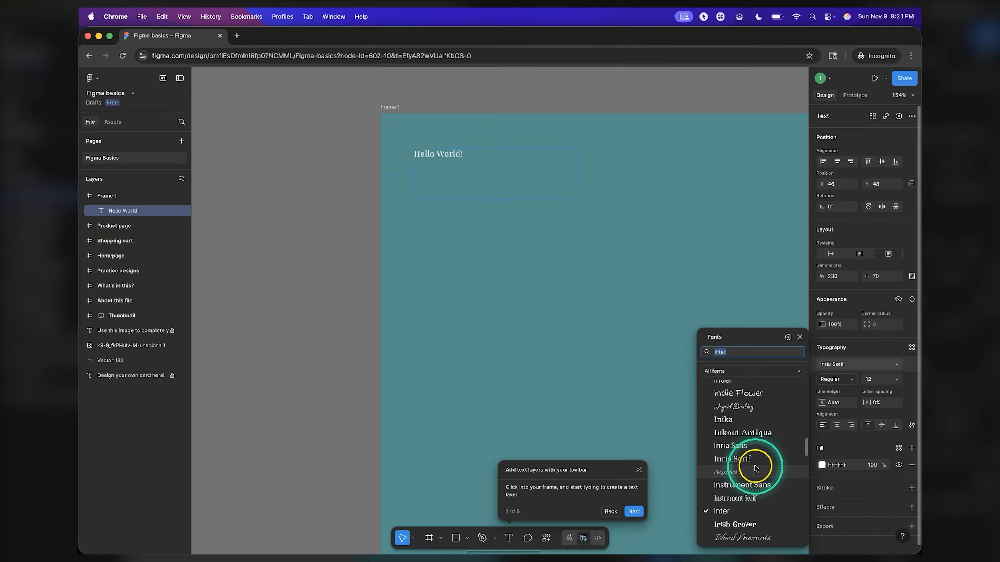
{"action": "scroll", "coordinate": [753, 474], "scroll_direction": "down", "scroll_amount": 5}
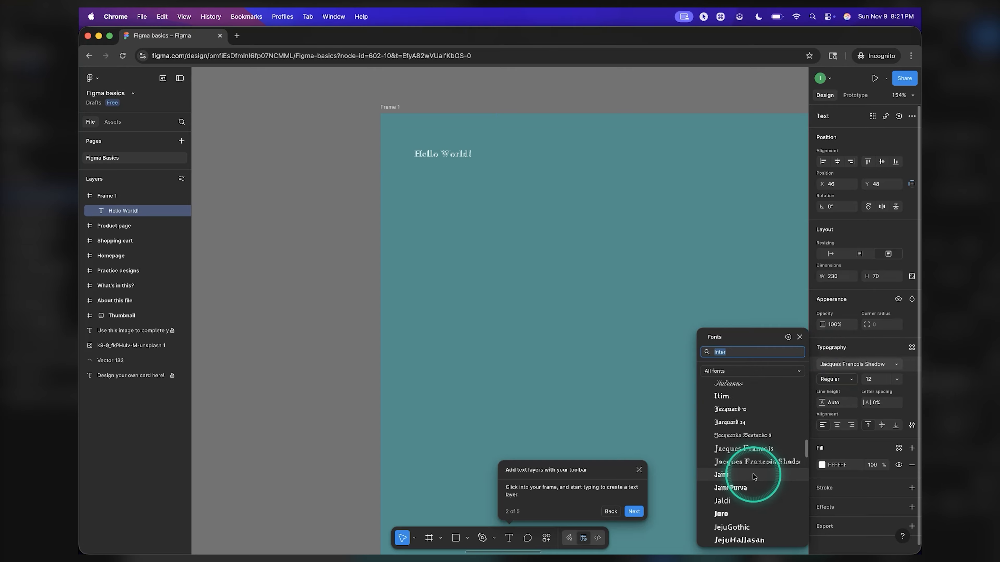
{"action": "scroll", "coordinate": [753, 474], "scroll_direction": "down", "scroll_amount": 3}
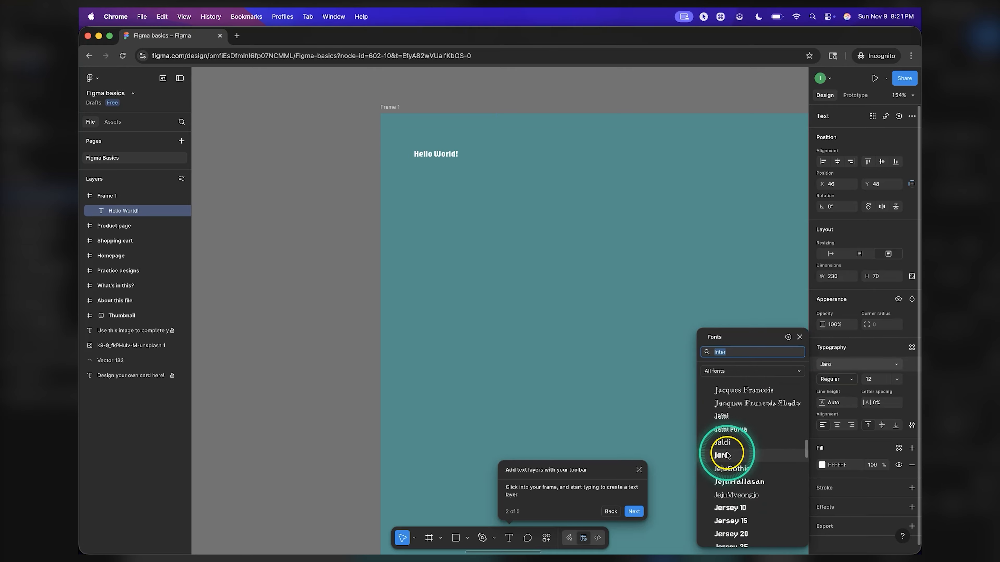
{"action": "scroll", "coordinate": [735, 449], "scroll_direction": "down", "scroll_amount": 5}
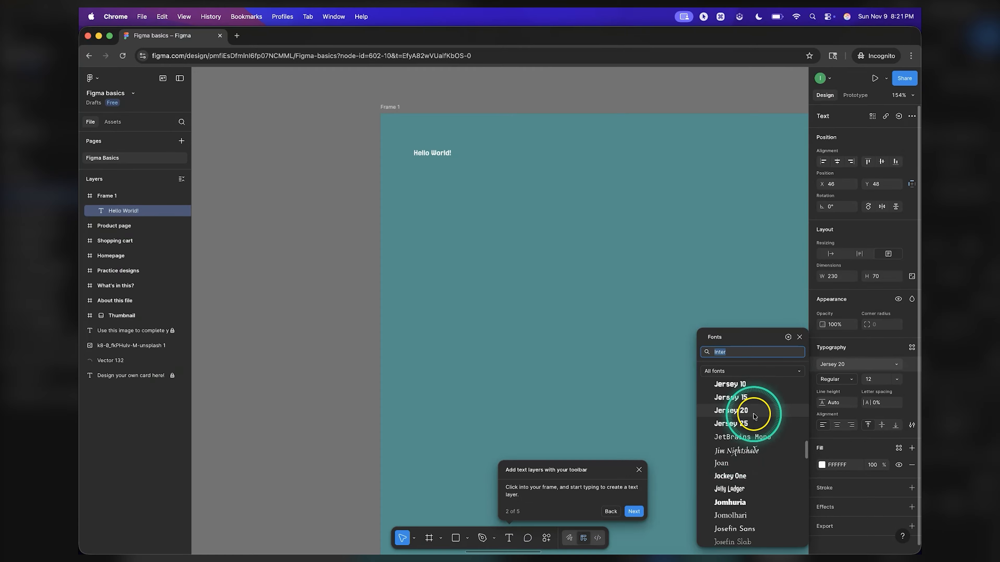
{"action": "left_click", "coordinate": [760, 503]}
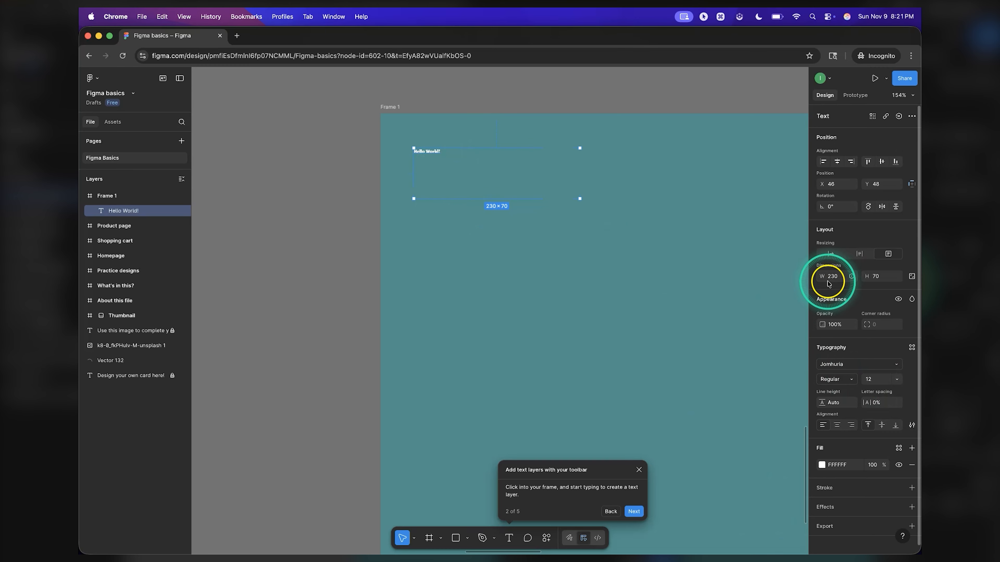
{"action": "scroll", "coordinate": [465, 259], "scroll_direction": "down", "scroll_amount": 5}
{"action": "scroll", "coordinate": [465, 259], "scroll_direction": "up", "scroll_amount": 5}
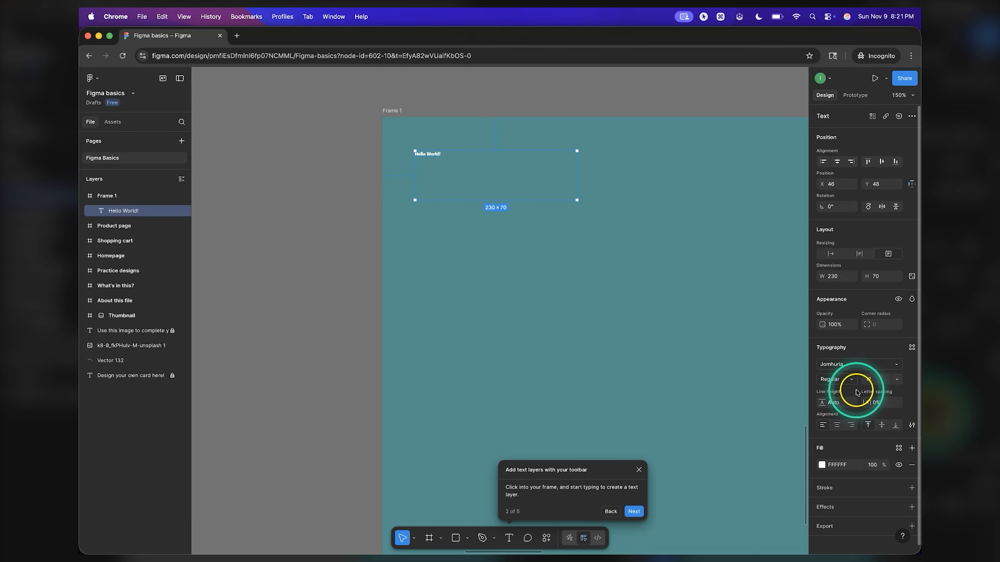
Step: Set the Hello World! font size to 72, giving a 296 × 82 single-line box
{"action": "left_click", "coordinate": [899, 379]}
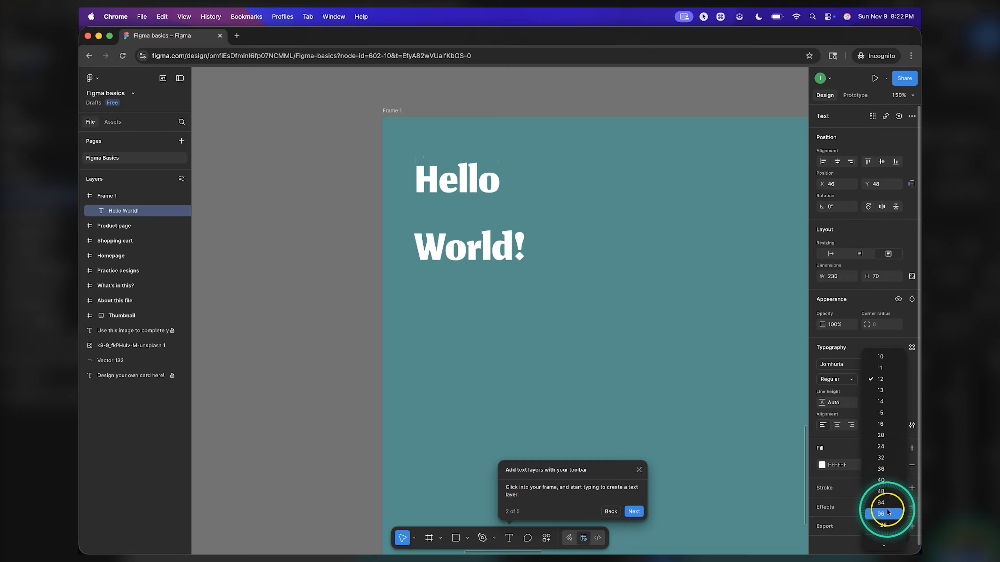
{"action": "left_click", "coordinate": [887, 505]}
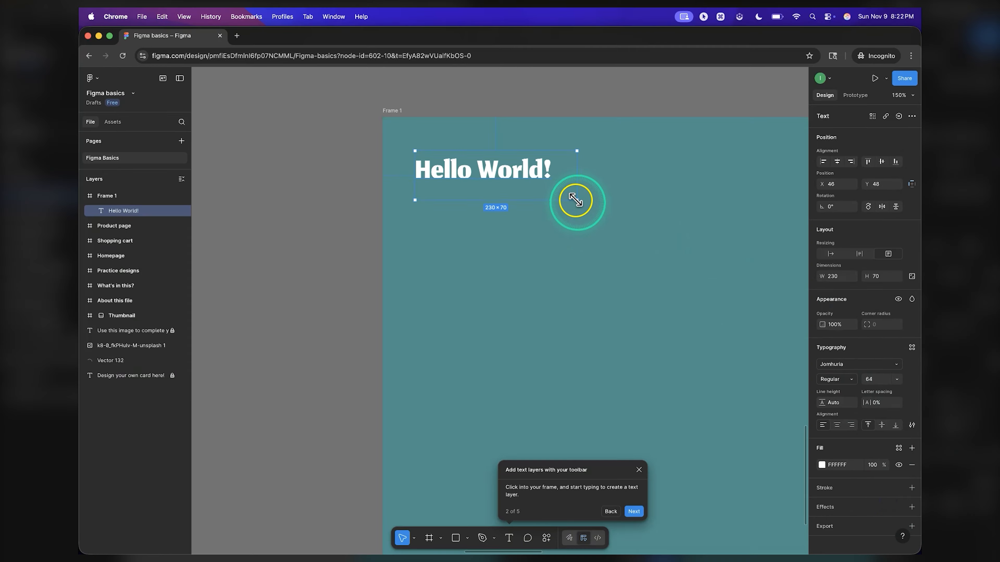
{"action": "left_click", "coordinate": [893, 380]}
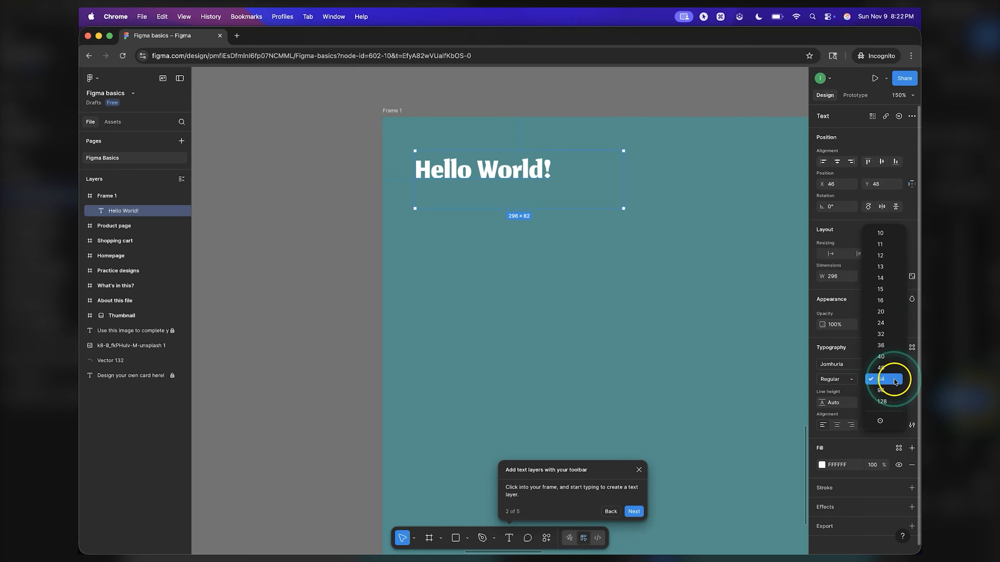
{"action": "left_click", "coordinate": [881, 380]}
{"action": "left_click", "coordinate": [884, 381]}
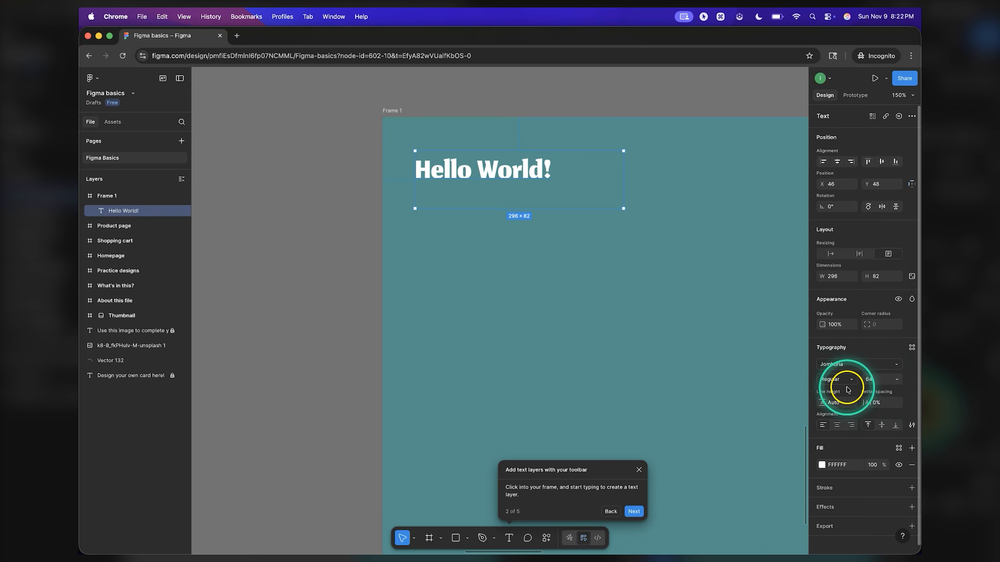
{"action": "left_click", "coordinate": [872, 380]}
{"action": "left_click_drag", "start_coordinate": [876, 381], "coordinate": [868, 380]}
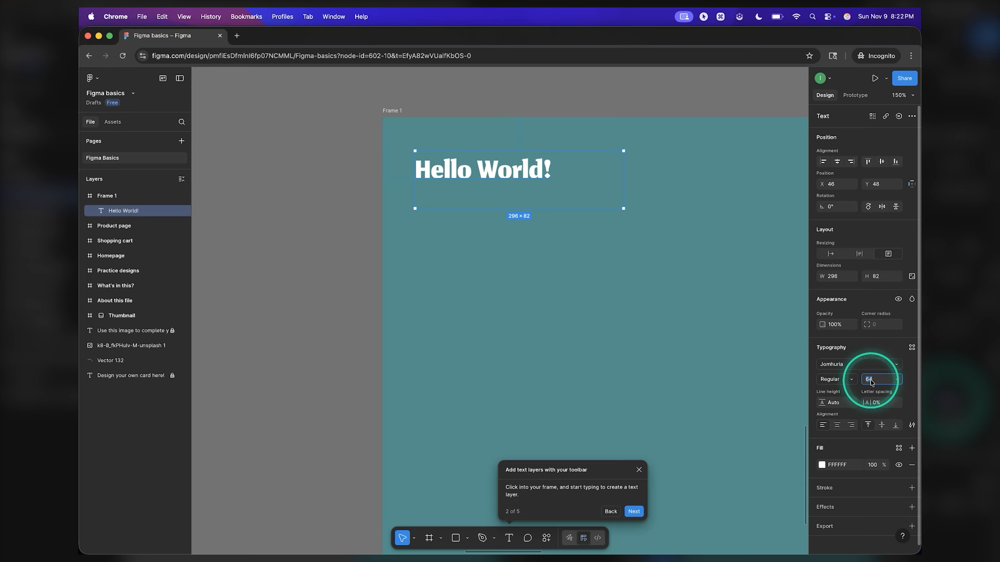
{"action": "type", "text": "7"}
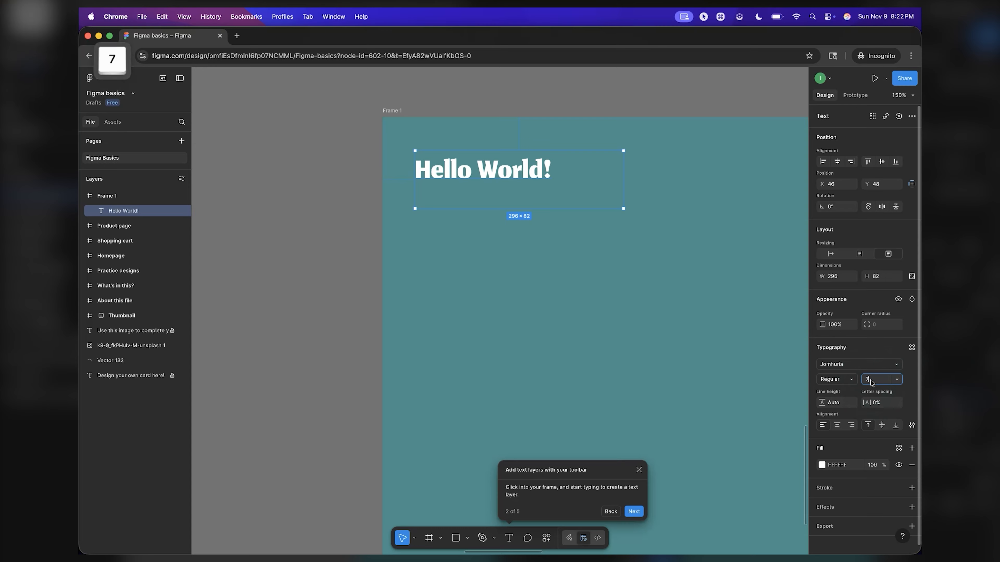
{"action": "type", "text": "2"}
{"action": "key", "text": "Tab"}
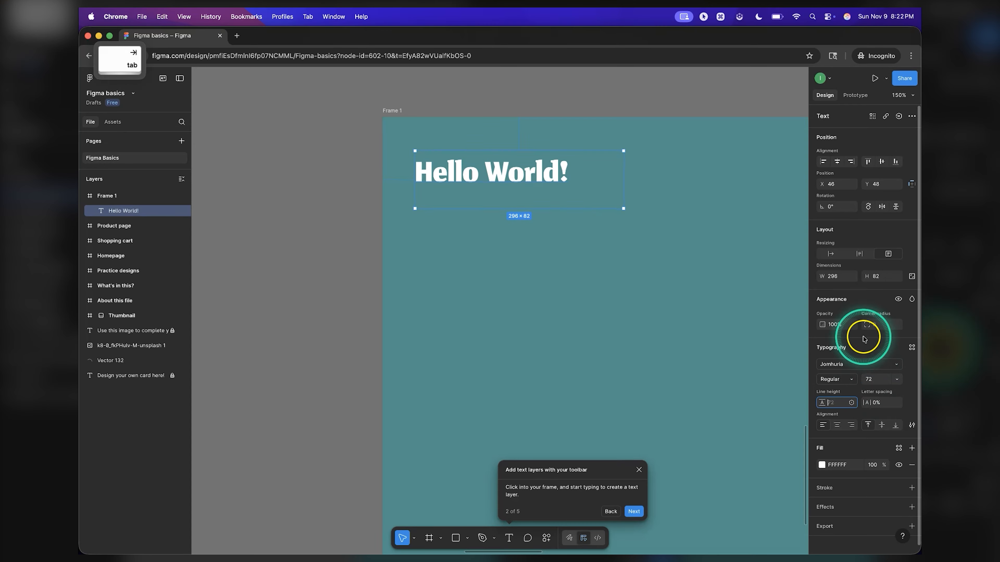
{"action": "left_click", "coordinate": [754, 90]}
{"action": "left_click", "coordinate": [555, 155]}
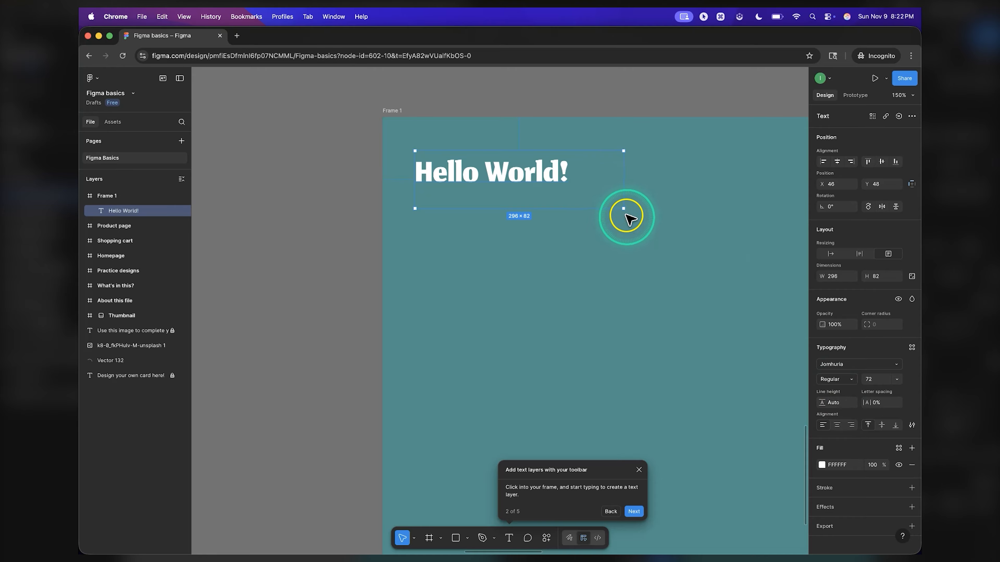
Step: Narrow the text box so Hello World! wraps to two lines, with line height 72
{"action": "left_click_drag", "start_coordinate": [589, 212], "coordinate": [563, 221]}
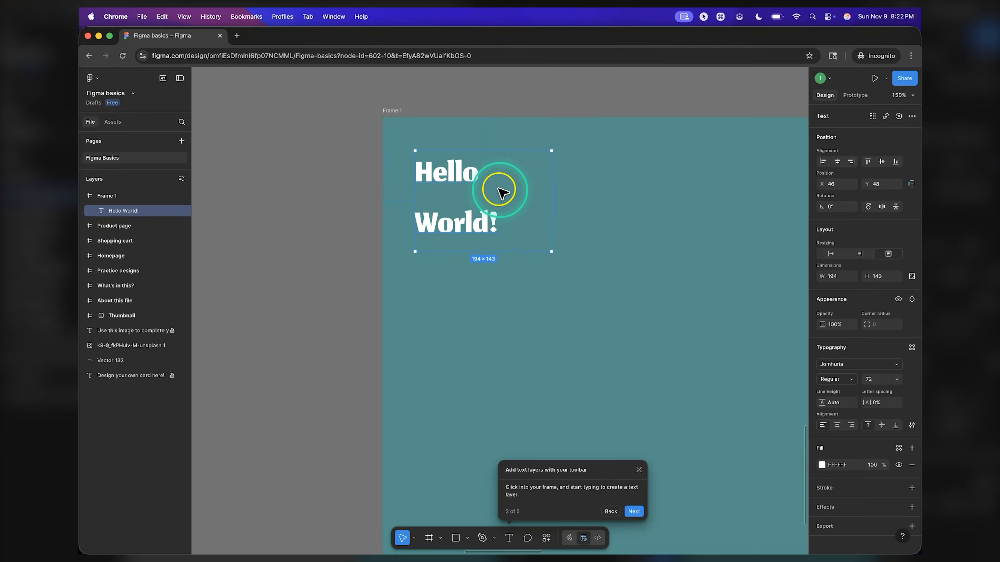
{"action": "left_click", "coordinate": [830, 405]}
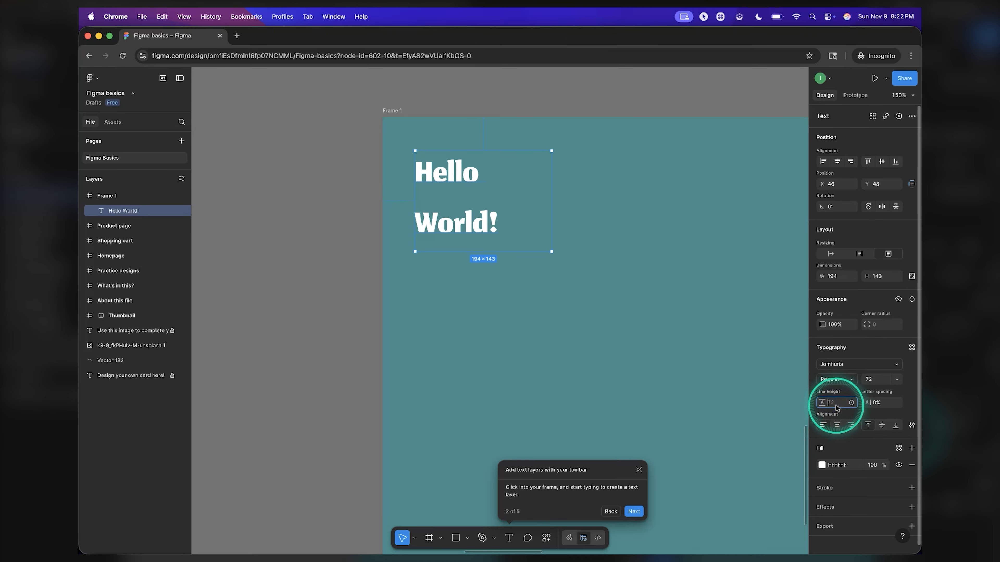
{"action": "type", "text": "72"}
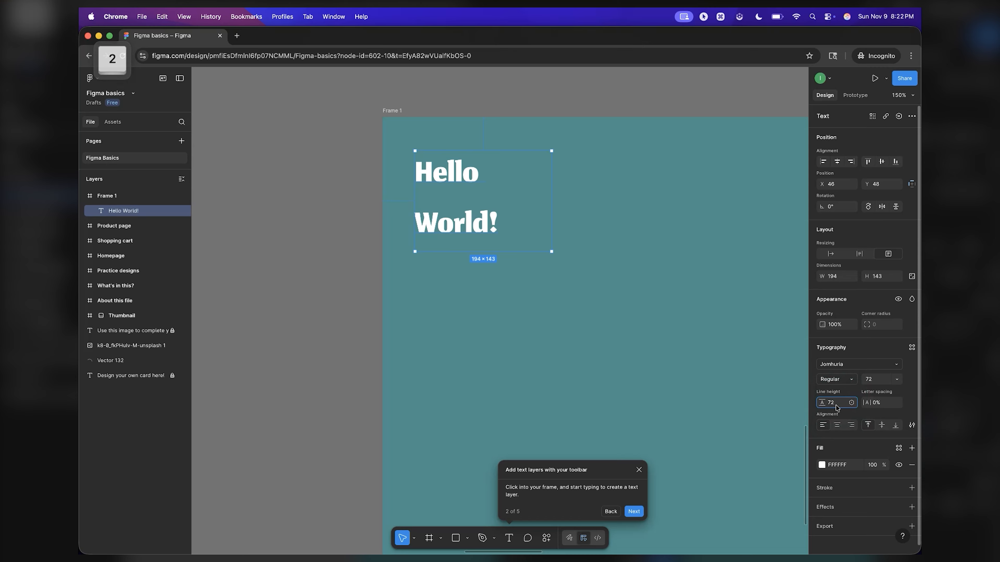
{"action": "key", "text": "Return"}
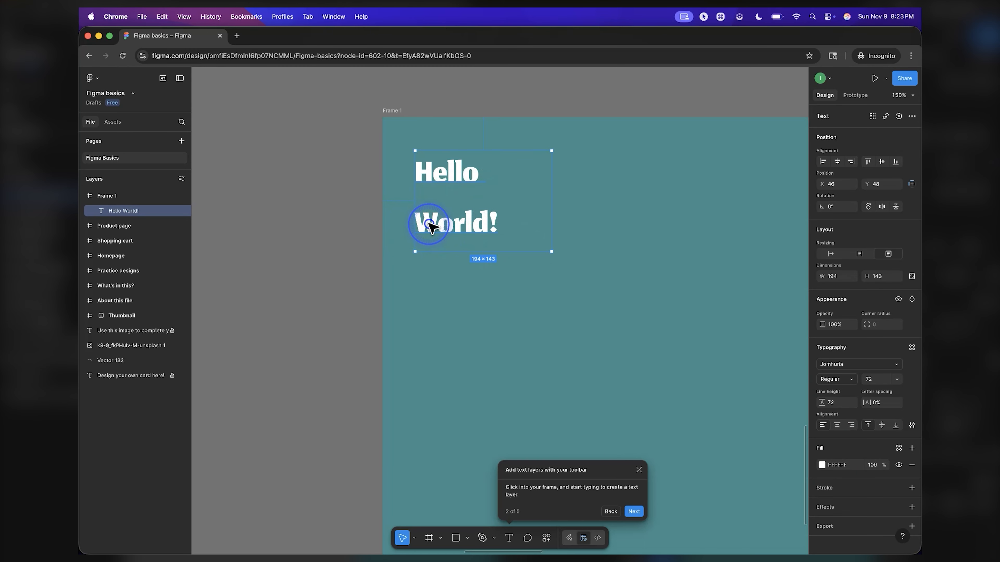
{"action": "left_click", "coordinate": [422, 221]}
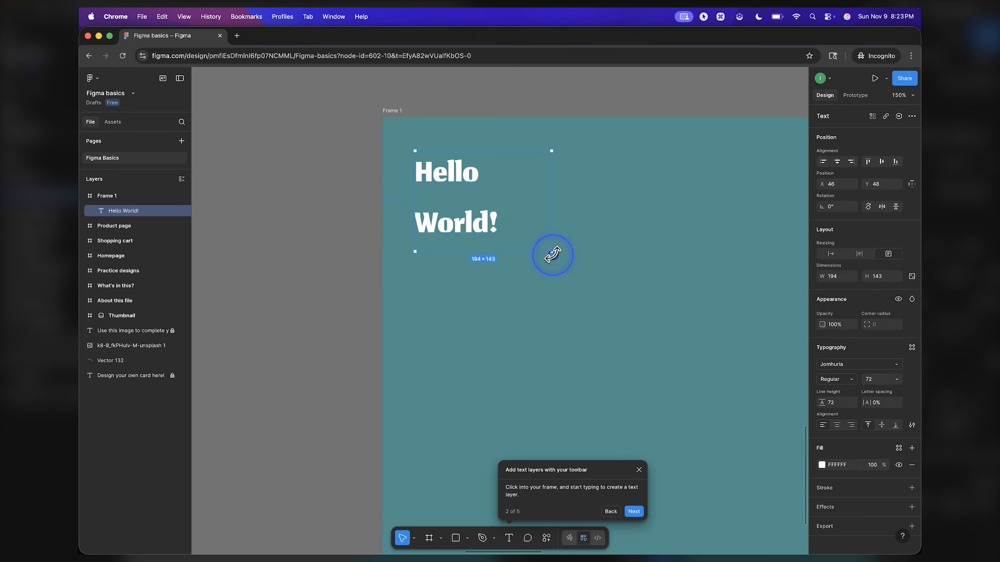
{"action": "left_click_drag", "start_coordinate": [551, 252], "coordinate": [509, 226]}
{"action": "left_click_drag", "start_coordinate": [570, 241], "coordinate": [548, 233]}
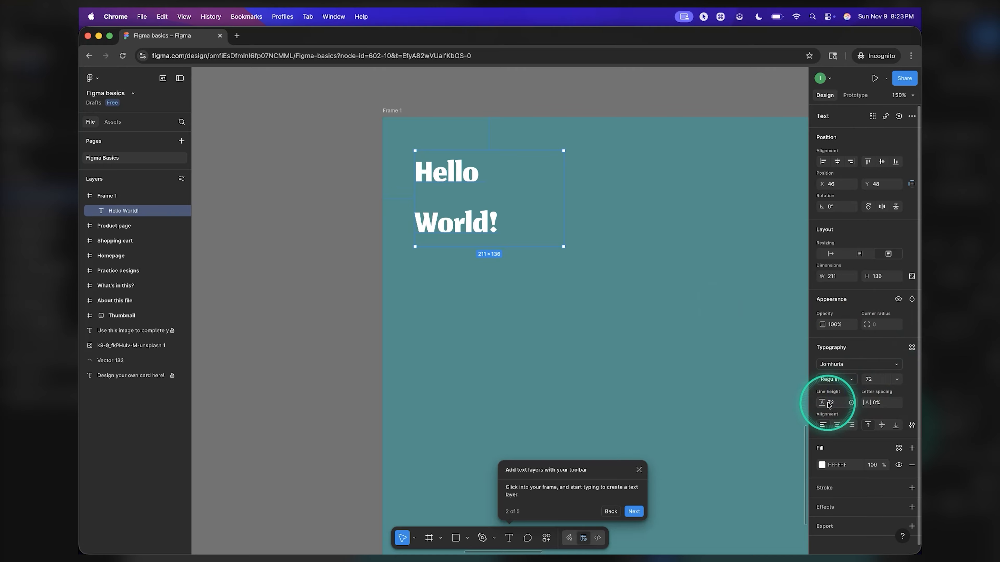
Step: Scrub the Hello World! line height down from 72 to 38
{"action": "key", "text": "alt"}
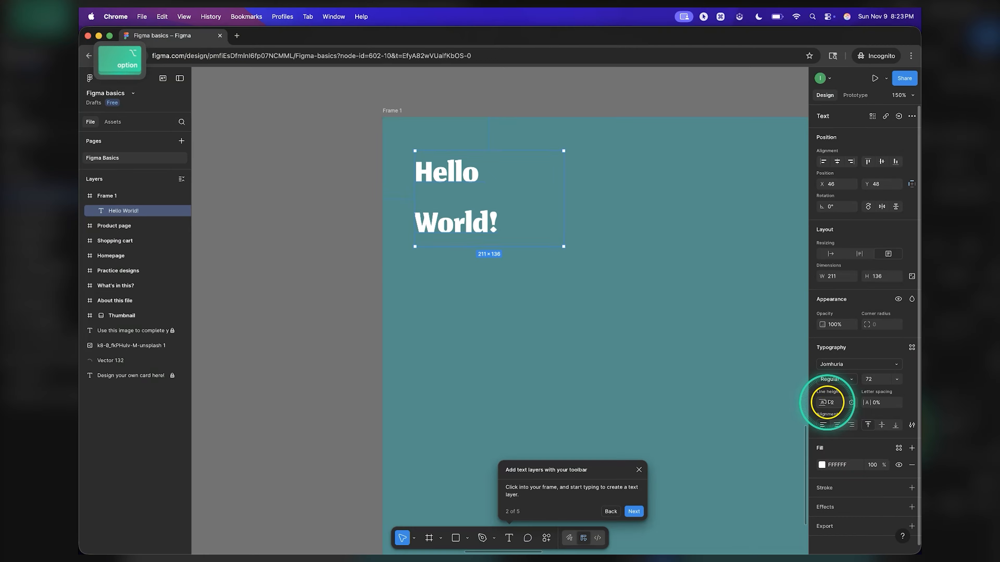
{"action": "left_click_drag", "start_coordinate": [829, 403], "coordinate": [802, 394]}
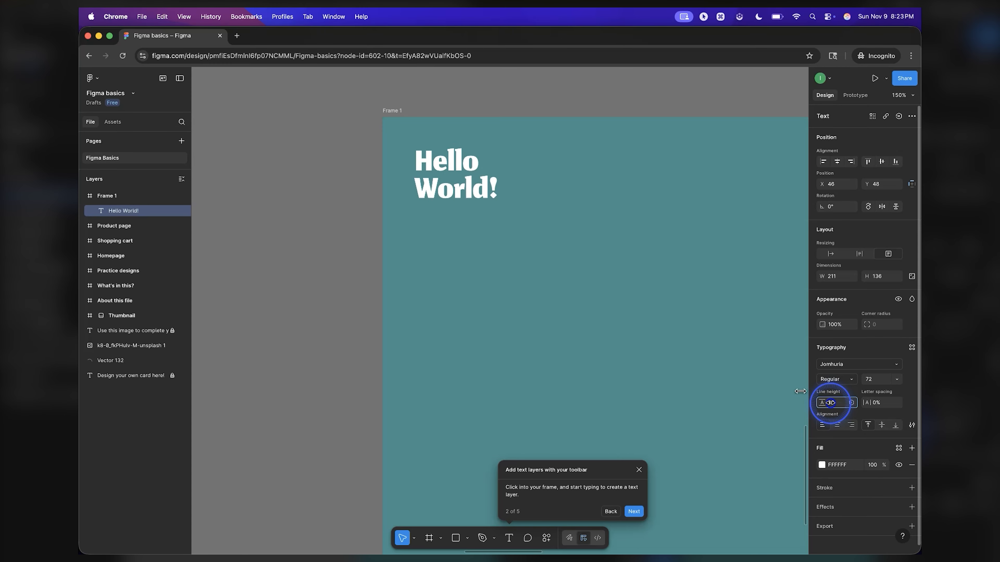
{"action": "left_click_drag", "start_coordinate": [798, 391], "coordinate": [798, 391]}
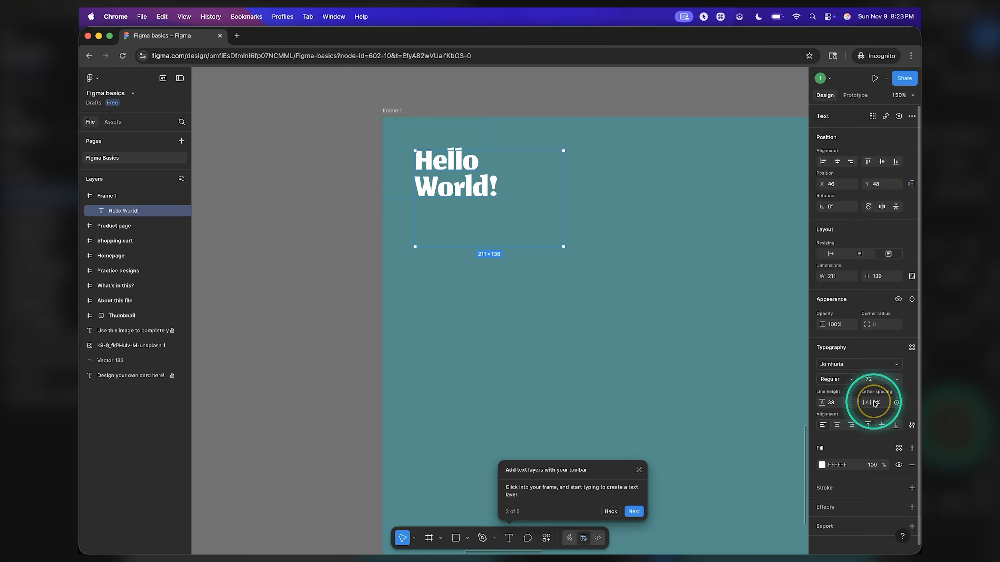
Step: Scrub the Hello World! letter spacing to 5%
{"action": "key", "text": "alt"}
{"action": "left_click_drag", "start_coordinate": [868, 402], "coordinate": [899, 402]}
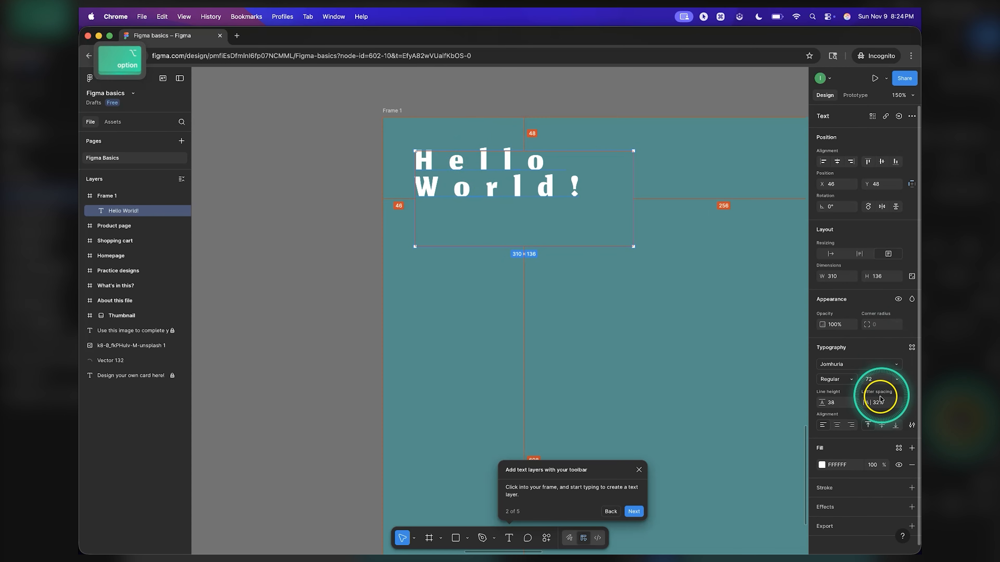
{"action": "left_click_drag", "start_coordinate": [880, 402], "coordinate": [854, 398]}
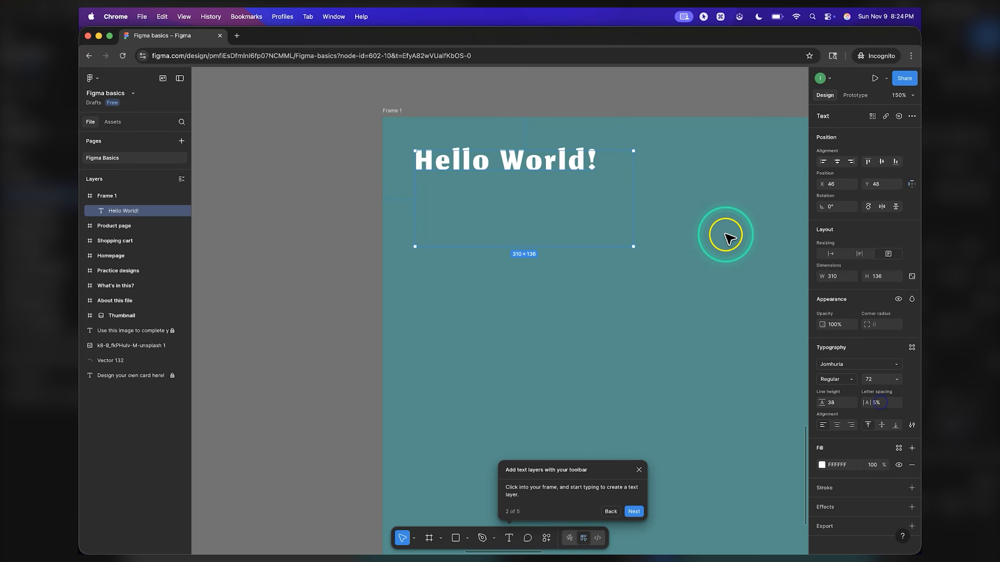
Step: Resize the text box snugly to 172 × 90 on two lines, keeping font size 72
{"action": "left_click_drag", "start_coordinate": [634, 245], "coordinate": [555, 206]}
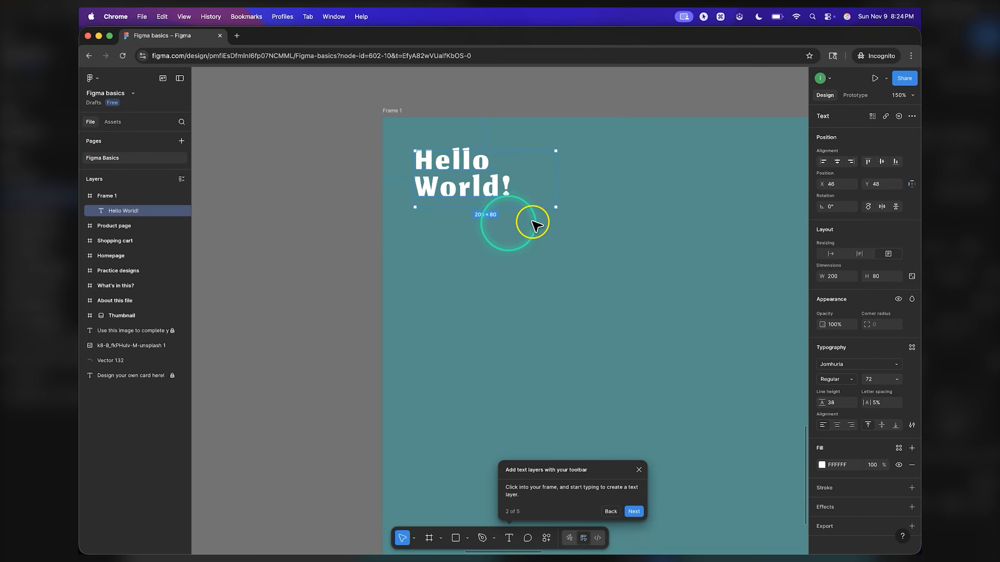
{"action": "left_click_drag", "start_coordinate": [564, 212], "coordinate": [562, 257]}
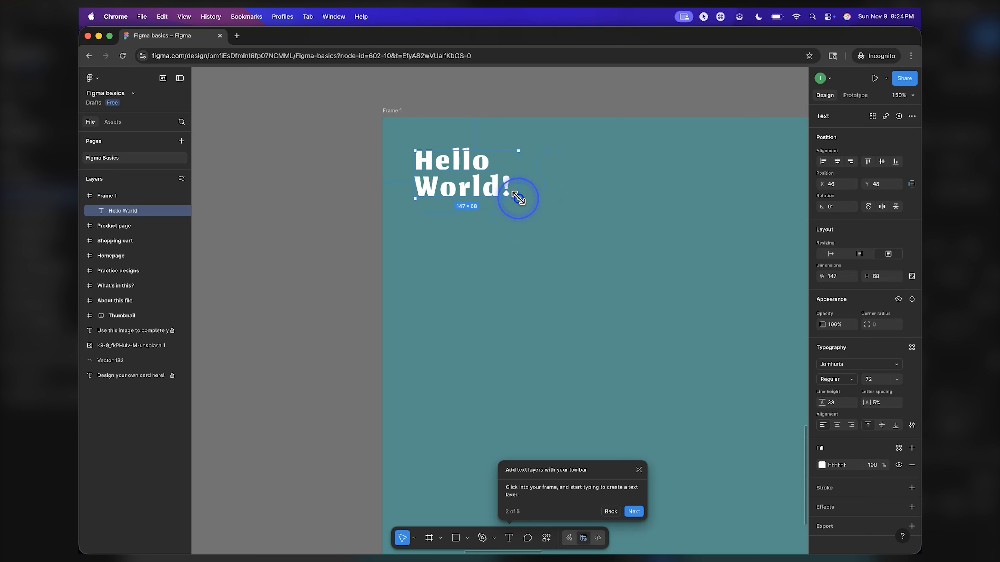
{"action": "left_click_drag", "start_coordinate": [586, 239], "coordinate": [612, 250]}
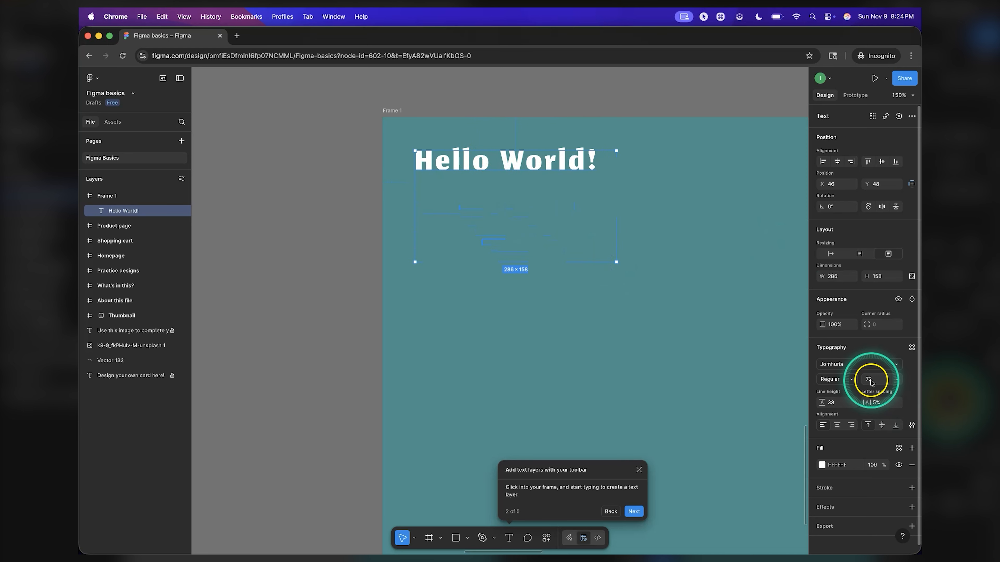
{"action": "key", "text": "alt"}
{"action": "left_click_drag", "start_coordinate": [871, 381], "coordinate": [904, 383]}
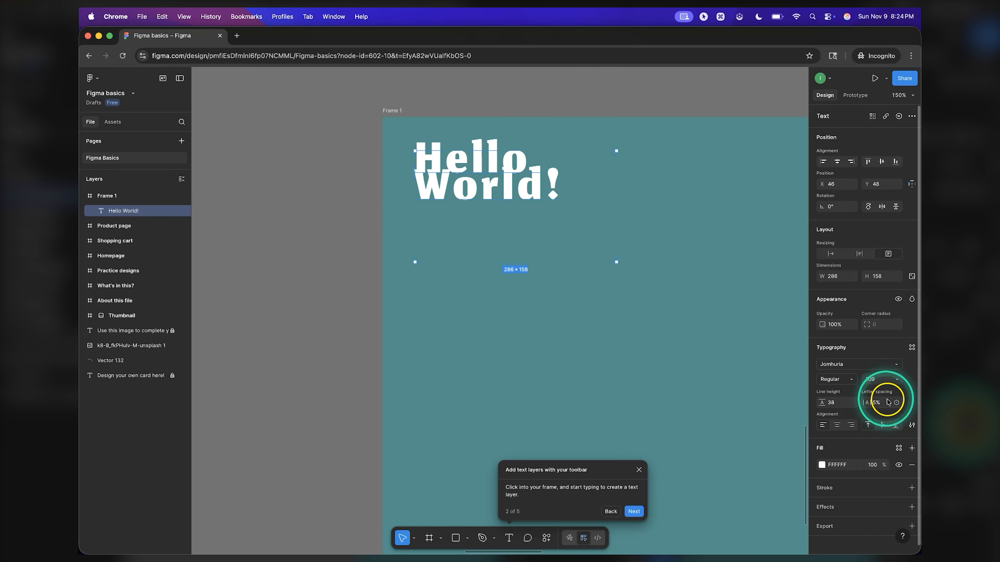
{"action": "key", "text": "super+z"}
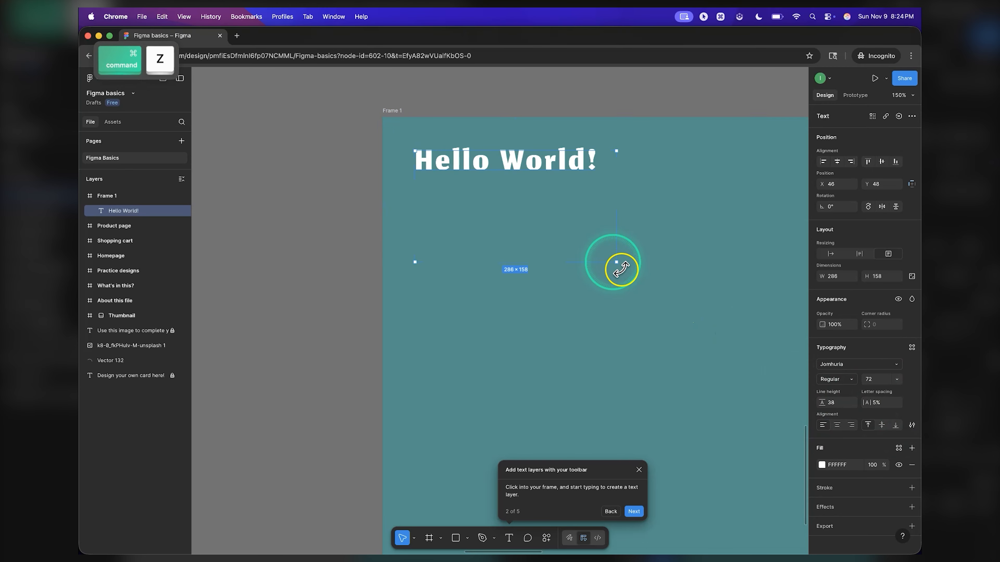
{"action": "left_click_drag", "start_coordinate": [616, 262], "coordinate": [587, 254]}
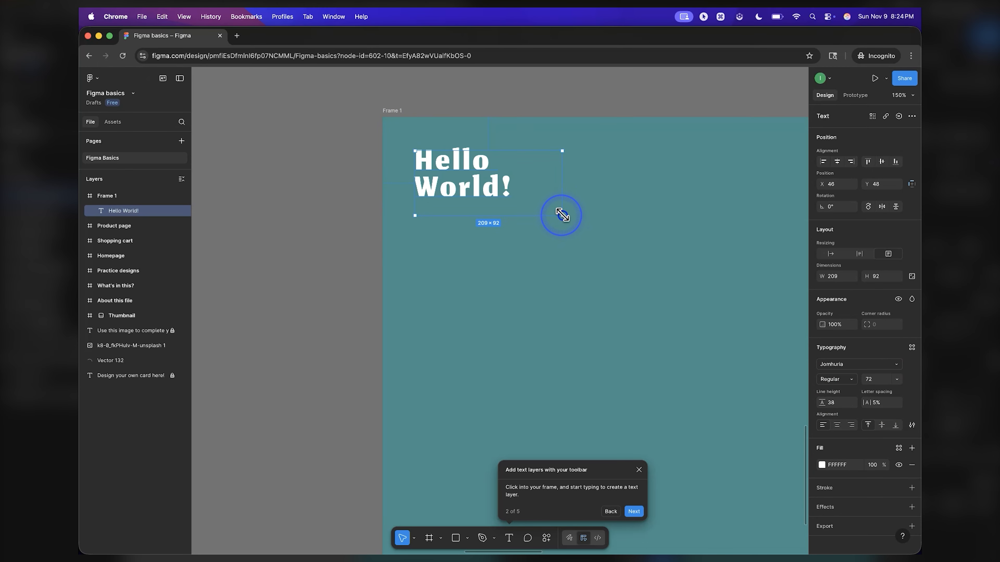
{"action": "left_click_drag", "start_coordinate": [535, 214], "coordinate": [535, 213]}
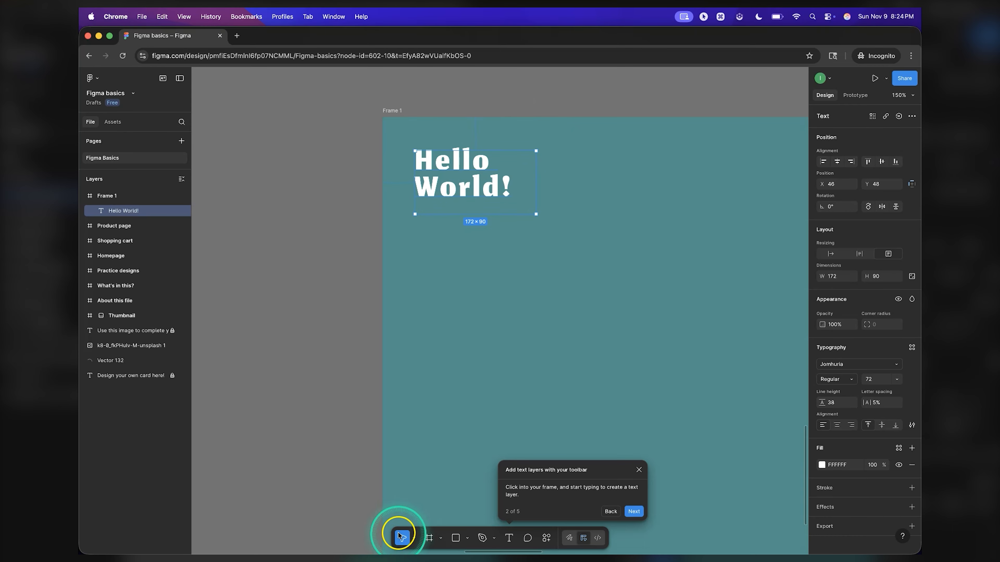
Step: Scale Hello World! with the Scale tool to size 202.4, line height 106.8, 483.51 × 253
{"action": "left_click", "coordinate": [416, 539]}
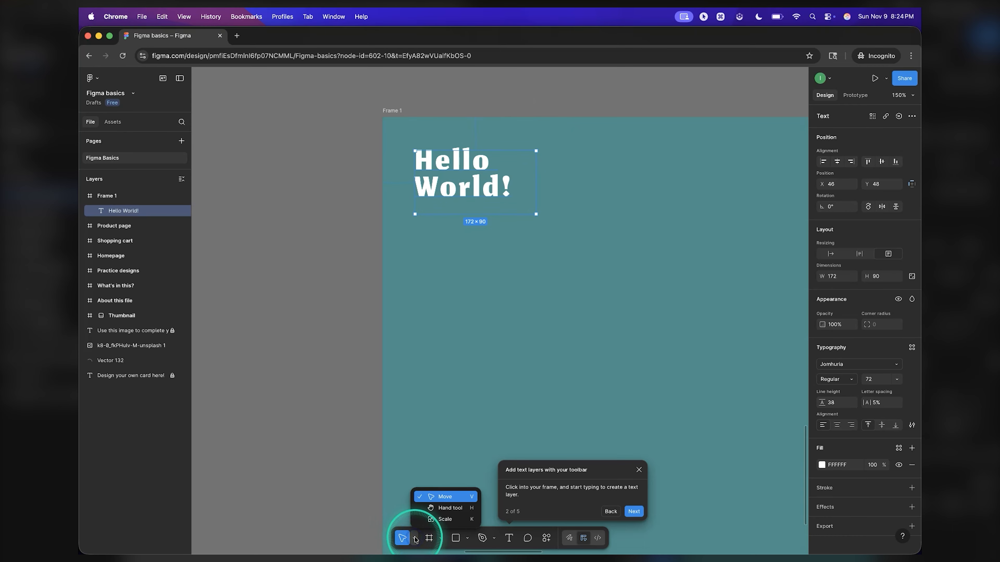
{"action": "left_click", "coordinate": [449, 520]}
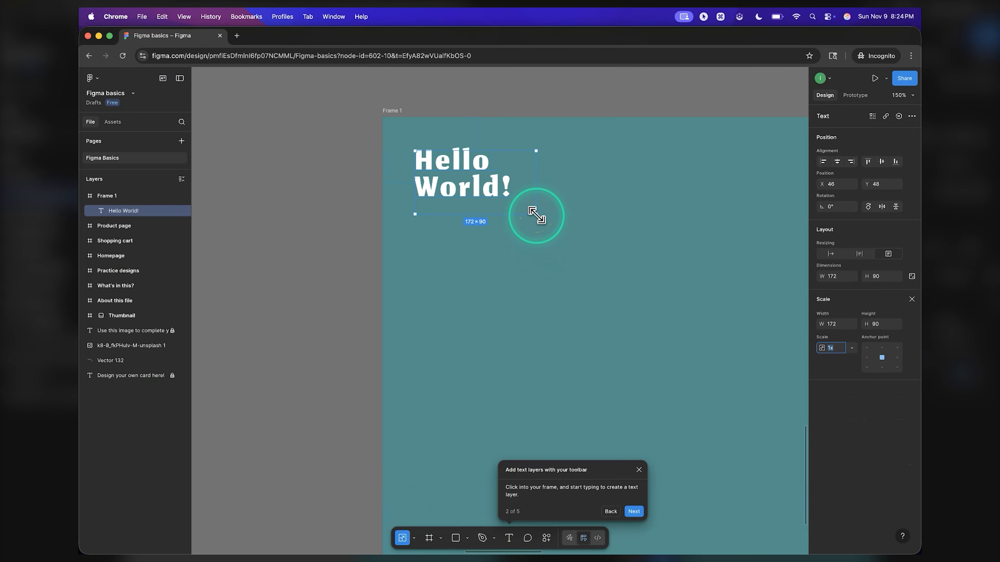
{"action": "left_click_drag", "start_coordinate": [536, 215], "coordinate": [657, 328]}
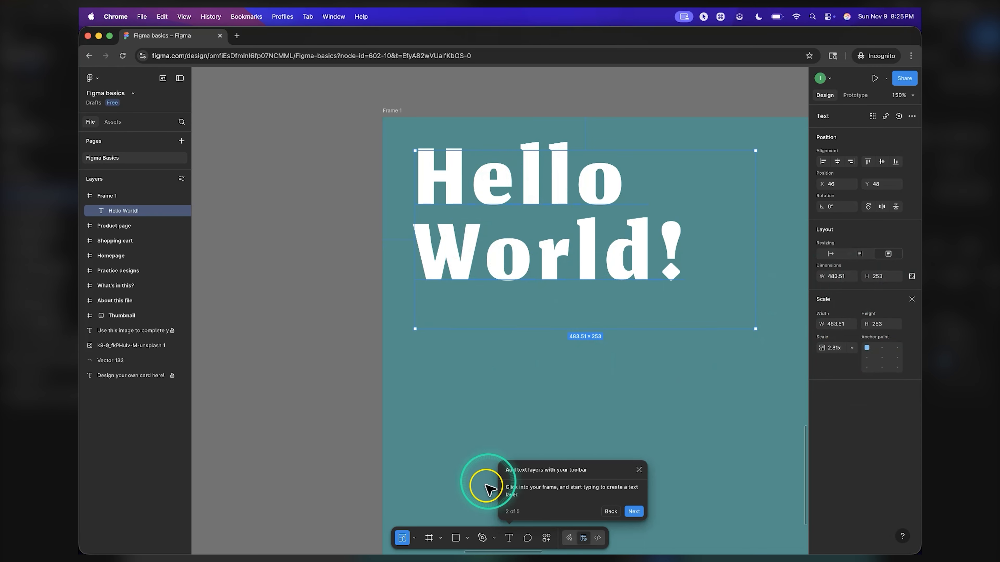
{"action": "left_click", "coordinate": [415, 538]}
{"action": "left_click", "coordinate": [452, 494]}
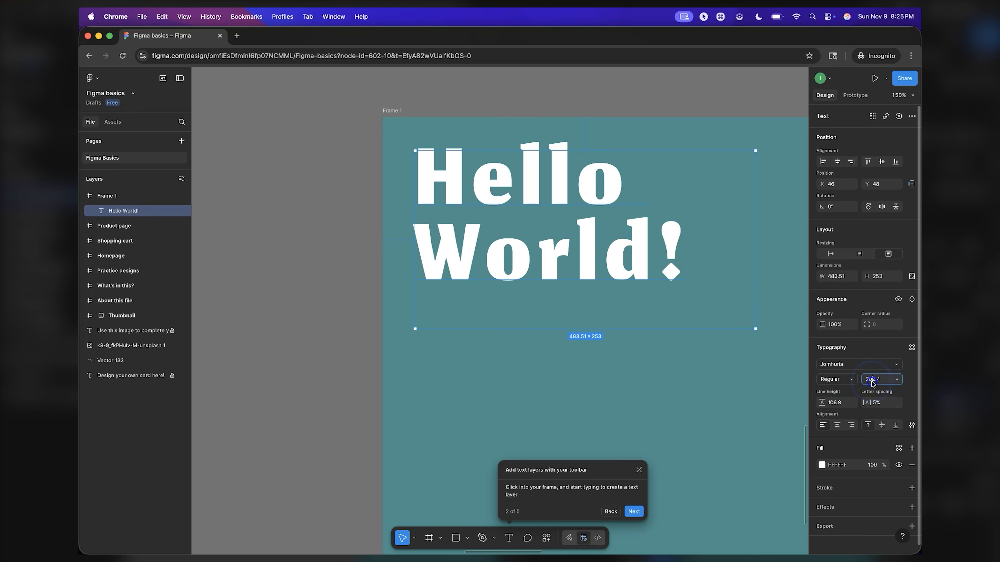
Step: Give 'Hello World!' font size 200 and line height 105, resizing its box to 518 × 263
{"action": "type", "text": "2"}
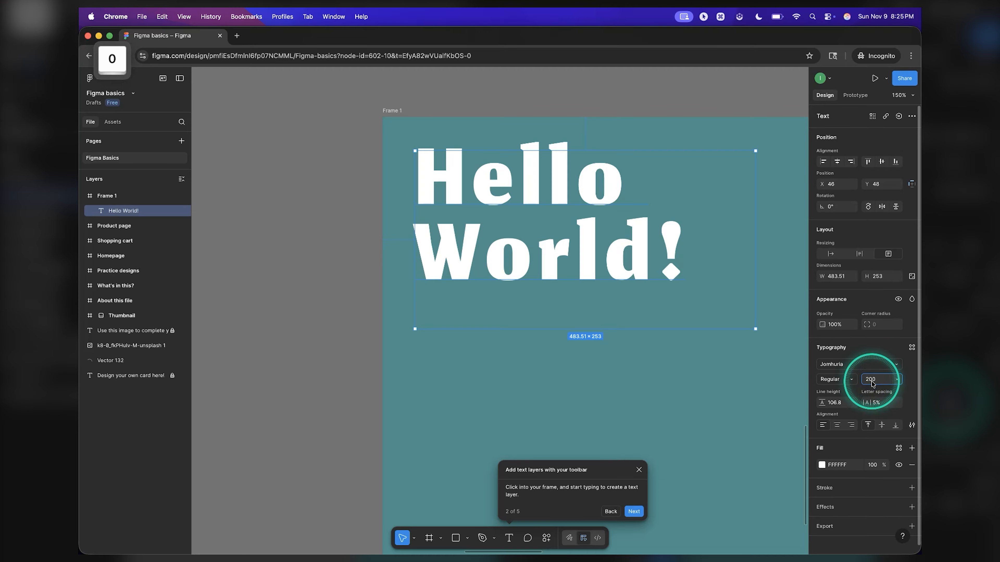
{"action": "type", "text": "00"}
{"action": "key", "text": "Return"}
{"action": "left_click", "coordinate": [845, 406]}
{"action": "left_click_drag", "start_coordinate": [839, 400], "coordinate": [820, 415]}
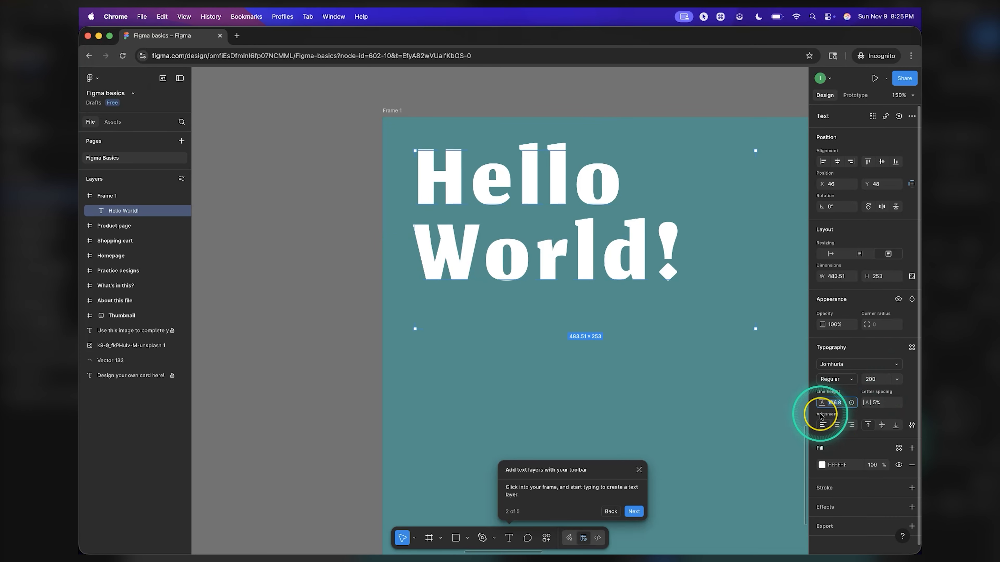
{"action": "type", "text": "105"}
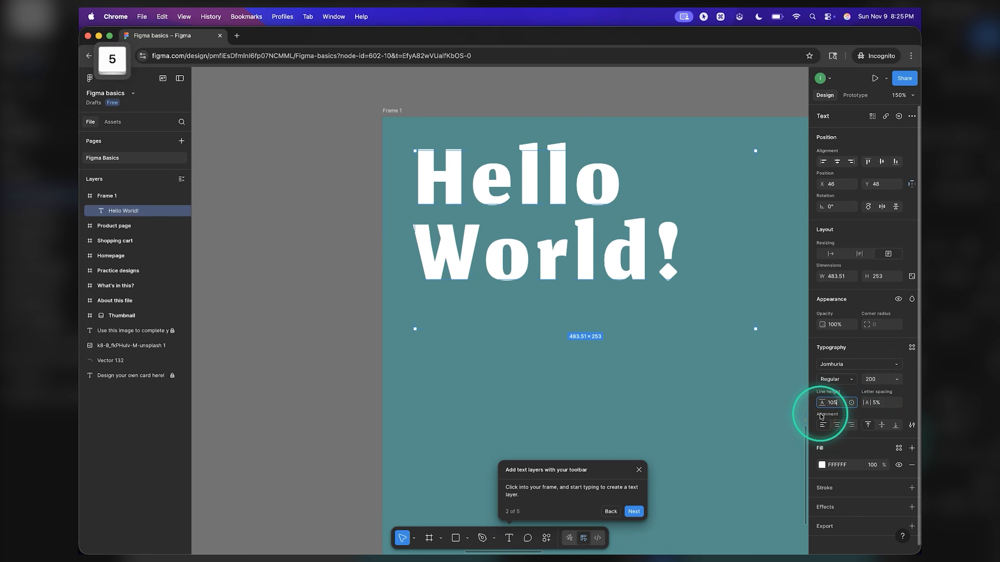
{"action": "key", "text": "Return"}
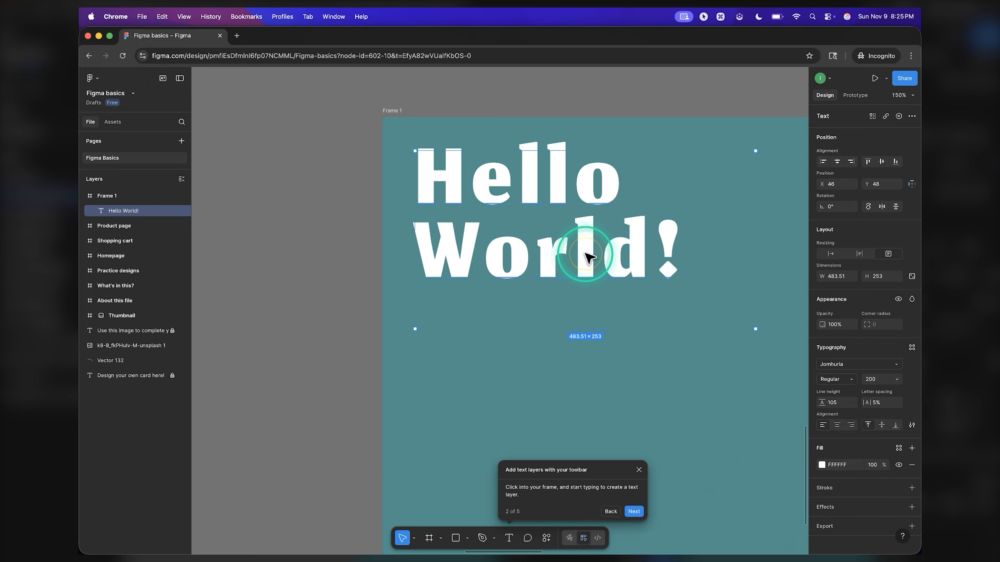
{"action": "scroll", "coordinate": [587, 257], "scroll_direction": "right", "scroll_amount": 5}
{"action": "scroll", "coordinate": [587, 257], "scroll_direction": "down", "scroll_amount": 2}
{"action": "scroll", "coordinate": [578, 267], "scroll_direction": "down", "scroll_amount": 2}
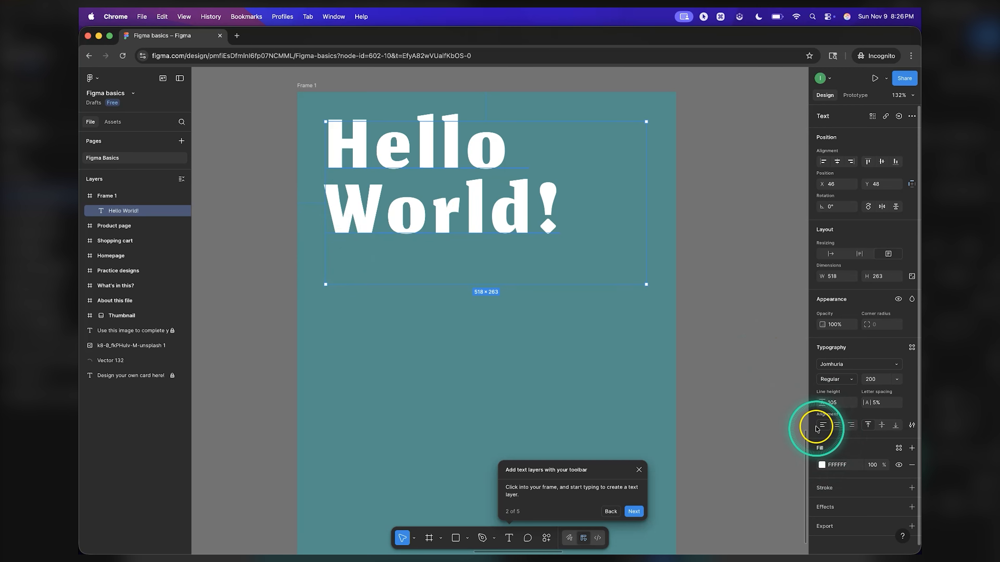
Step: Try centre and right alignment on 'Hello World!', then return it to left alignment
{"action": "left_click", "coordinate": [838, 427]}
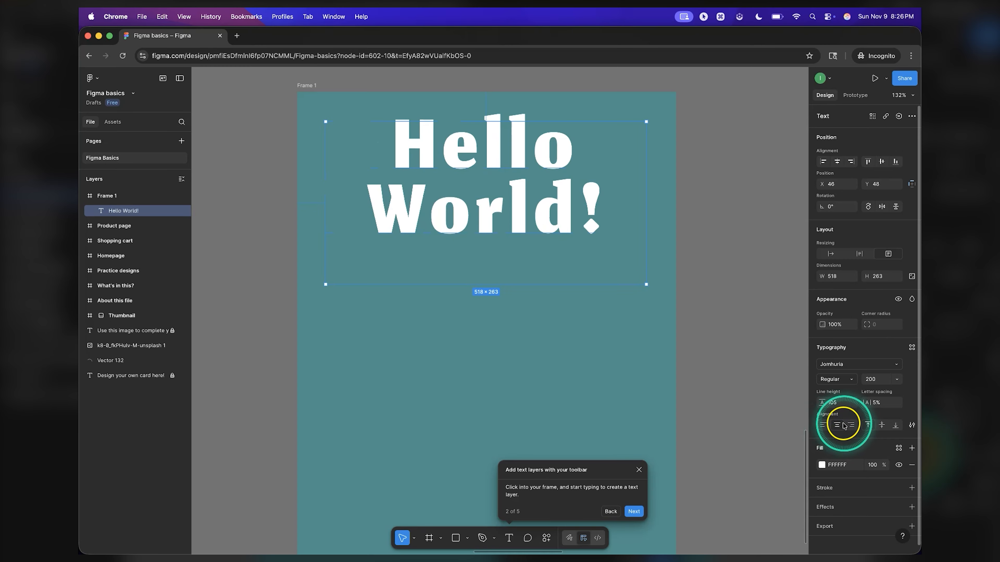
{"action": "left_click", "coordinate": [851, 426]}
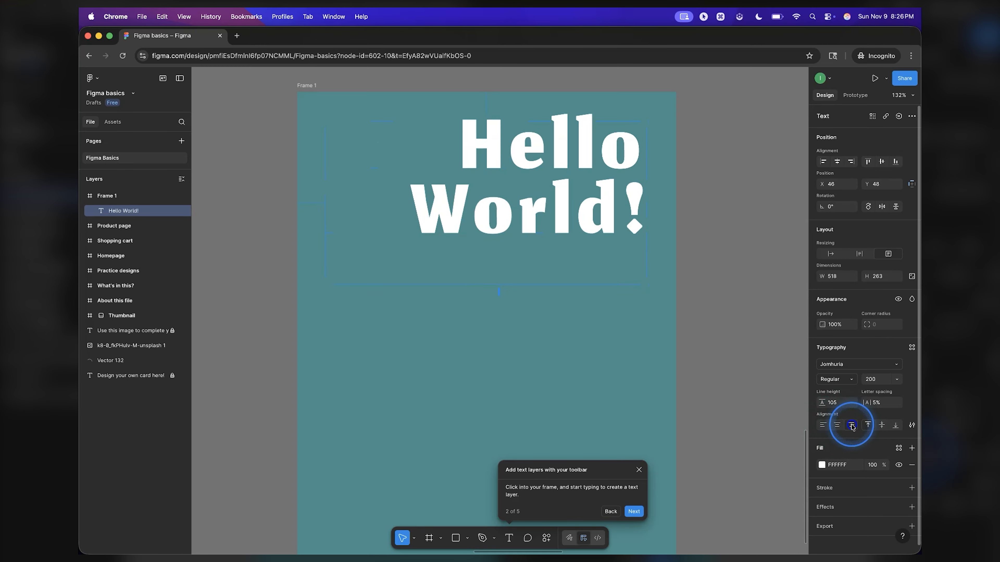
{"action": "left_click", "coordinate": [823, 425]}
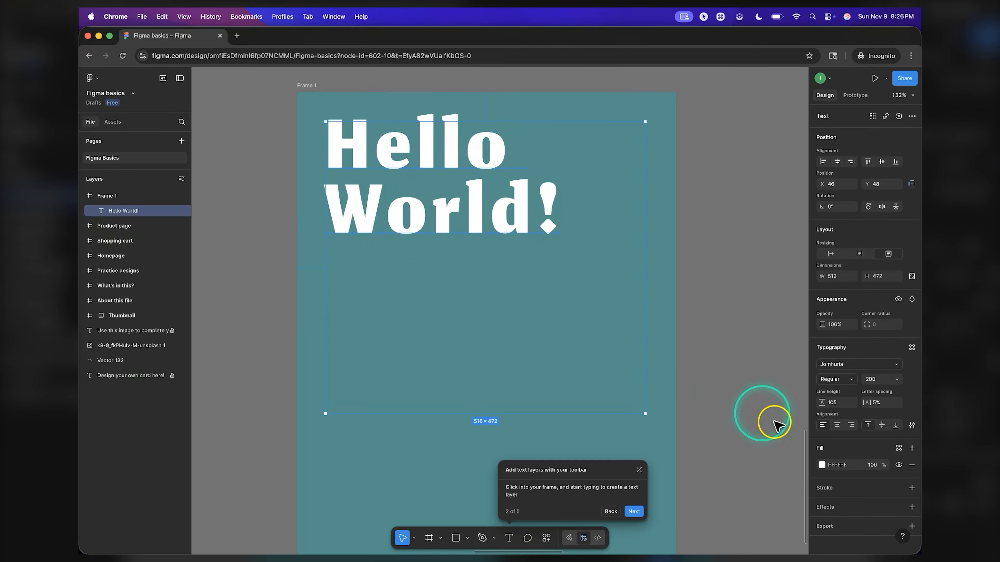
{"action": "left_click", "coordinate": [882, 425]}
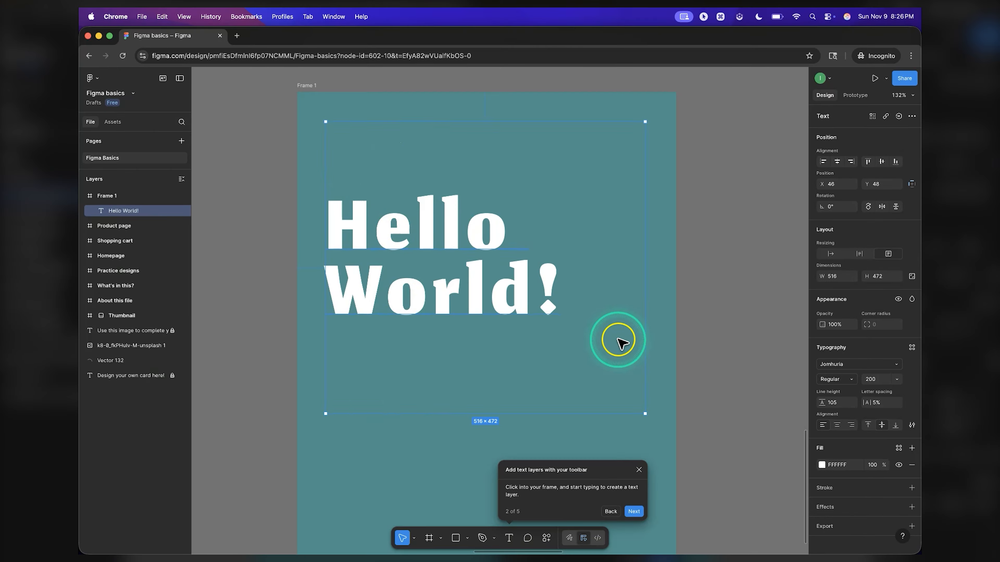
{"action": "left_click", "coordinate": [895, 426]}
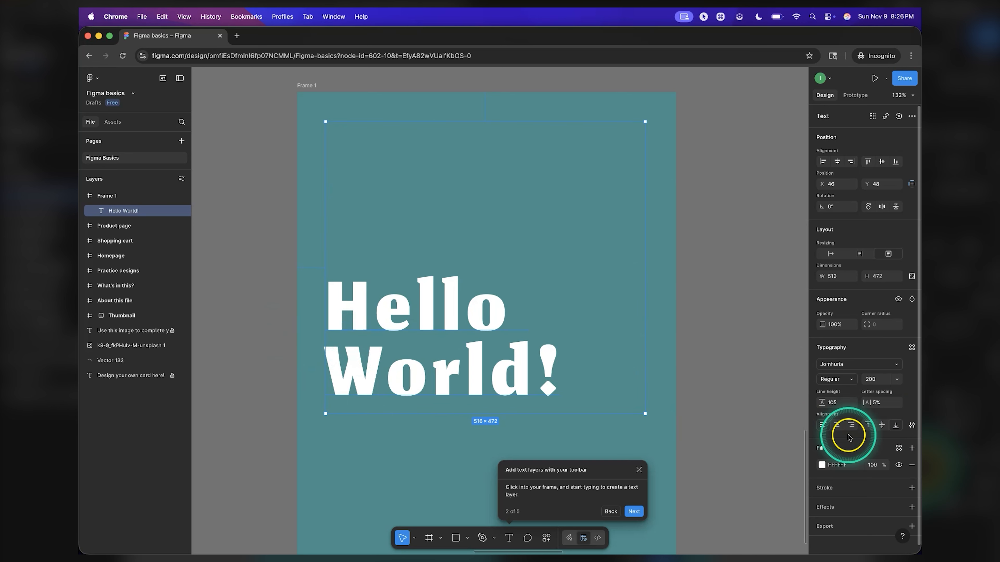
{"action": "left_click", "coordinate": [867, 425]}
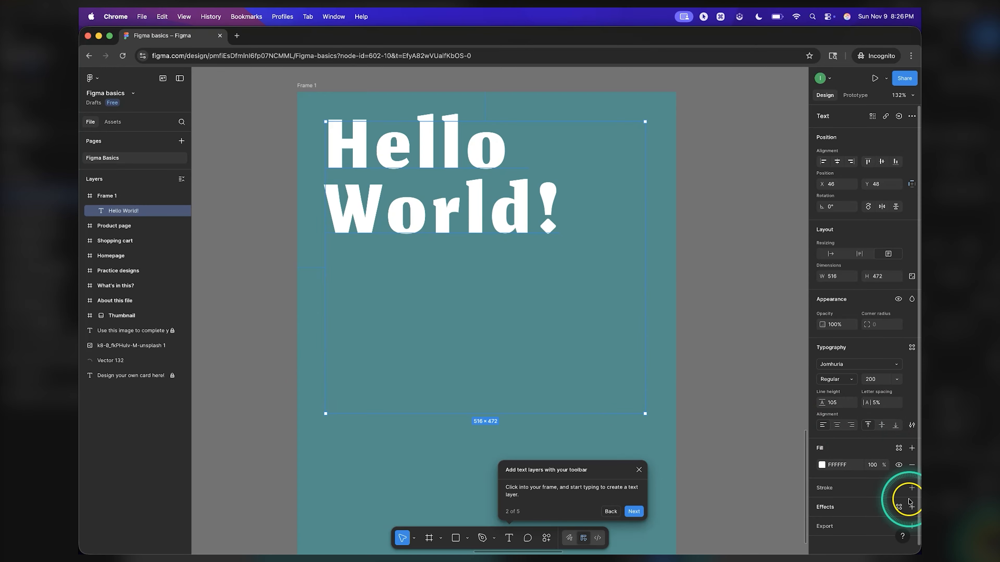
Step: In Type settings, try strikethrough and the uppercase, lowercase and title case options, undoing the decoration
{"action": "left_click", "coordinate": [912, 426]}
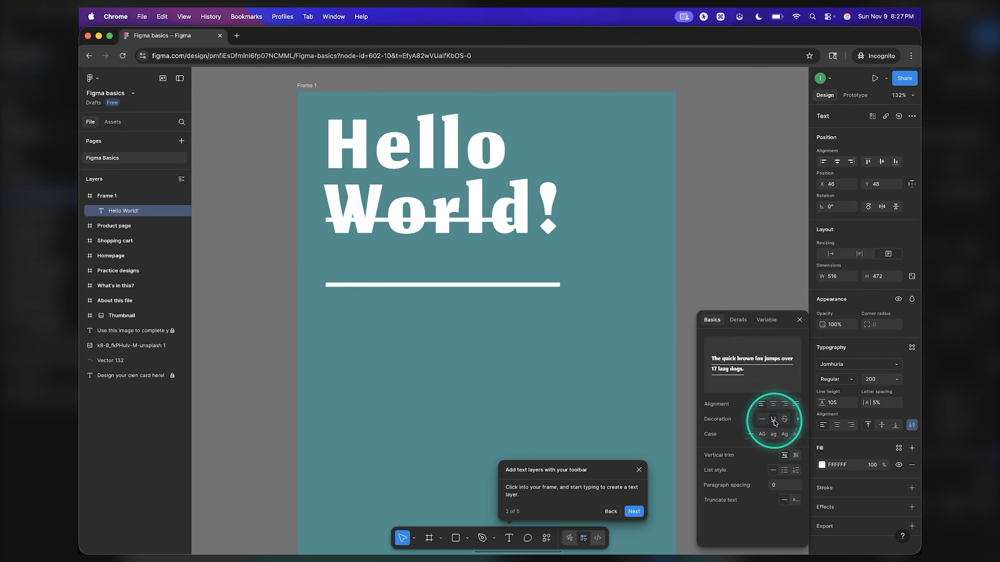
{"action": "left_click", "coordinate": [784, 420]}
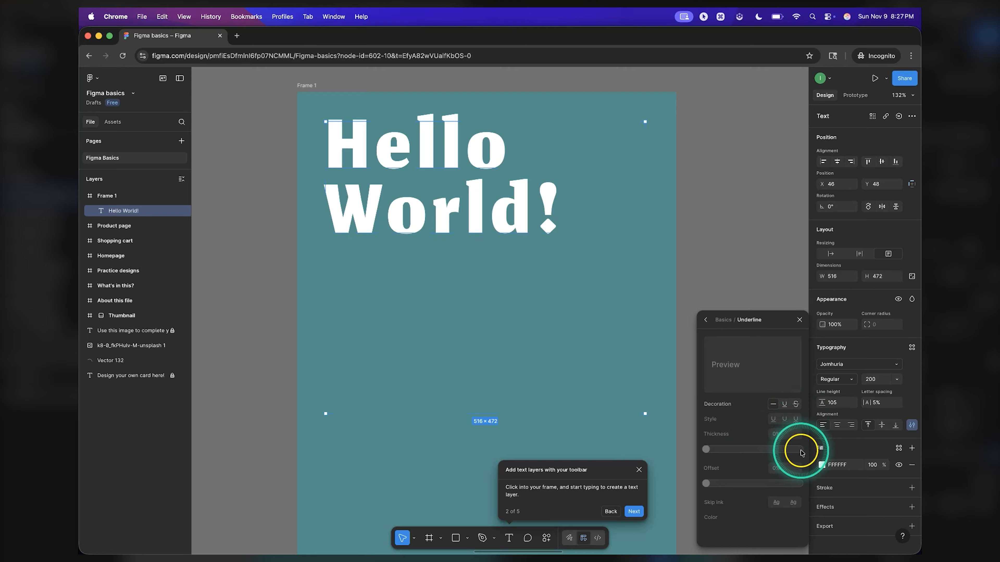
{"action": "left_click", "coordinate": [775, 405]}
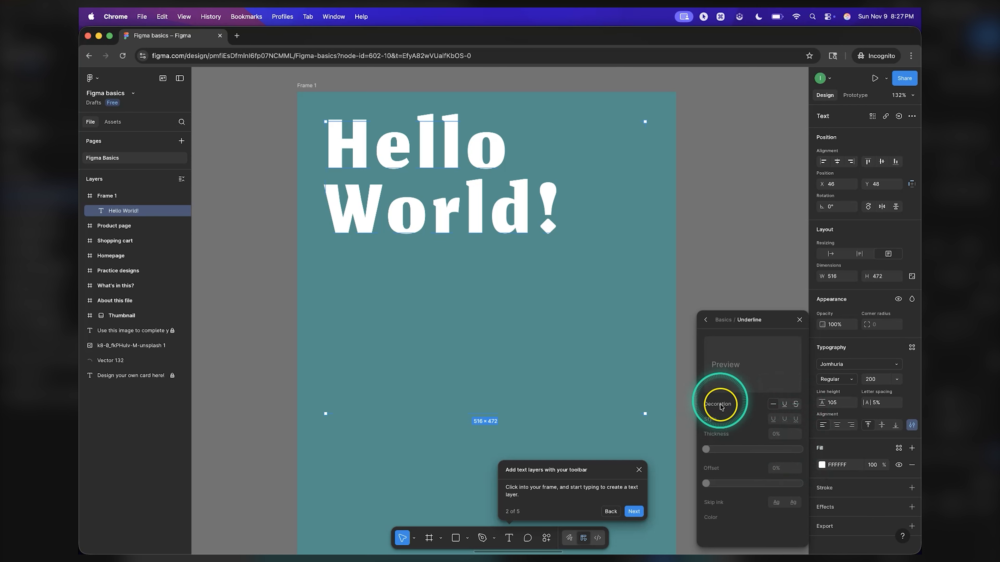
{"action": "left_click", "coordinate": [707, 319]}
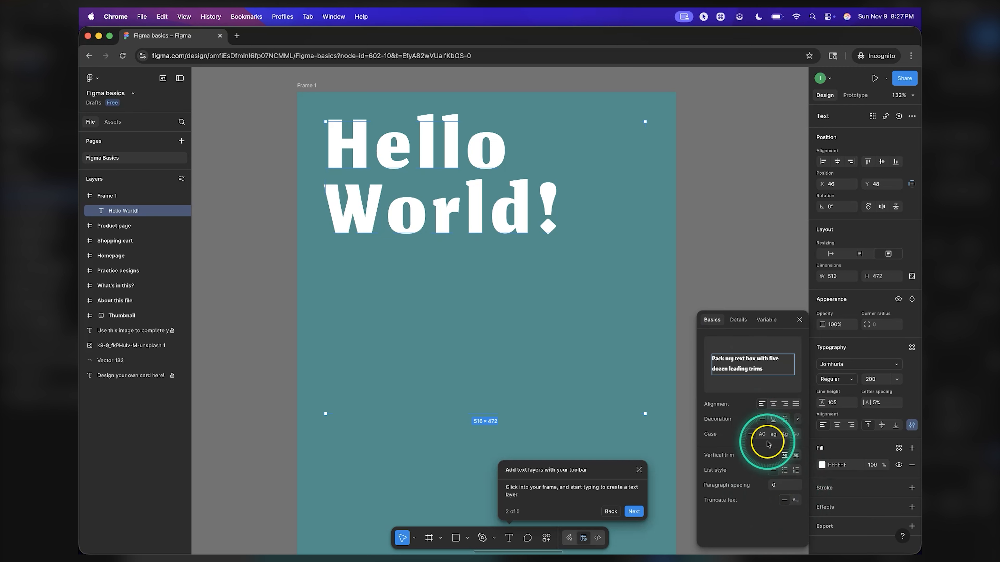
{"action": "left_click", "coordinate": [762, 434]}
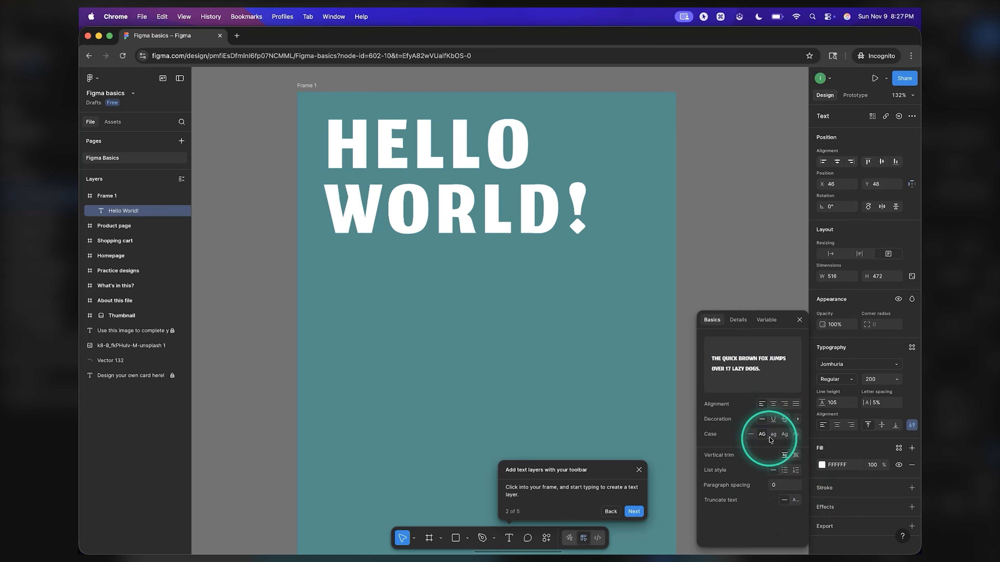
{"action": "left_click", "coordinate": [773, 435]}
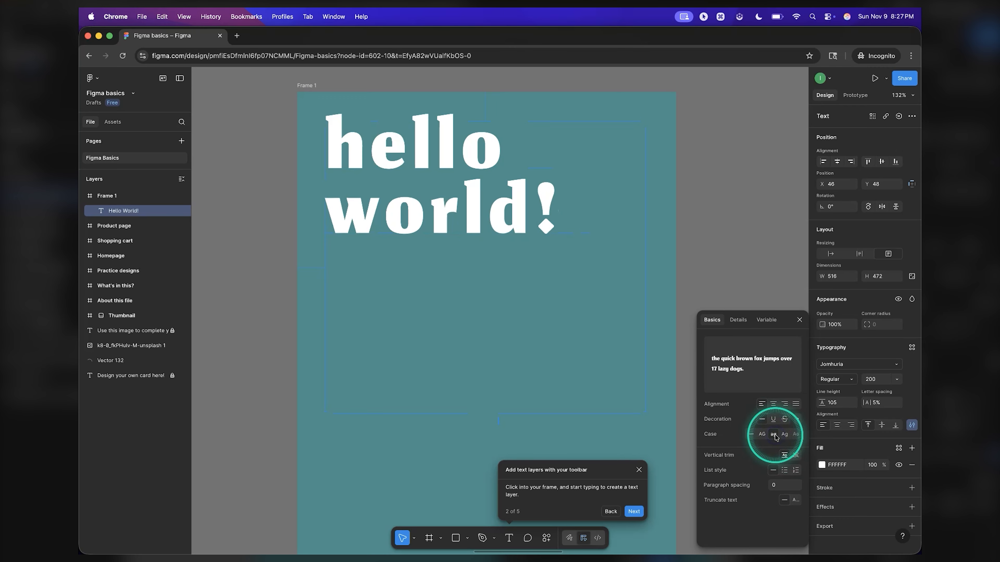
{"action": "left_click", "coordinate": [784, 435]}
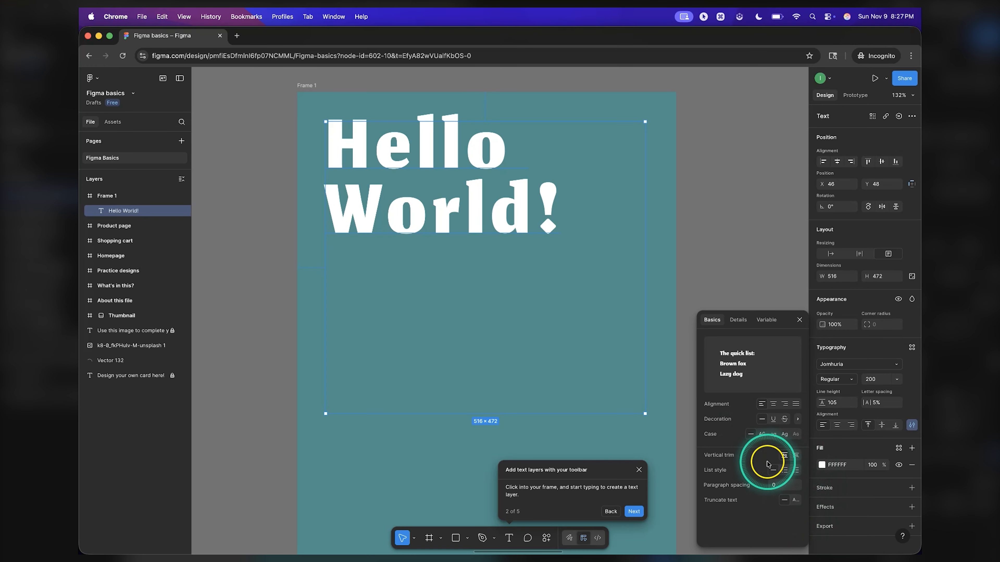
Step: Try bulleted list and truncation options, remove the list formatting, then view the Details settings
{"action": "left_click", "coordinate": [785, 471]}
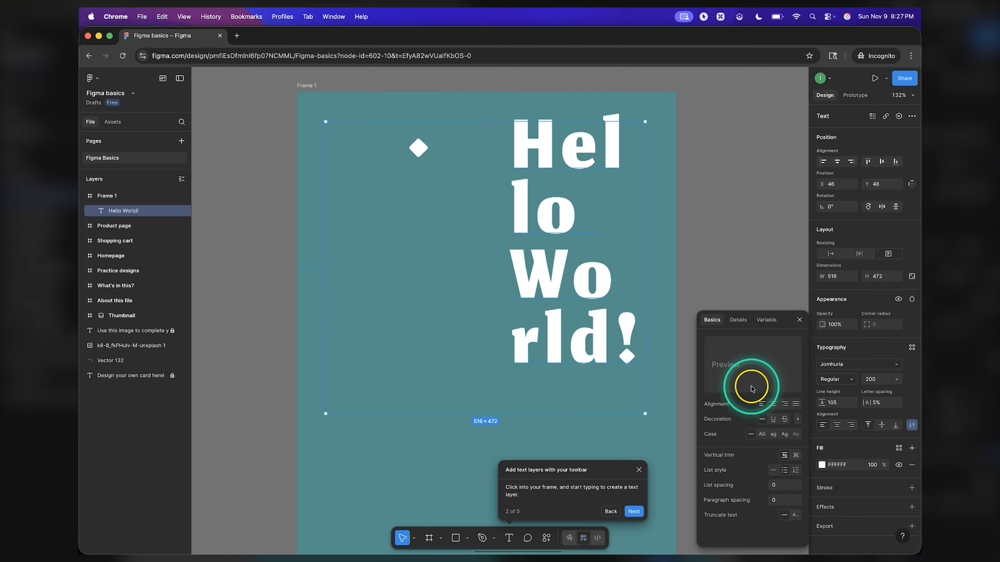
{"action": "left_click", "coordinate": [784, 471]}
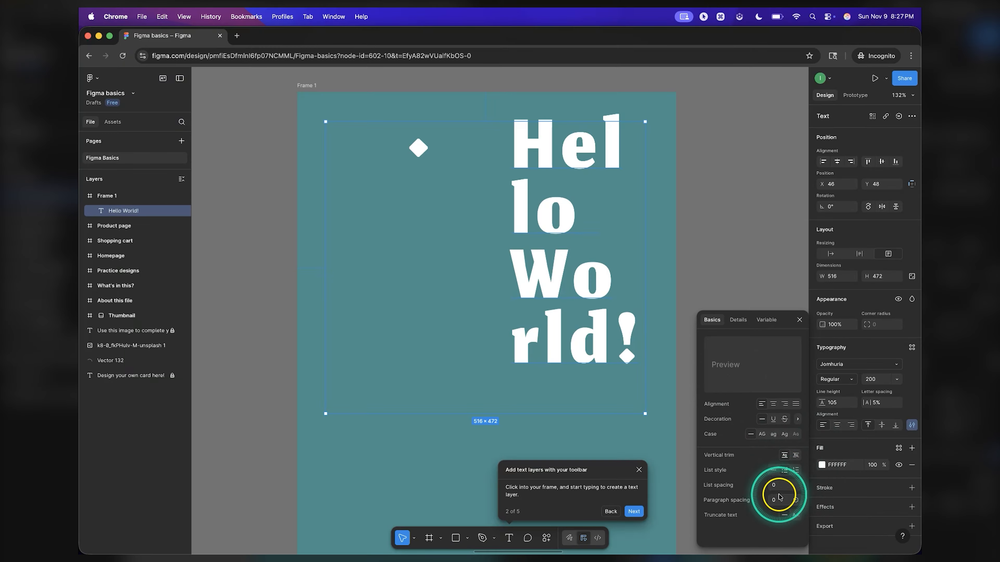
{"action": "left_click", "coordinate": [795, 516]}
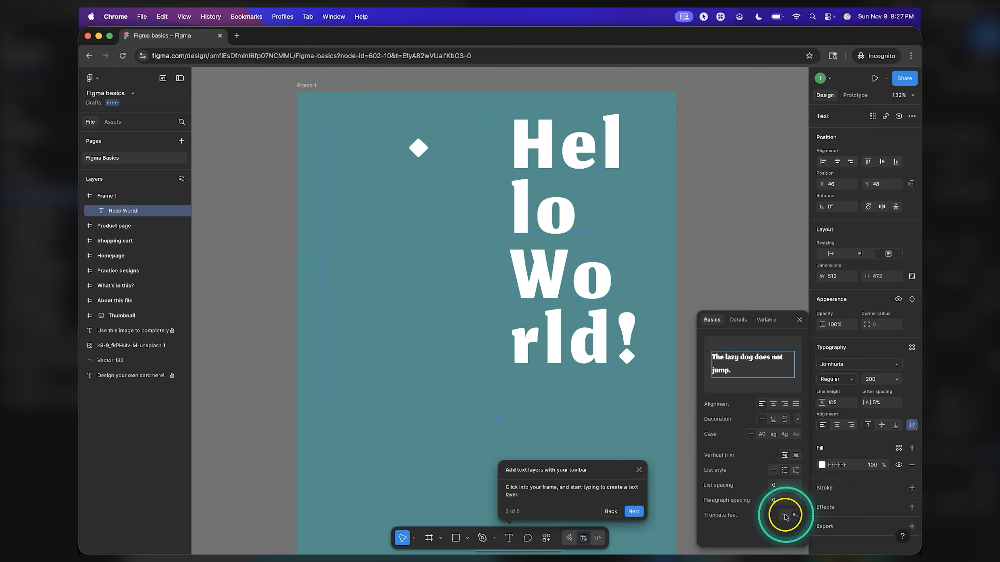
{"action": "left_click", "coordinate": [774, 471]}
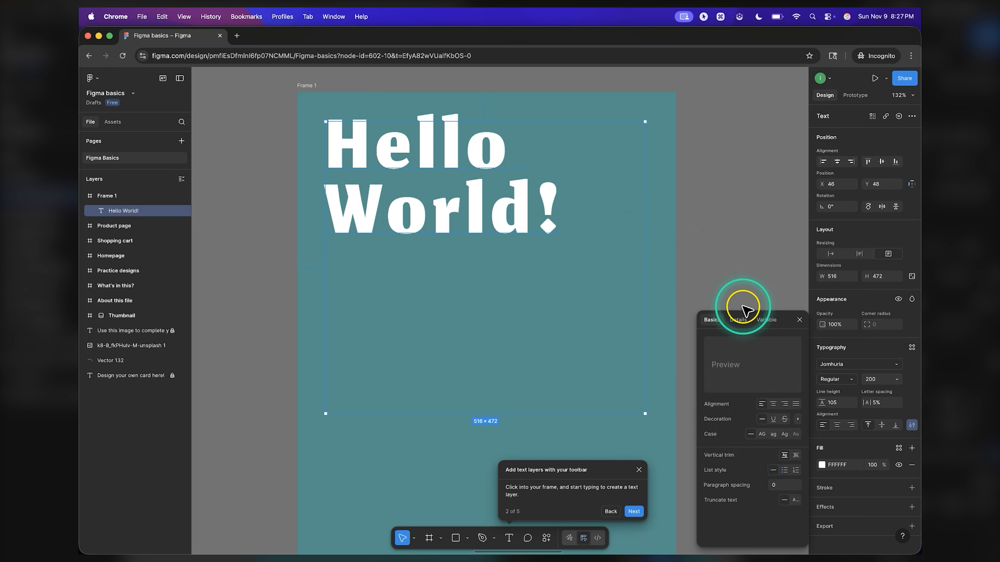
{"action": "left_click", "coordinate": [737, 320]}
Step: Look through the Basics and Variable type settings, then close the Type settings panel
{"action": "left_click", "coordinate": [743, 327]}
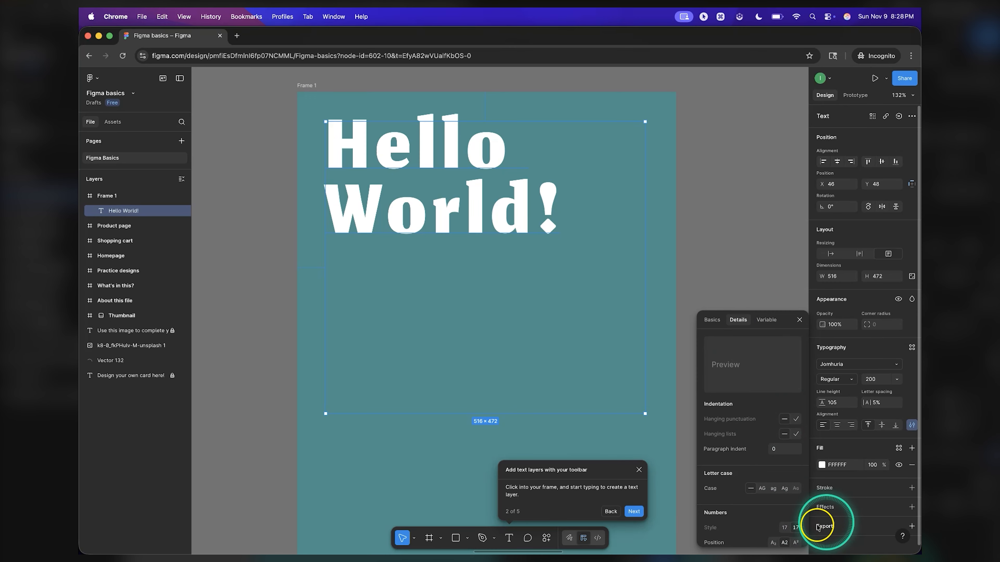
{"action": "scroll", "coordinate": [760, 524], "scroll_direction": "down", "scroll_amount": 3}
{"action": "scroll", "coordinate": [761, 523], "scroll_direction": "up", "scroll_amount": 3}
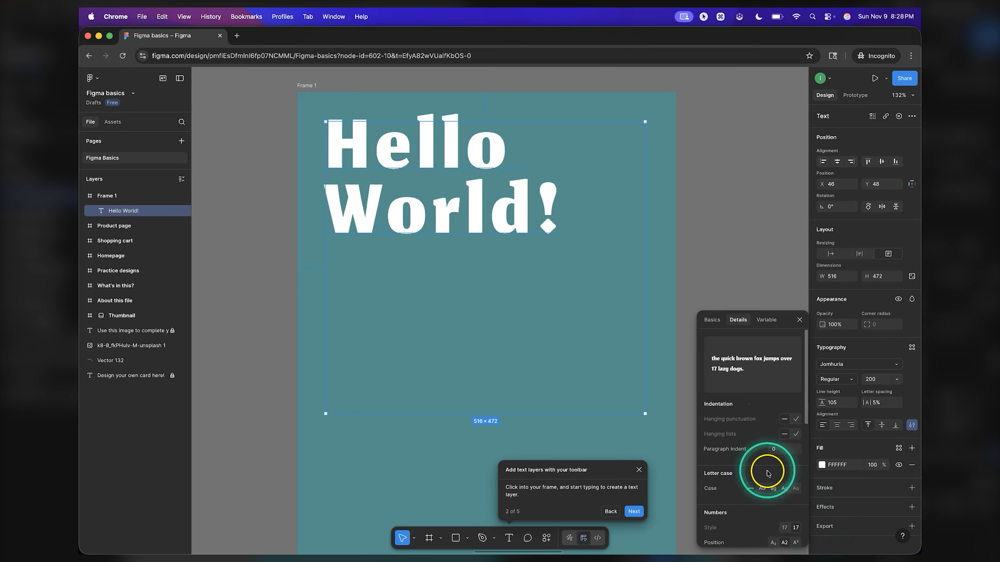
{"action": "left_click", "coordinate": [712, 318]}
{"action": "left_click", "coordinate": [769, 321]}
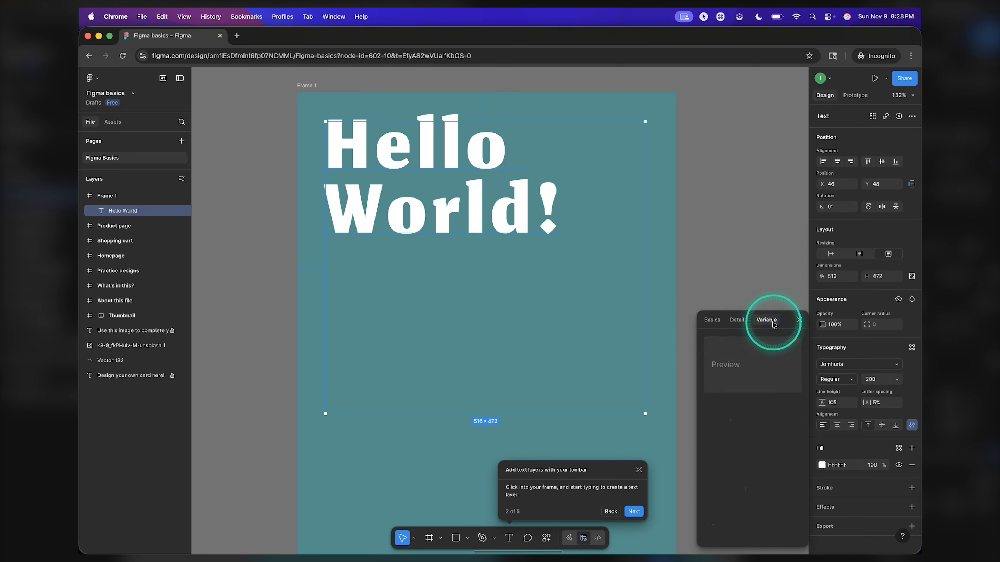
{"action": "left_click", "coordinate": [704, 321]}
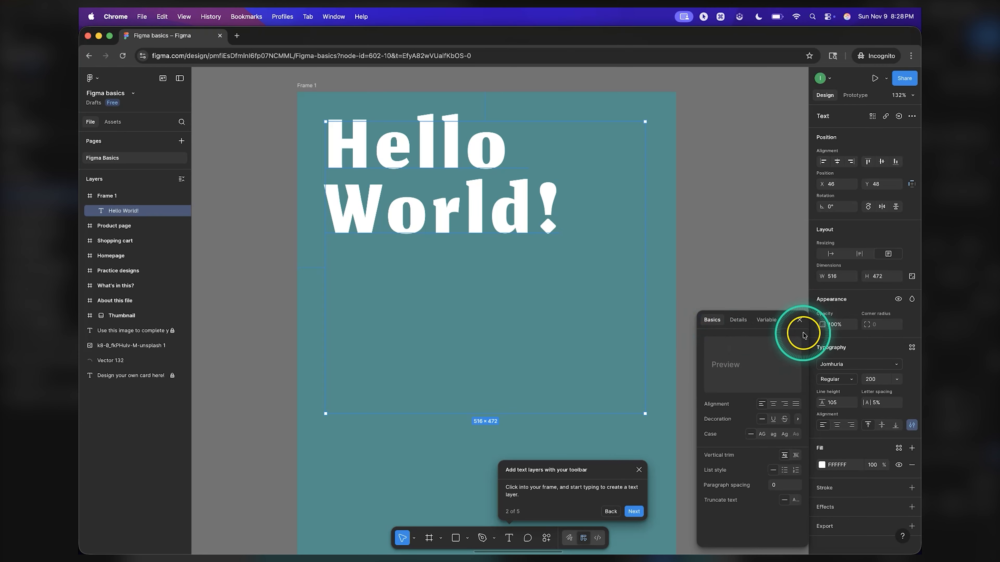
{"action": "left_click", "coordinate": [799, 321]}
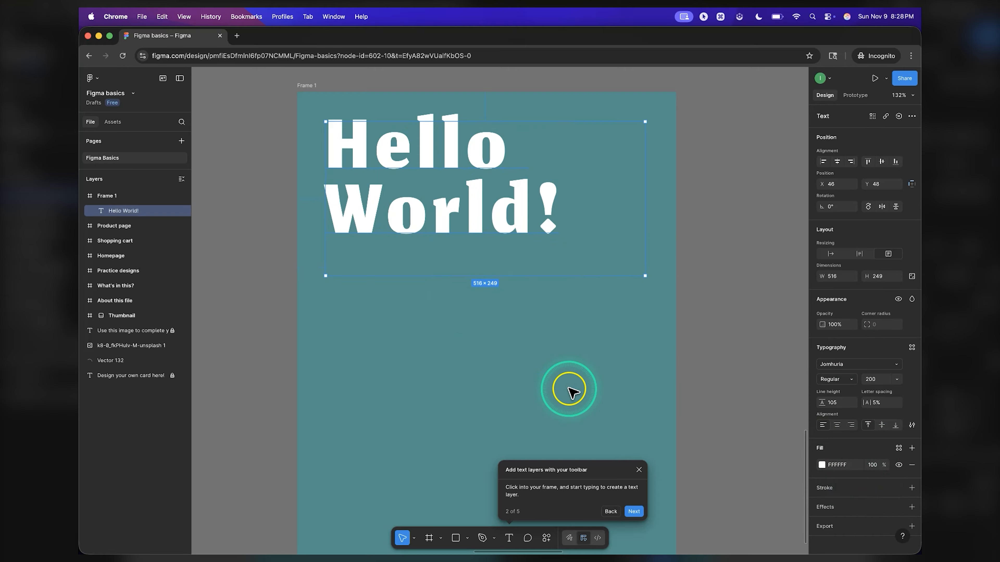
{"action": "left_click", "coordinate": [821, 465]}
{"action": "left_click_drag", "start_coordinate": [730, 431], "coordinate": [606, 335]}
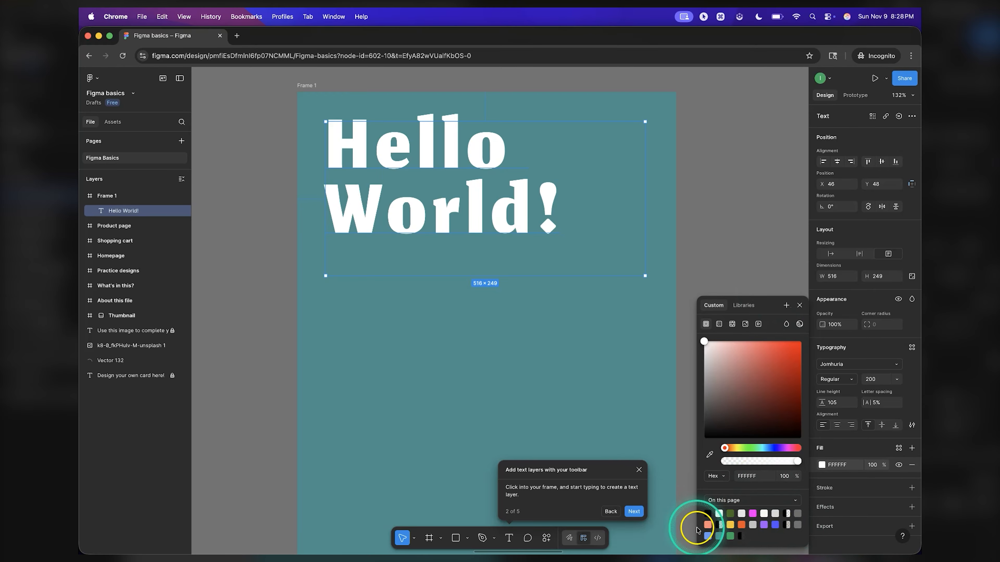
{"action": "left_click", "coordinate": [752, 500]}
{"action": "left_click", "coordinate": [752, 501]}
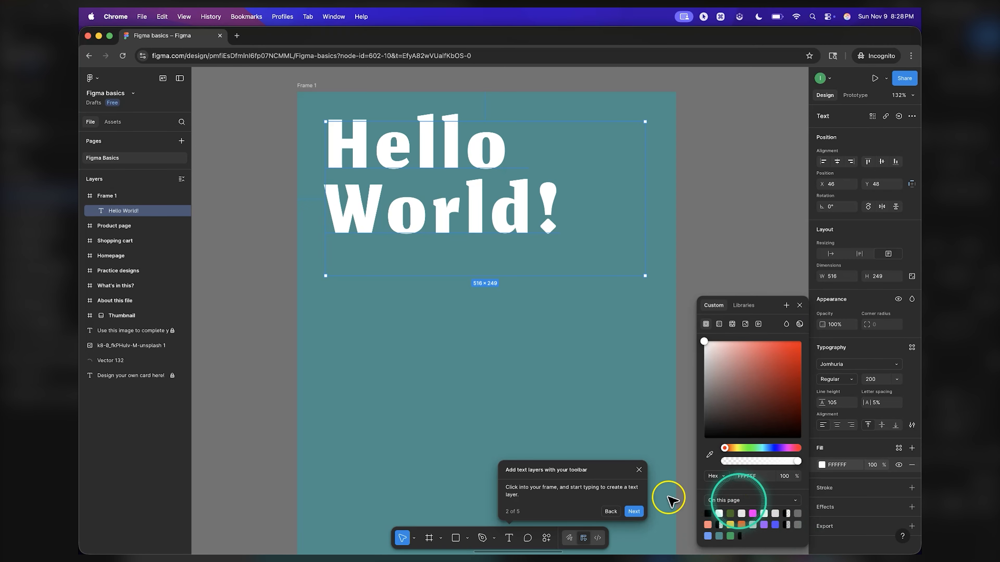
{"action": "scroll", "coordinate": [655, 263], "scroll_direction": "down", "scroll_amount": 10}
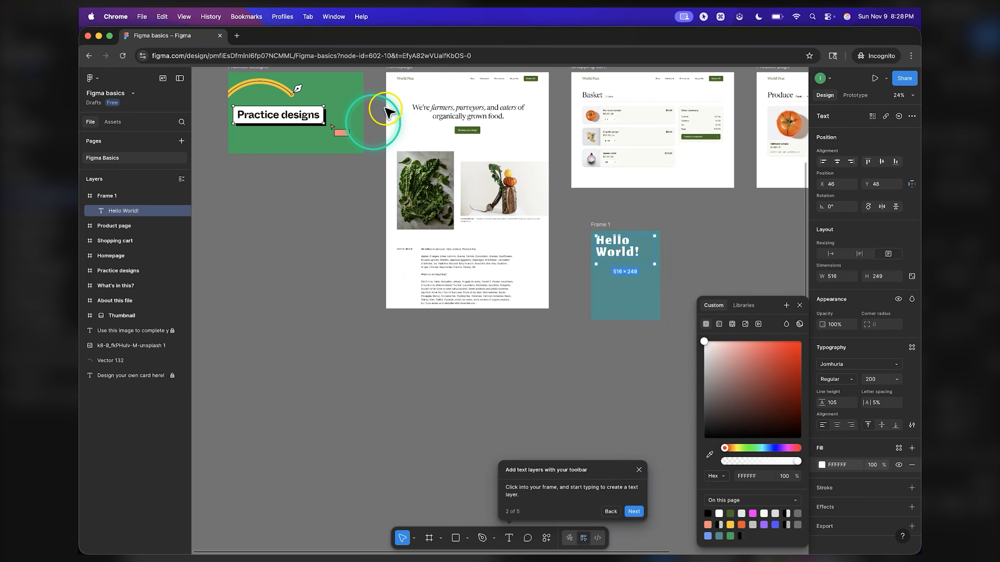
{"action": "scroll", "coordinate": [537, 261], "scroll_direction": "up", "scroll_amount": 8}
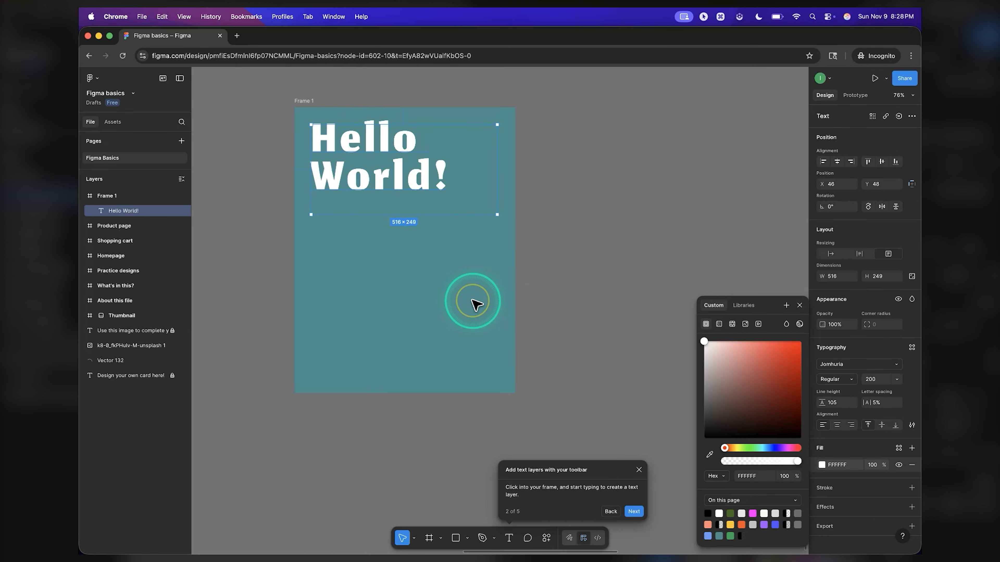
{"action": "scroll", "coordinate": [471, 299], "scroll_direction": "up", "scroll_amount": 3}
{"action": "scroll", "coordinate": [472, 301], "scroll_direction": "down", "scroll_amount": 3}
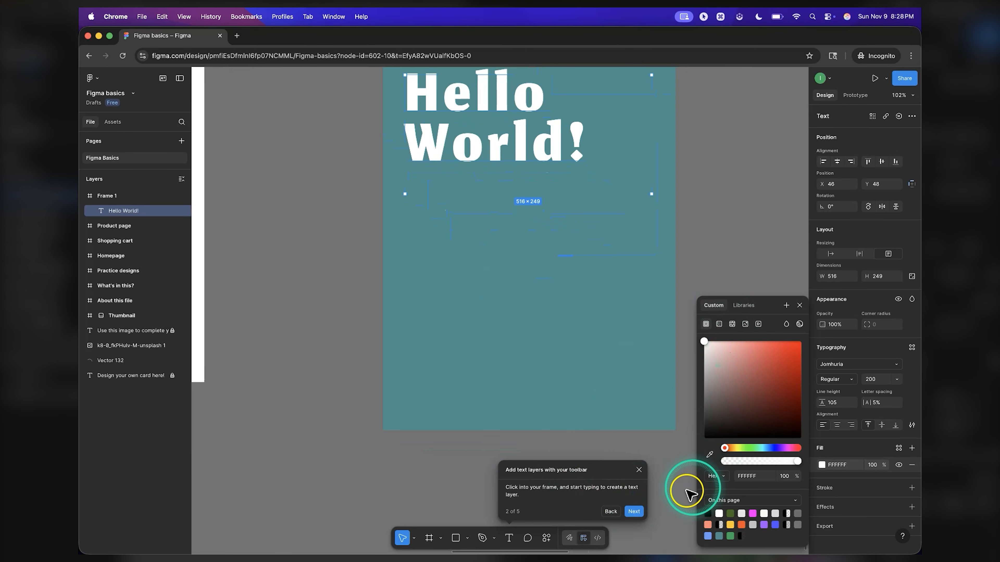
Step: Advance the onboarding tour through steps 3–5, finish it, and dismiss the 'You're all set' message
{"action": "left_click", "coordinate": [634, 512]}
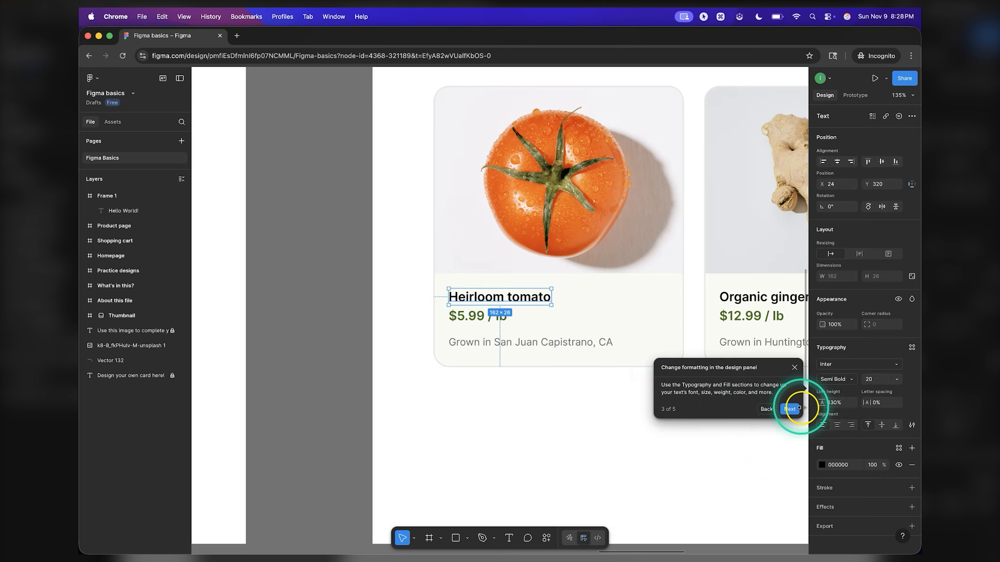
{"action": "left_click", "coordinate": [790, 411]}
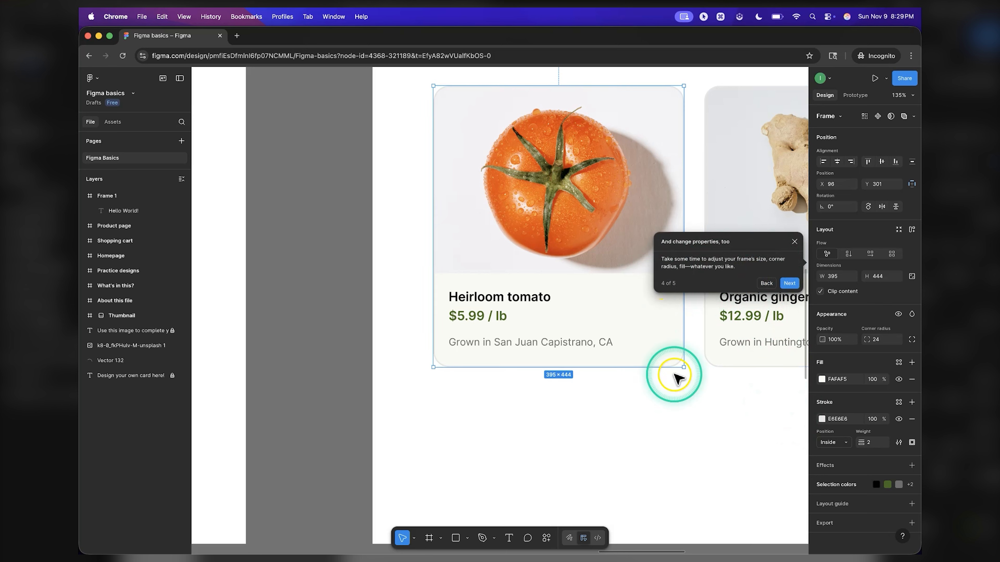
{"action": "left_click", "coordinate": [788, 283]}
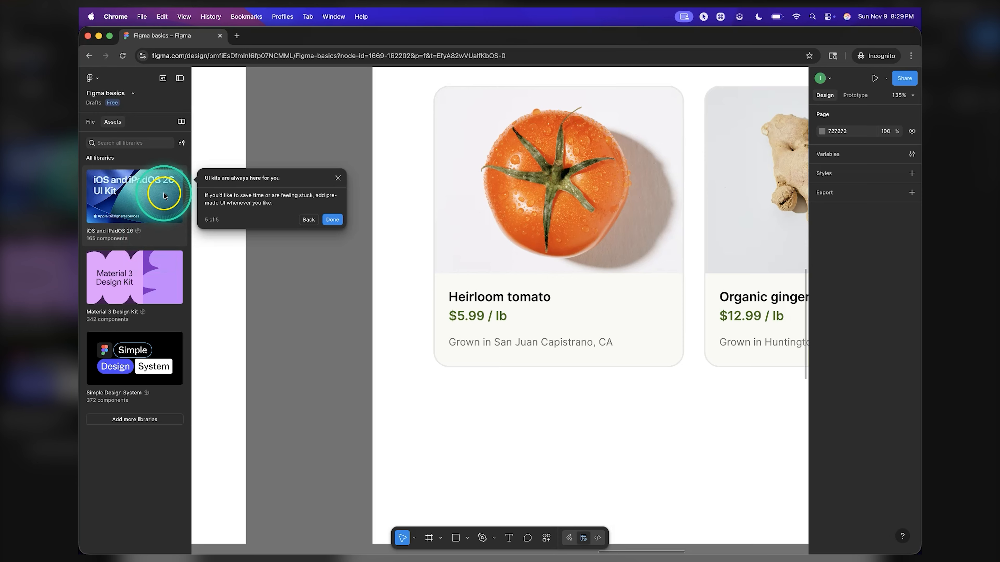
{"action": "left_click", "coordinate": [332, 220]}
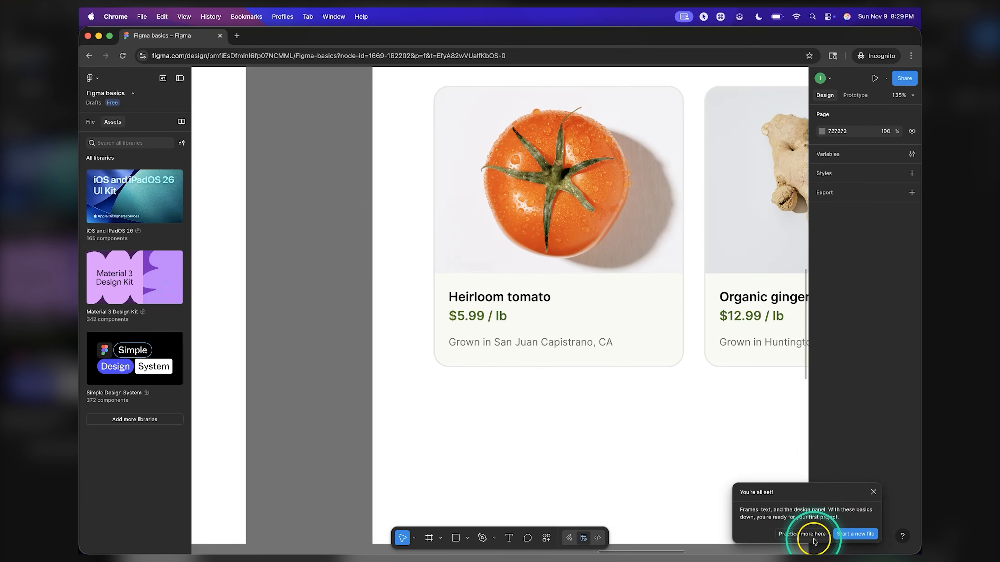
{"action": "left_click", "coordinate": [812, 536]}
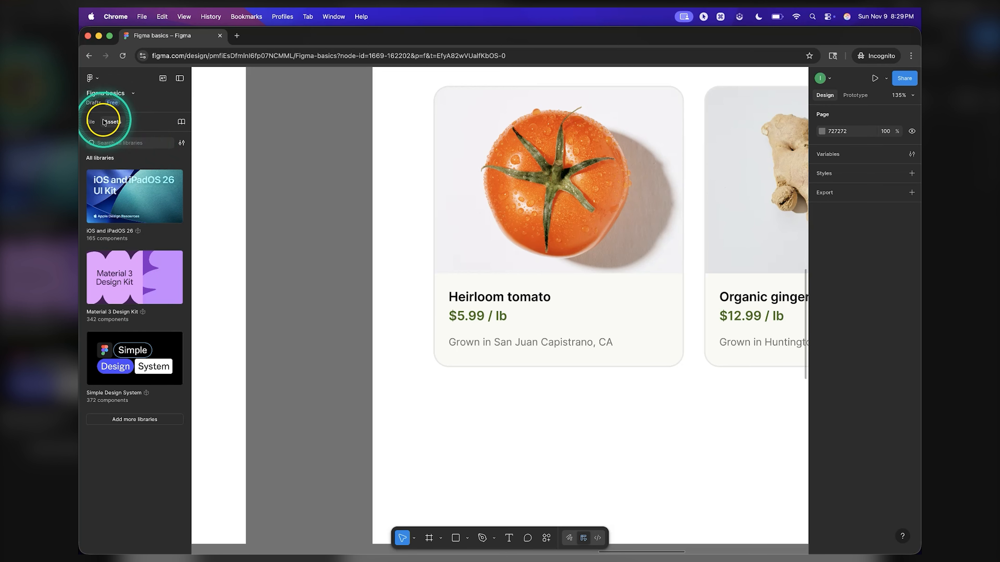
Step: Switch the left panel back to pages and layers, navigate to the teal Frame 1, and select it
{"action": "left_click", "coordinate": [91, 122]}
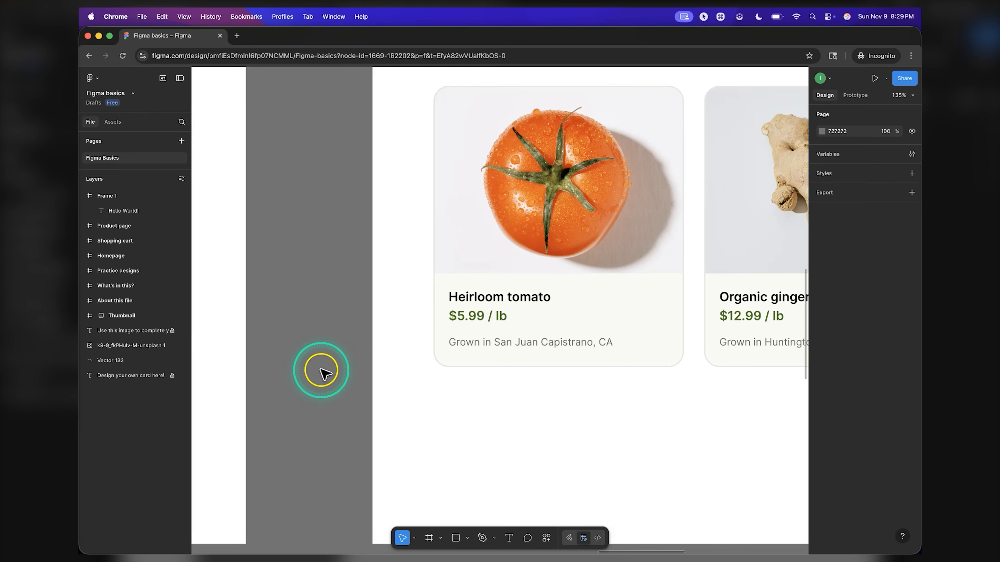
{"action": "scroll", "coordinate": [286, 333], "scroll_direction": "down", "scroll_amount": 6}
{"action": "scroll", "coordinate": [284, 332], "scroll_direction": "down", "scroll_amount": 5}
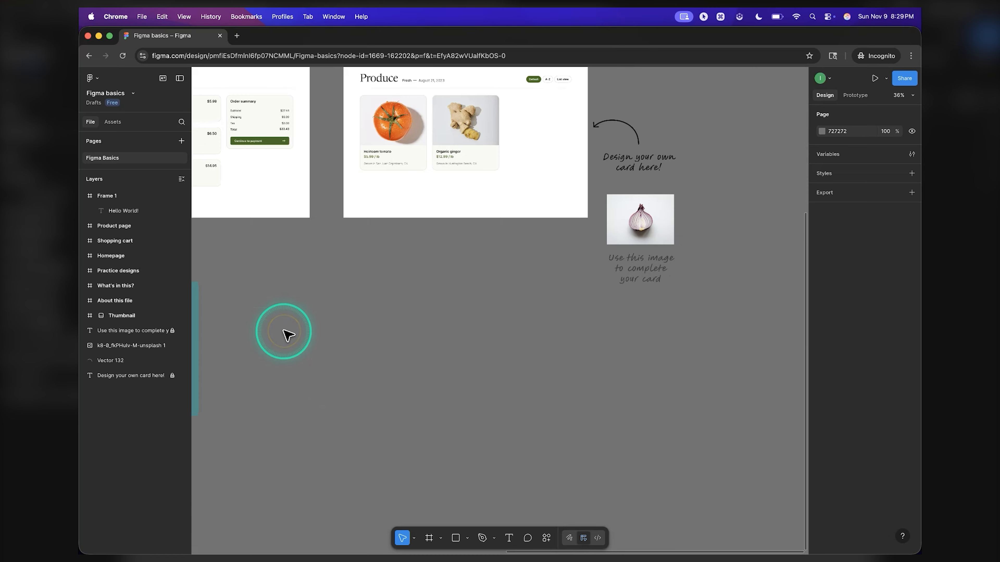
{"action": "scroll", "coordinate": [285, 331], "scroll_direction": "left", "scroll_amount": 6}
{"action": "scroll", "coordinate": [285, 331], "scroll_direction": "down", "scroll_amount": 5}
{"action": "scroll", "coordinate": [284, 331], "scroll_direction": "up", "scroll_amount": 2}
{"action": "scroll", "coordinate": [284, 332], "scroll_direction": "right", "scroll_amount": 2}
{"action": "scroll", "coordinate": [295, 331], "scroll_direction": "up", "scroll_amount": 2}
{"action": "scroll", "coordinate": [295, 331], "scroll_direction": "left", "scroll_amount": 2}
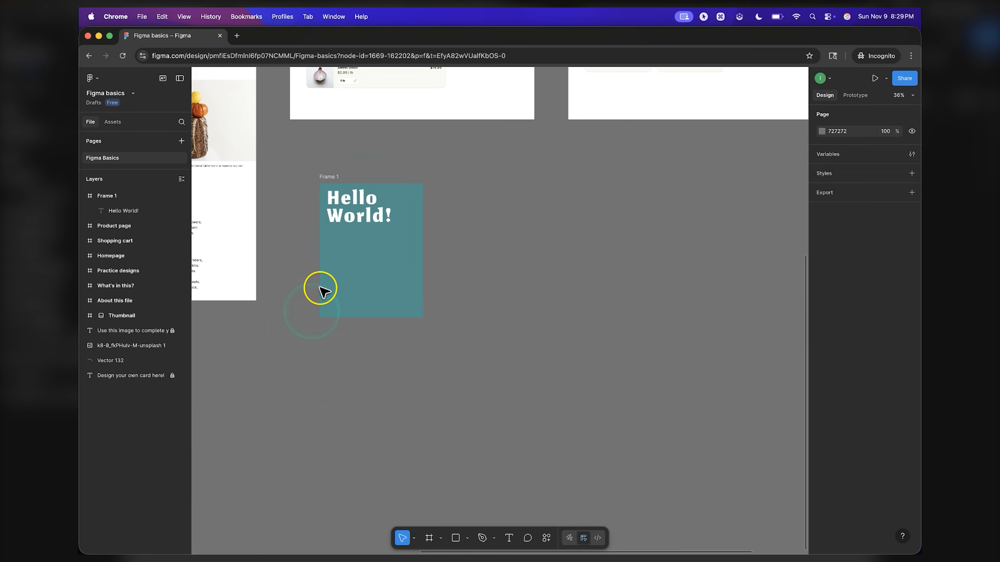
{"action": "scroll", "coordinate": [364, 219], "scroll_direction": "up", "scroll_amount": 6}
{"action": "scroll", "coordinate": [365, 219], "scroll_direction": "left", "scroll_amount": 2}
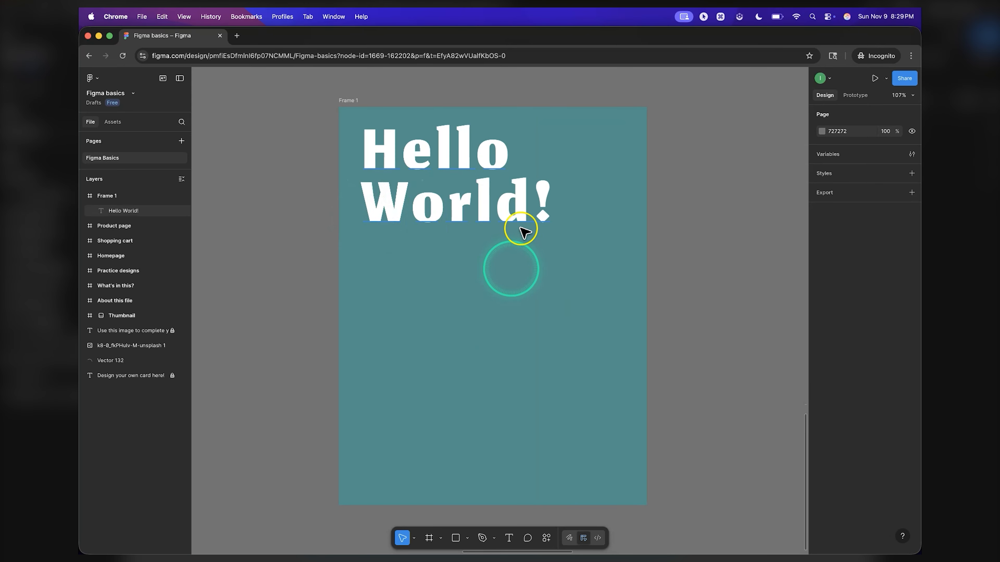
{"action": "left_click", "coordinate": [356, 107]}
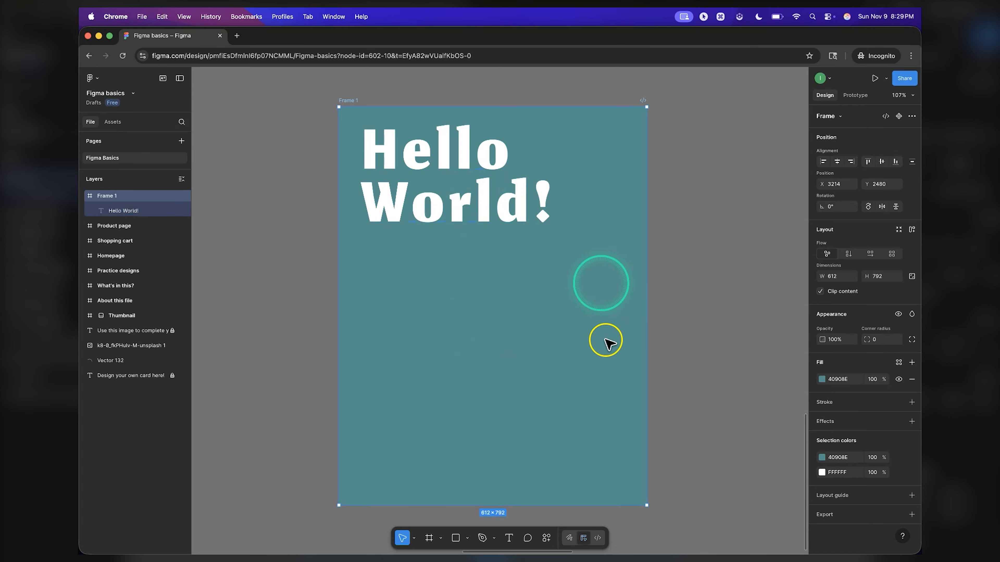
{"action": "scroll", "coordinate": [465, 384], "scroll_direction": "down", "scroll_amount": 3}
{"action": "scroll", "coordinate": [465, 382], "scroll_direction": "up", "scroll_amount": 1}
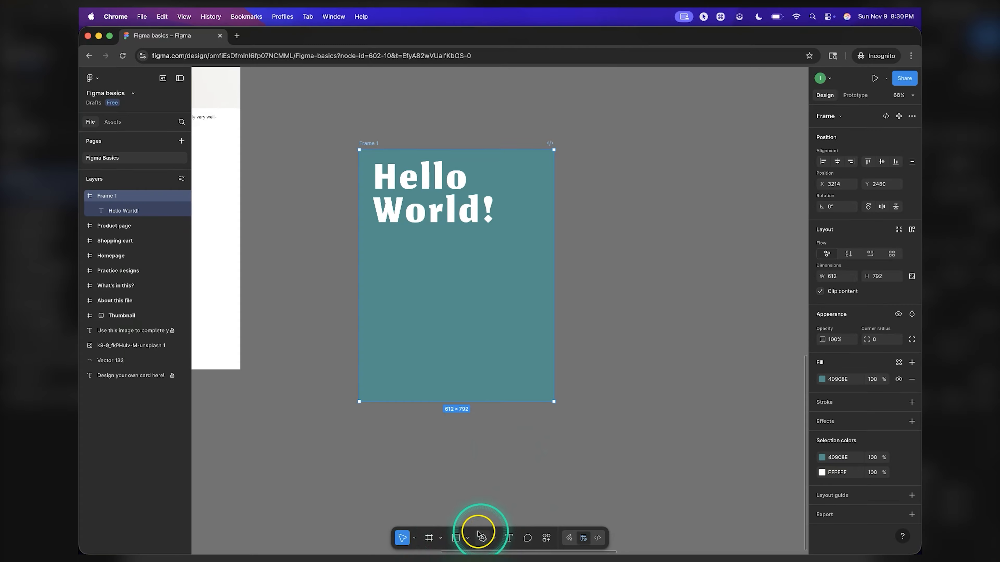
Step: Pick the Rectangle tool and list the other shape types in its dropdown
{"action": "left_click", "coordinate": [430, 539]}
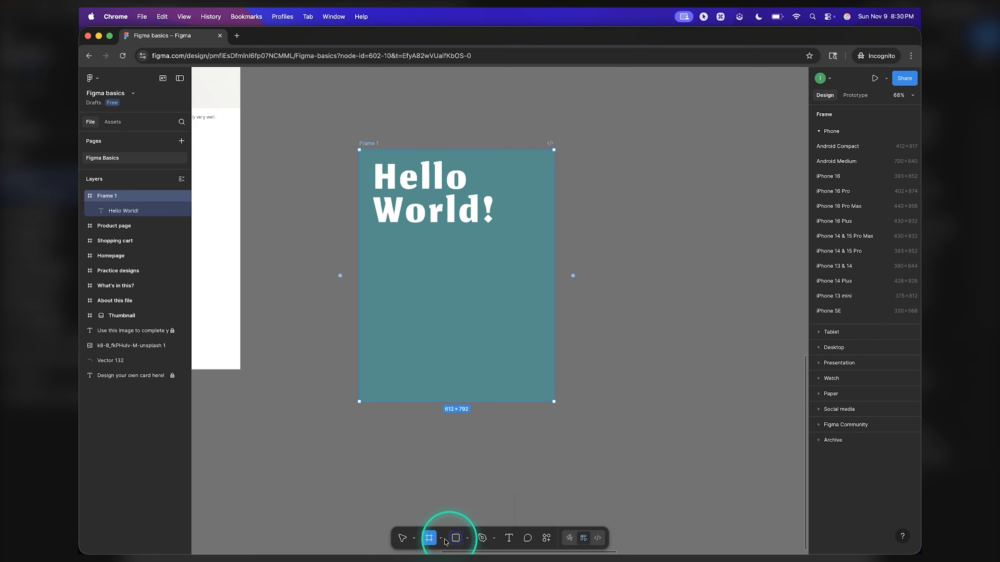
{"action": "left_click", "coordinate": [460, 538]}
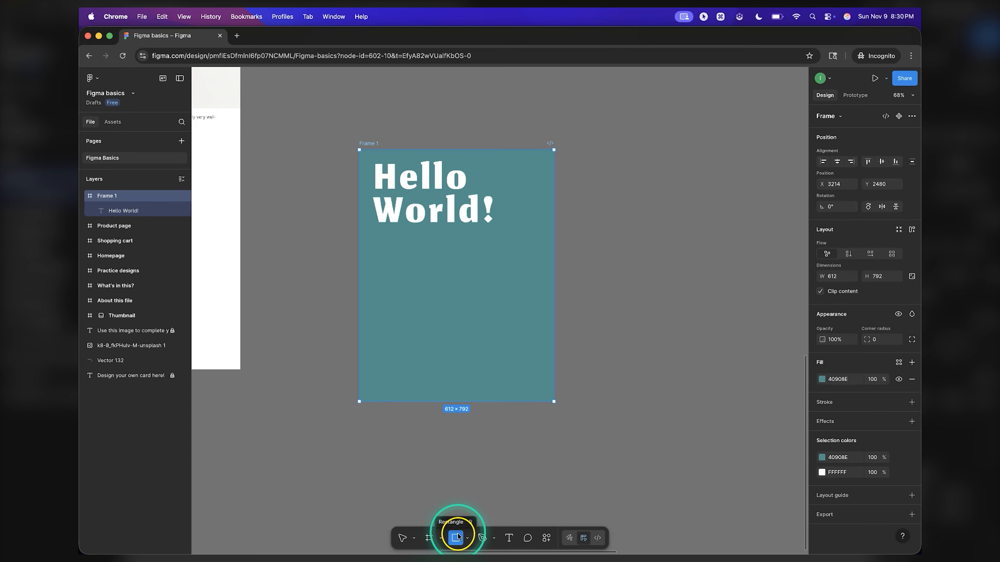
{"action": "left_click", "coordinate": [468, 540]}
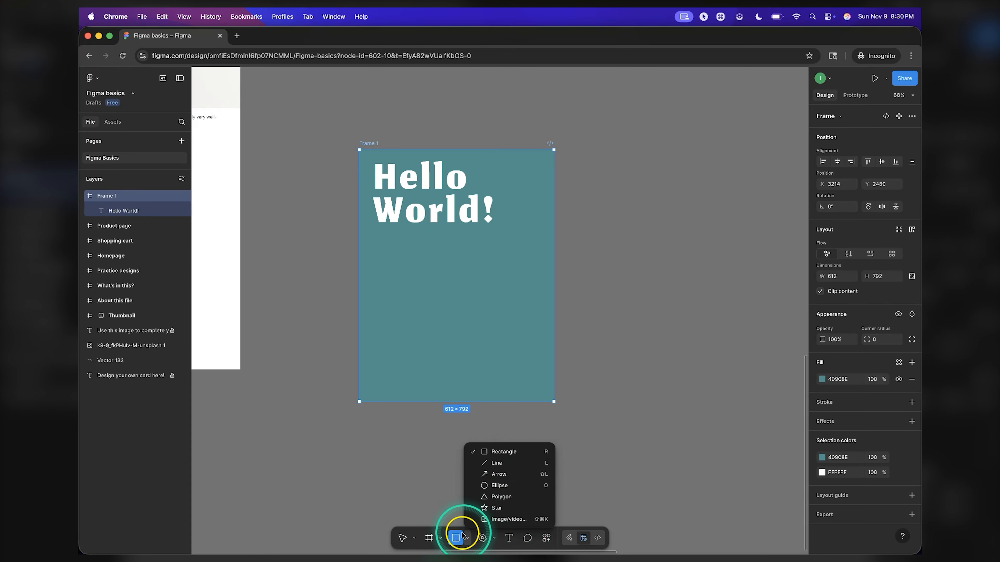
Step: Draw a grey D9D9D9 315 × 315 square in Frame 1 and move it to X 470, Y 419
{"action": "left_click", "coordinate": [456, 538]}
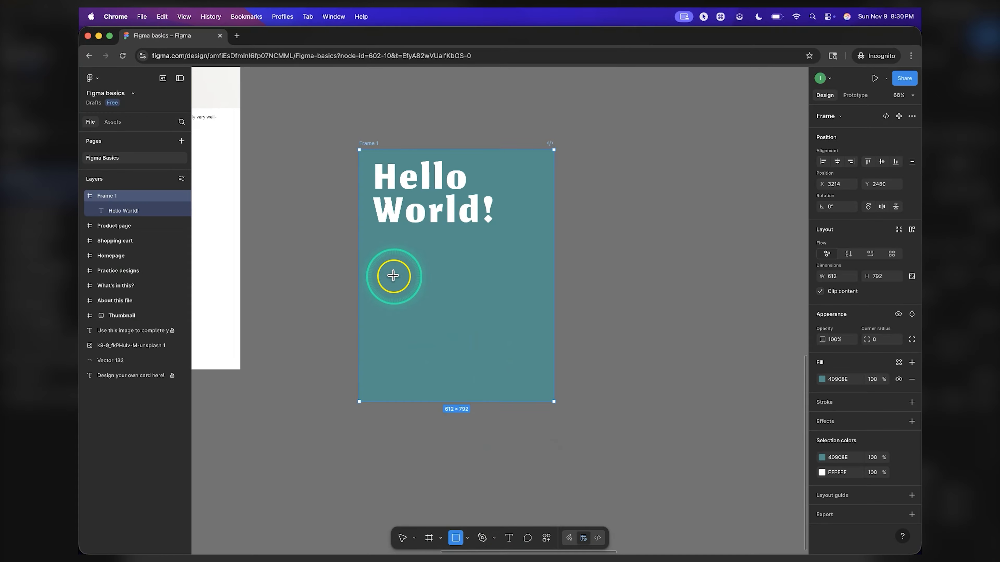
{"action": "mouse_move", "coordinate": [394, 277]}
{"action": "left_mouse_down"}
{"action": "mouse_move", "coordinate": [494, 350]}
{"action": "mouse_move", "coordinate": [460, 363]}
{"action": "mouse_move", "coordinate": [508, 310]}
{"action": "mouse_move", "coordinate": [466, 349]}
{"action": "mouse_move", "coordinate": [494, 329]}
{"action": "mouse_move", "coordinate": [449, 351]}
{"action": "mouse_move", "coordinate": [489, 353]}
{"action": "left_mouse_up"}
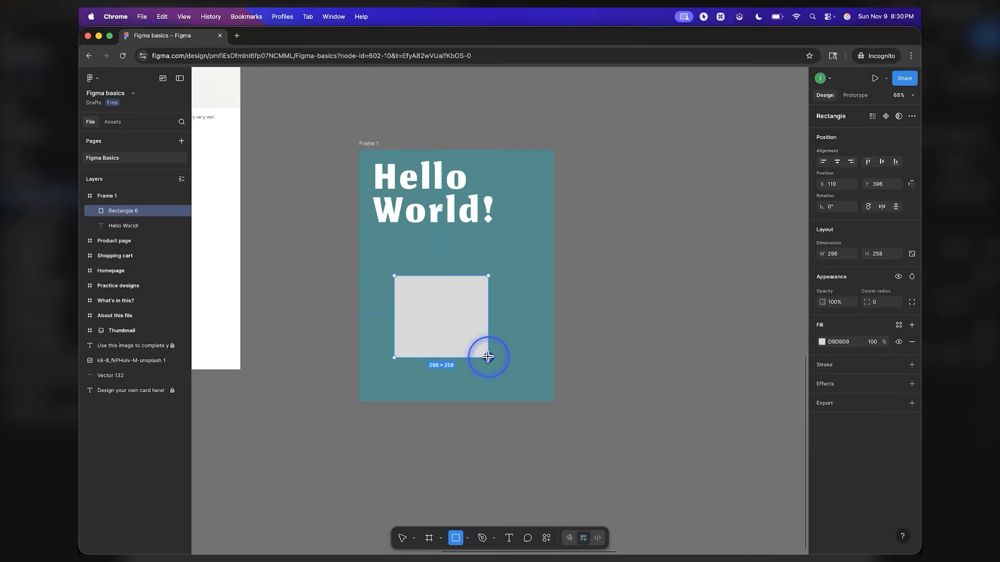
{"action": "left_click_drag", "start_coordinate": [486, 355], "coordinate": [489, 357]}
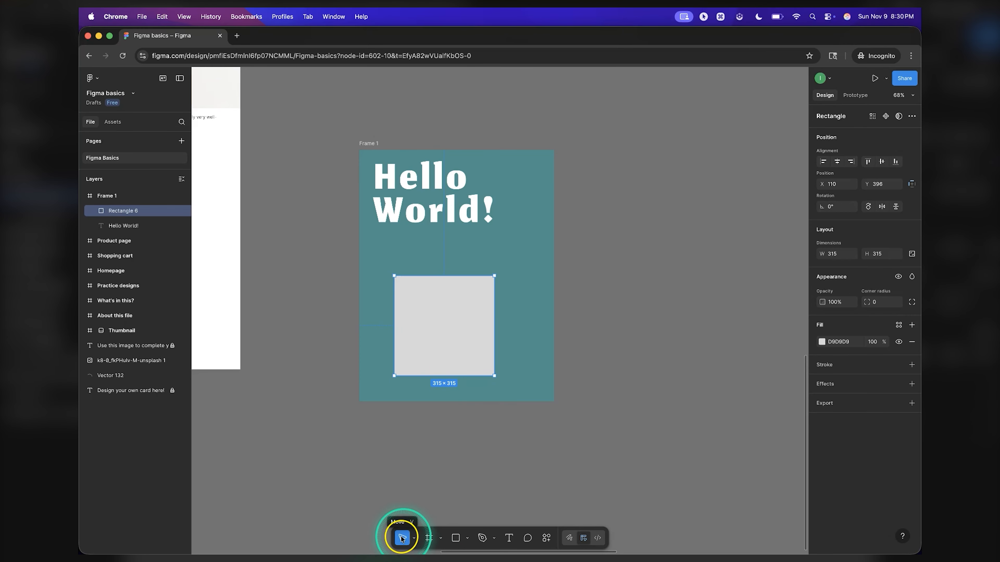
{"action": "left_click_drag", "start_coordinate": [445, 341], "coordinate": [538, 325]}
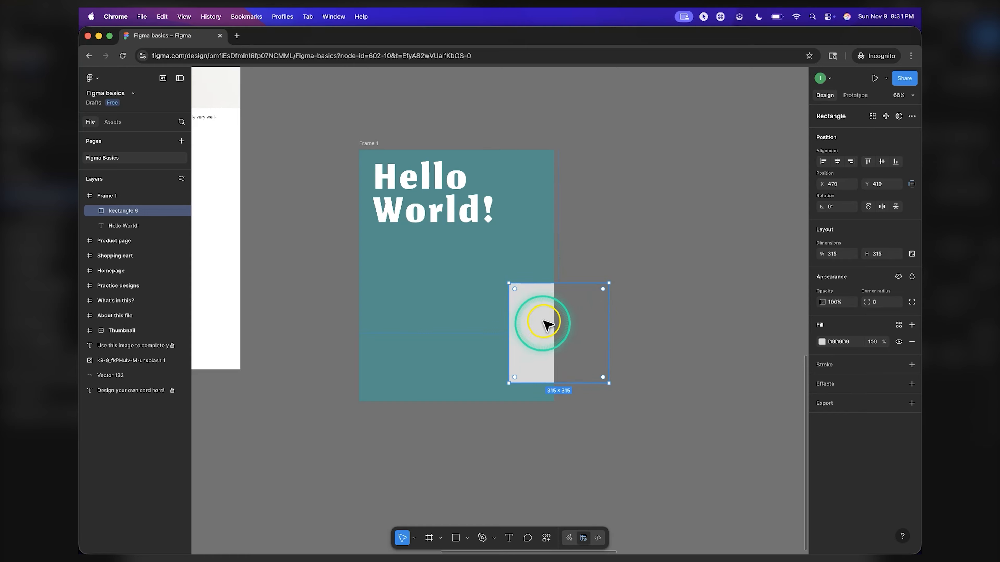
{"action": "left_click", "coordinate": [371, 145]}
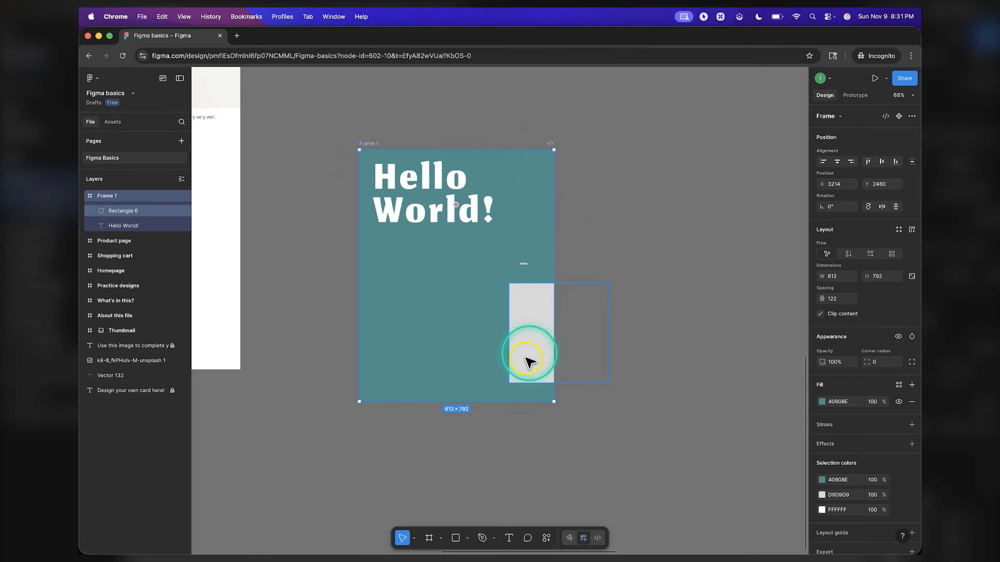
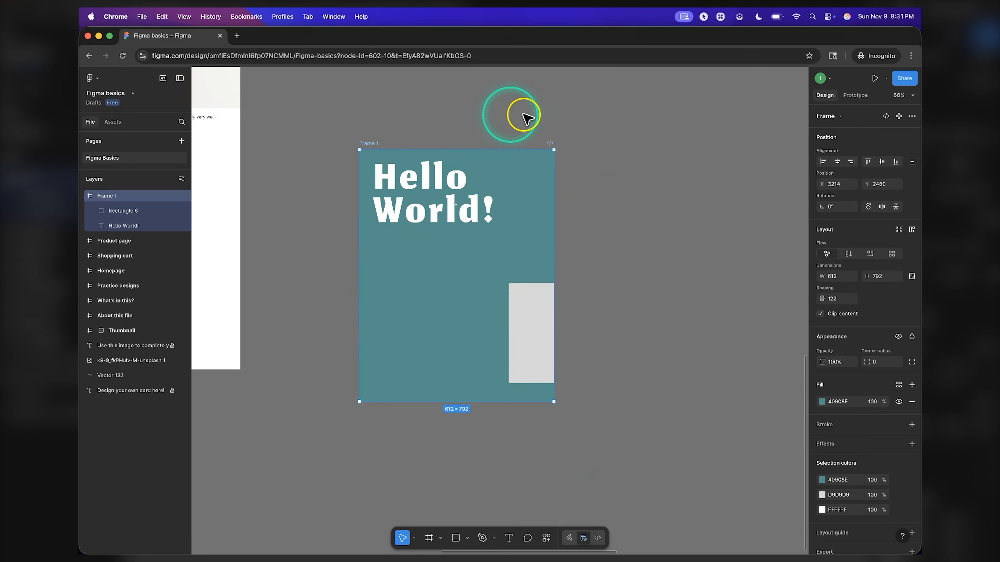
Step: Turn Frame 1's clip content off and back on, then select the grey square and Hello World! text in turn
{"action": "left_click", "coordinate": [820, 314]}
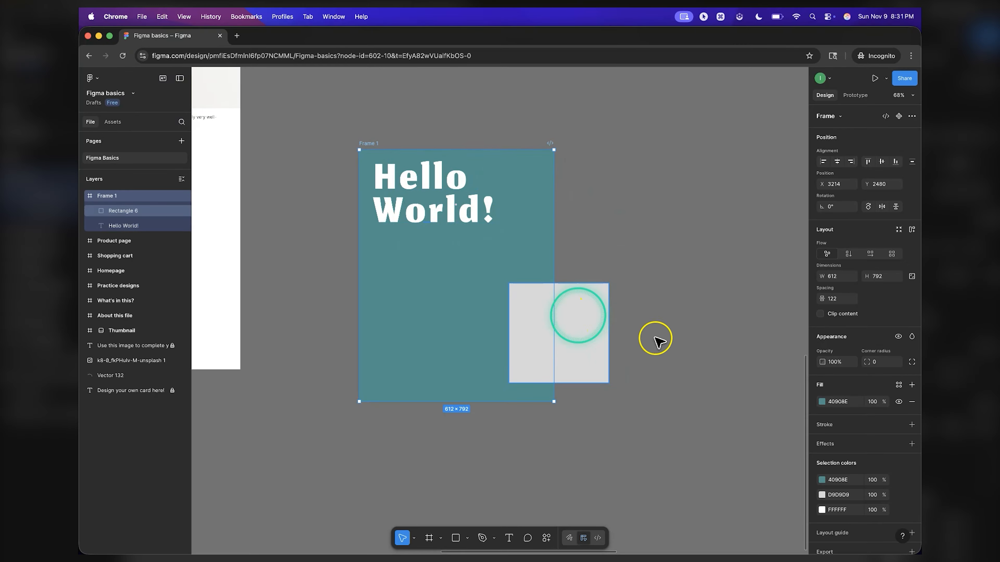
{"action": "left_click", "coordinate": [821, 313]}
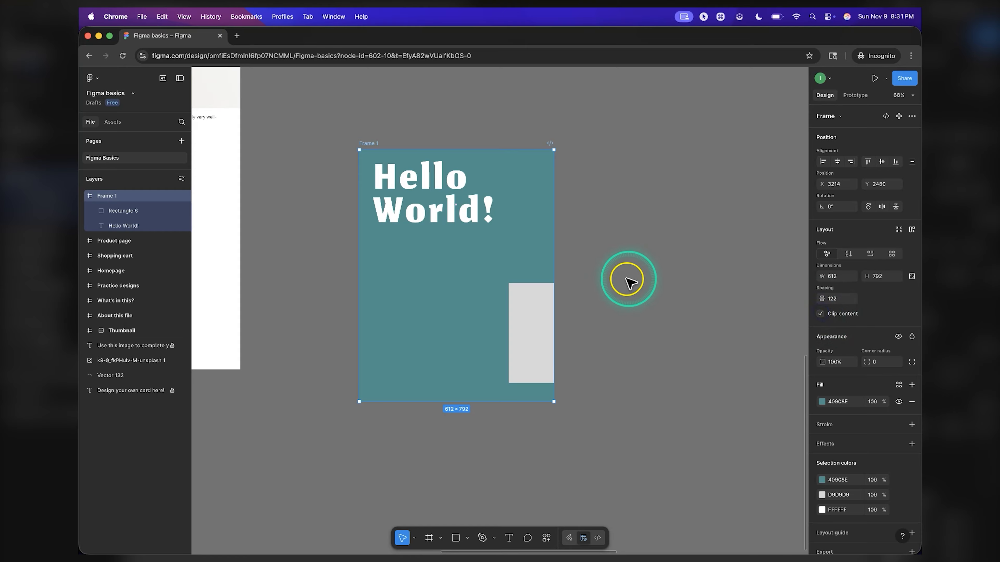
{"action": "left_click", "coordinate": [542, 327]}
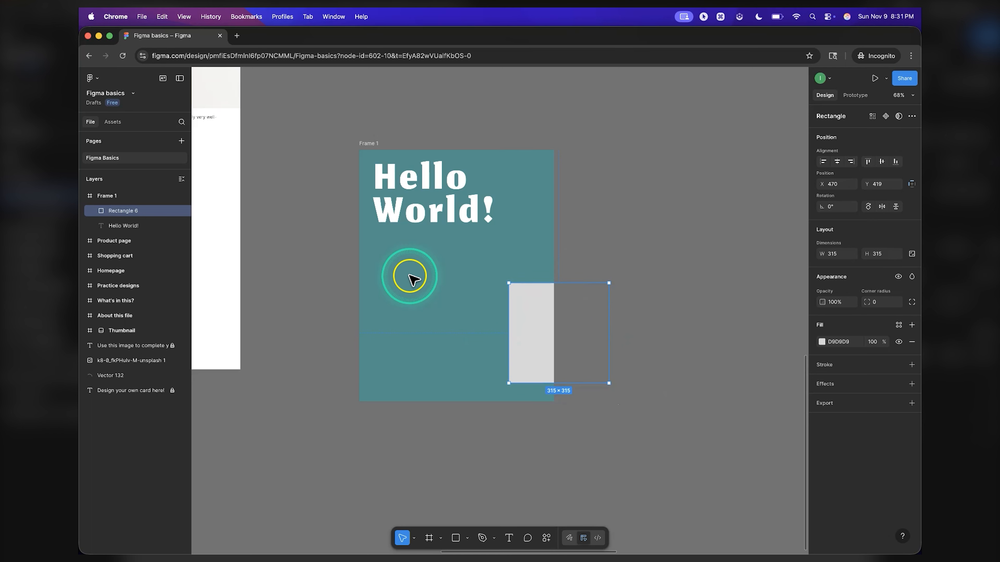
{"action": "left_click", "coordinate": [369, 145]}
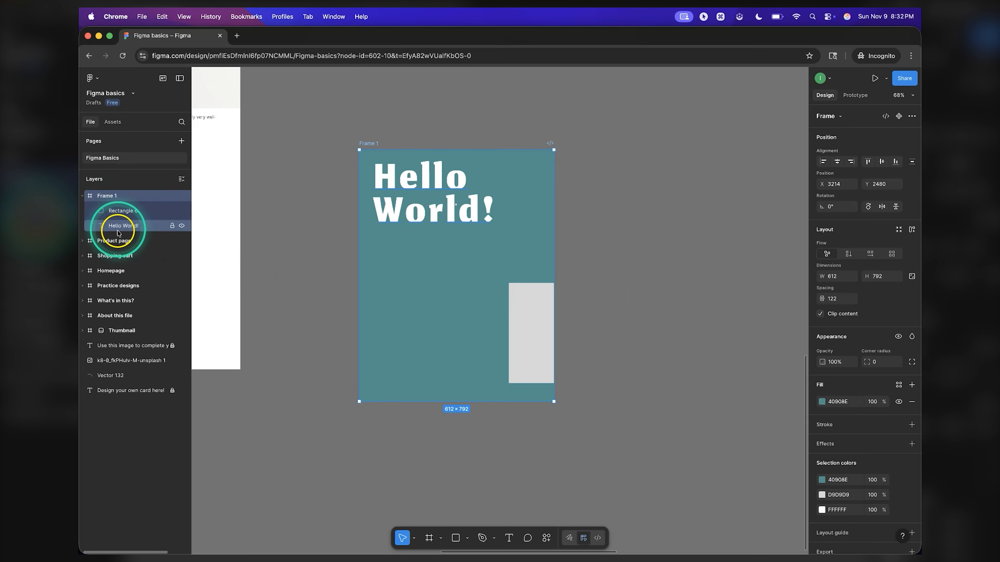
{"action": "left_click", "coordinate": [122, 213]}
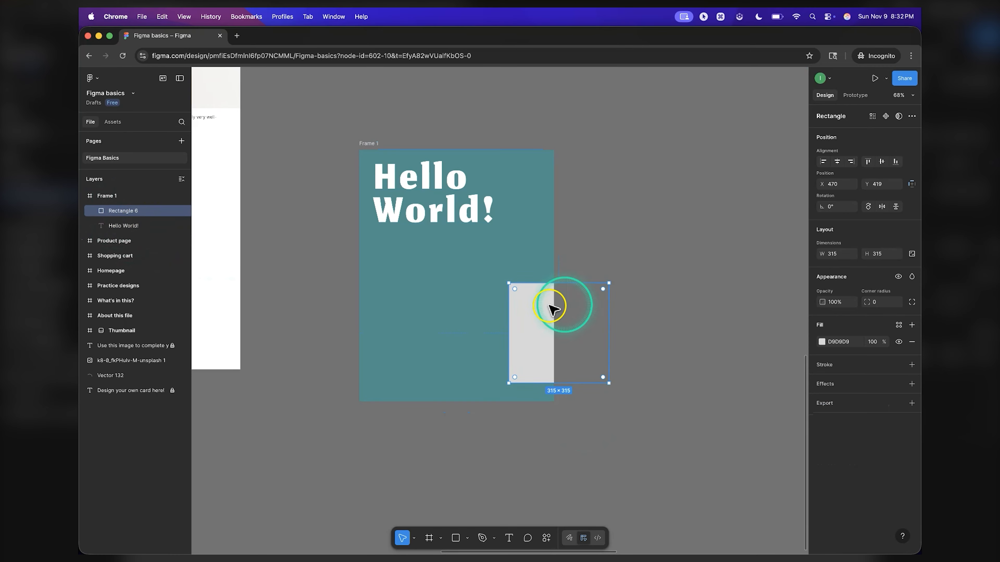
{"action": "left_click", "coordinate": [451, 217]}
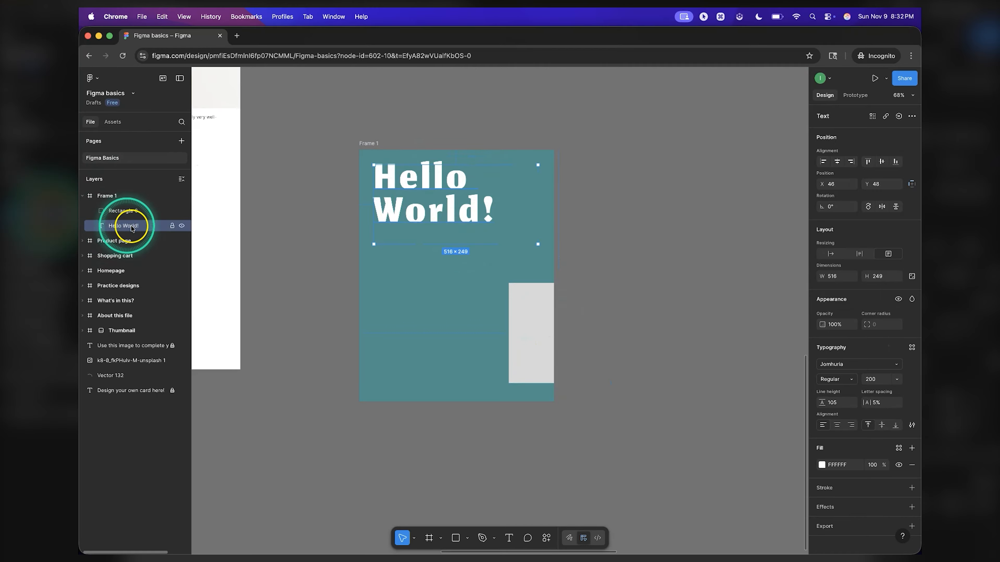
{"action": "left_click", "coordinate": [529, 333]}
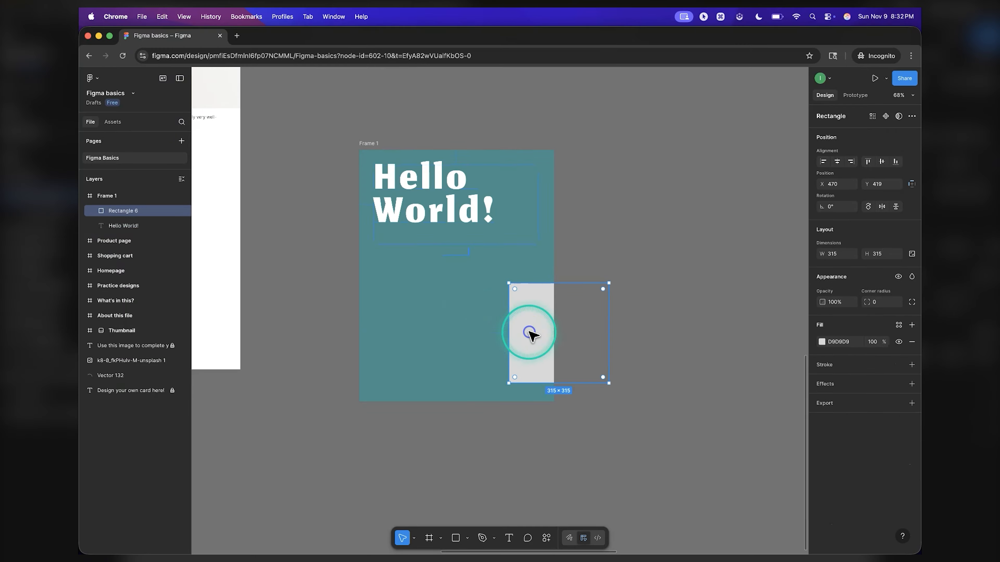
{"action": "left_click", "coordinate": [437, 216]}
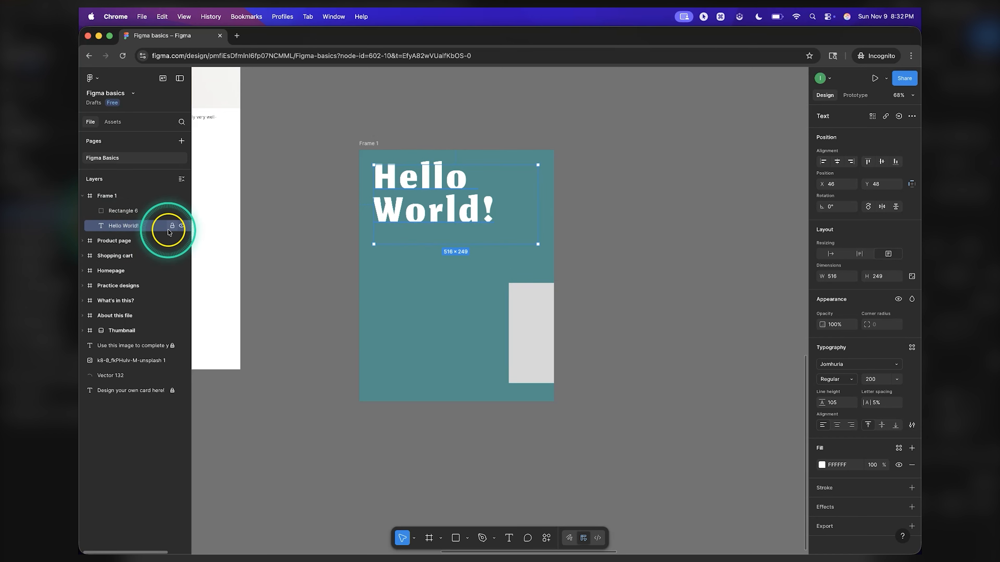
Step: Drag Rectangle 6 above Frame 1 in the Layers panel so it becomes a top-level layer
{"action": "left_click", "coordinate": [109, 200]}
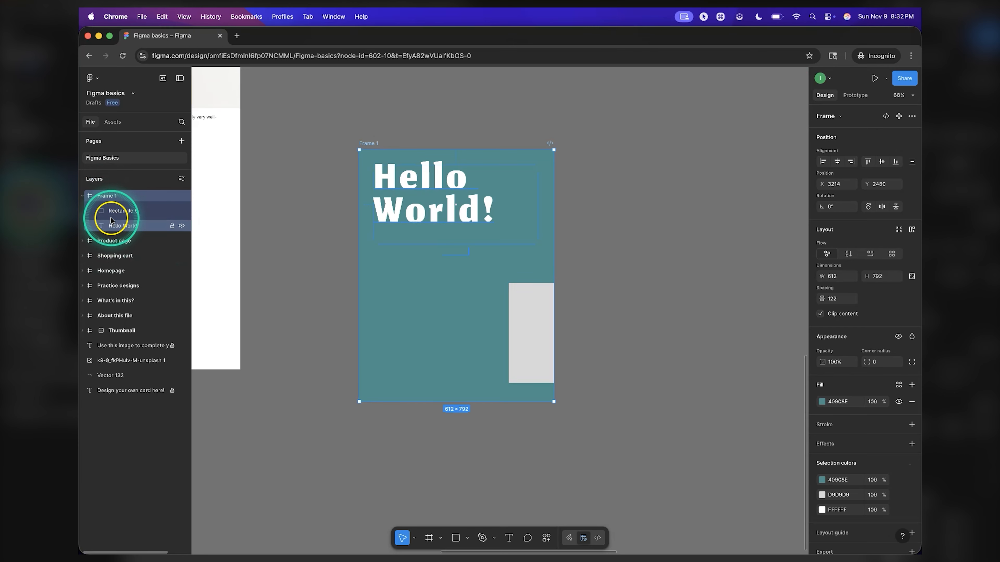
{"action": "left_click", "coordinate": [83, 197]}
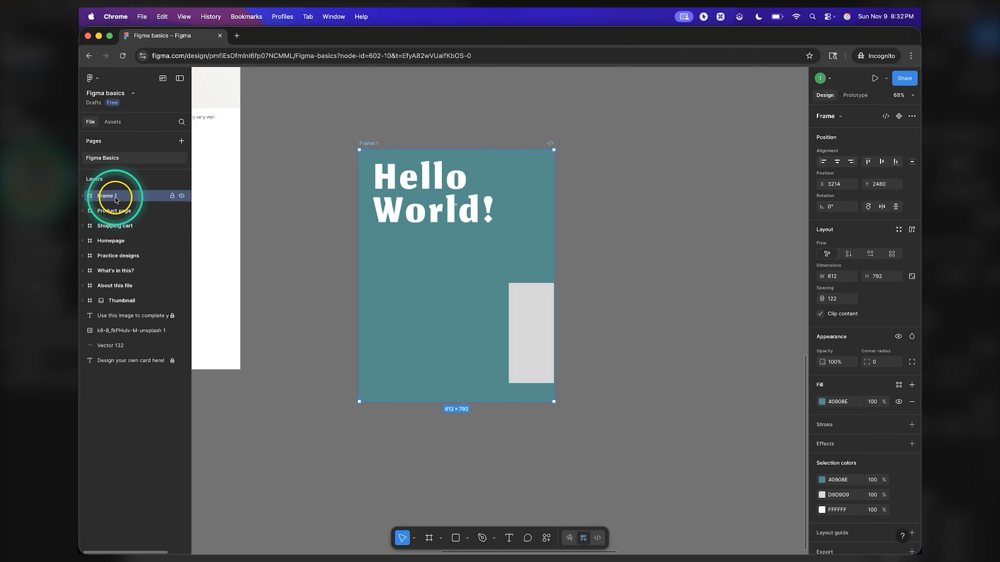
{"action": "left_click", "coordinate": [84, 196]}
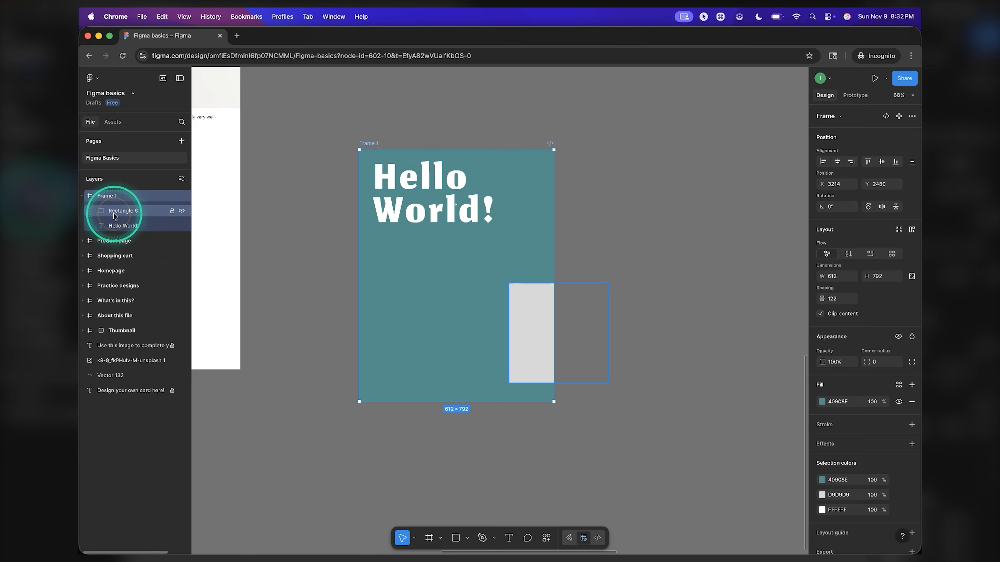
{"action": "left_click_drag", "start_coordinate": [113, 214], "coordinate": [118, 183]}
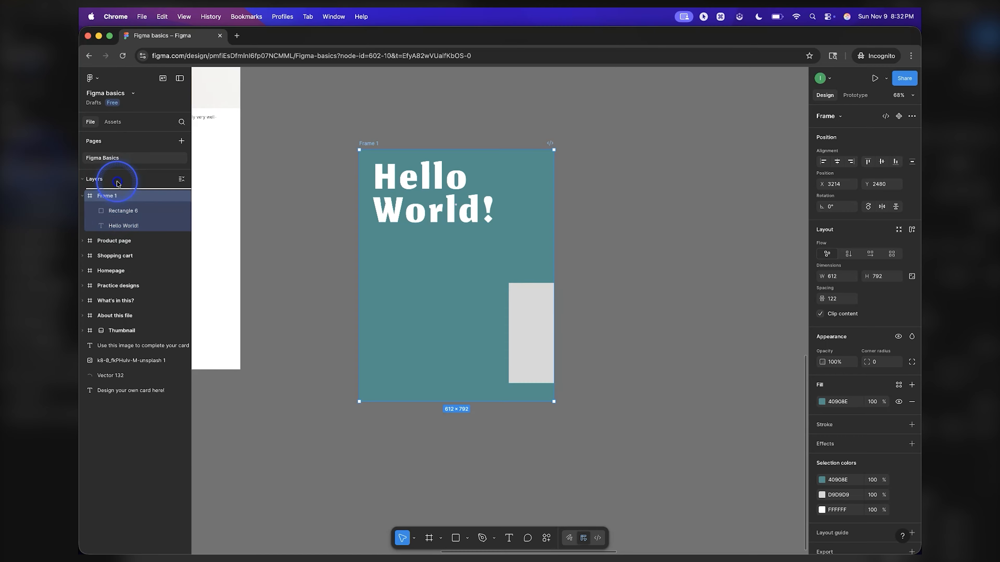
{"action": "left_click", "coordinate": [117, 213]}
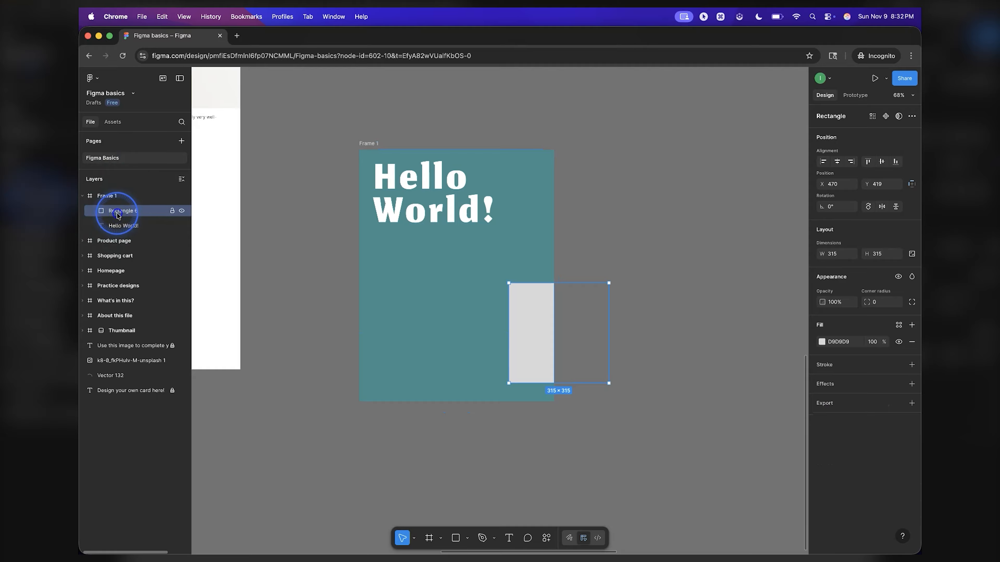
{"action": "left_click_drag", "start_coordinate": [115, 193], "coordinate": [115, 191]}
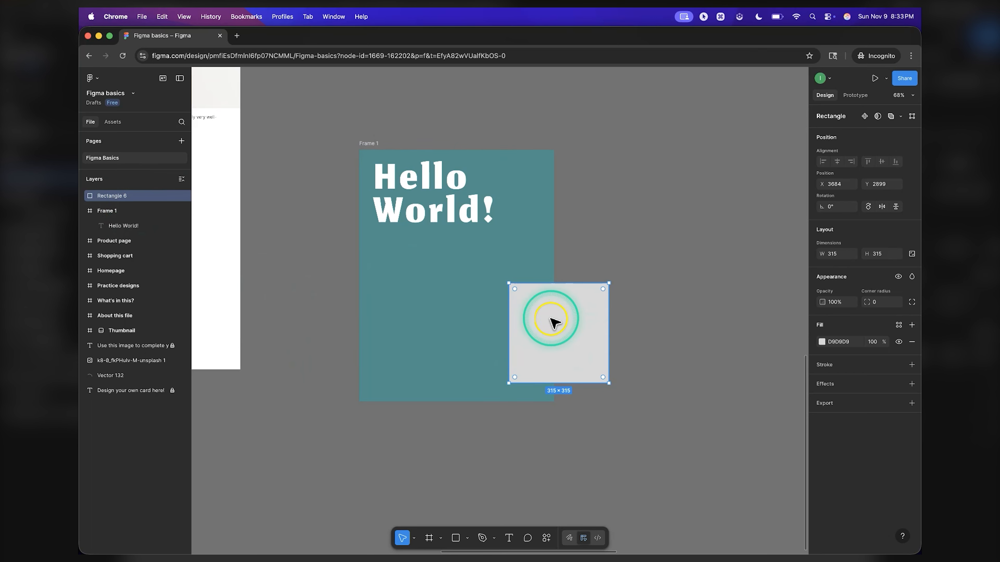
Step: Pull the rectangle off Frame 1, then drop it back over the right edge at X 495, Y 375
{"action": "left_click_drag", "start_coordinate": [553, 318], "coordinate": [495, 297]}
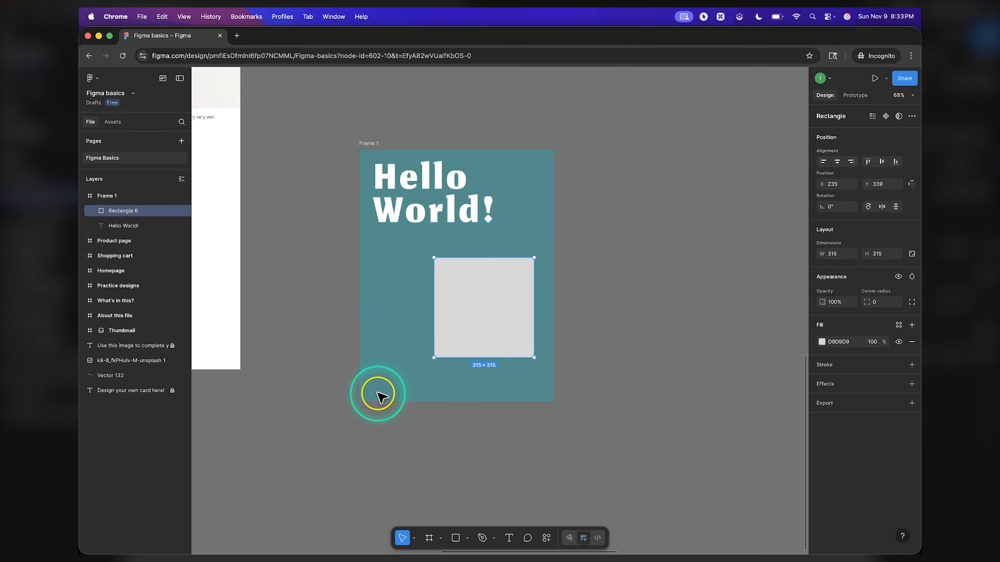
{"action": "left_click_drag", "start_coordinate": [477, 305], "coordinate": [507, 305]}
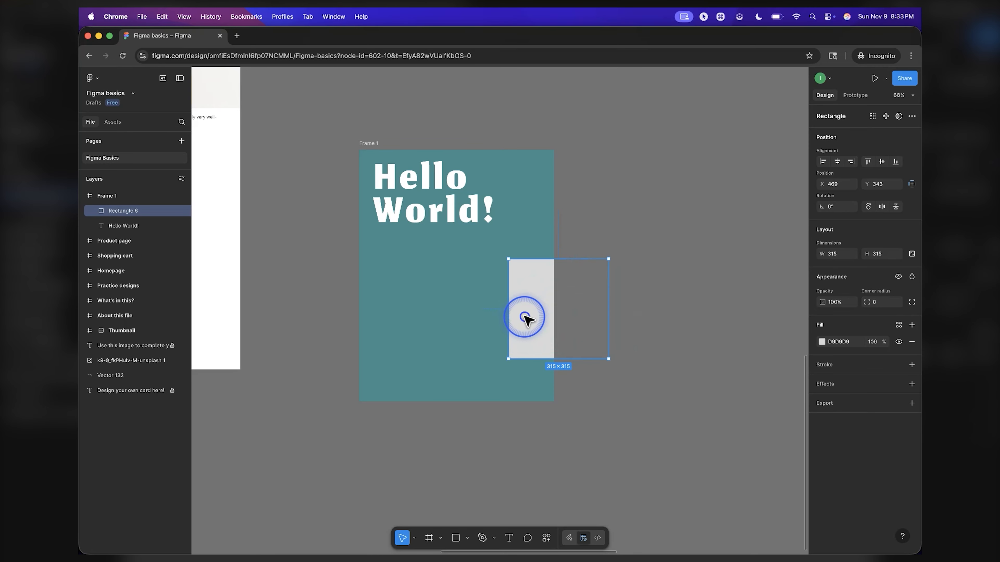
{"action": "left_click_drag", "start_coordinate": [558, 314], "coordinate": [618, 315]}
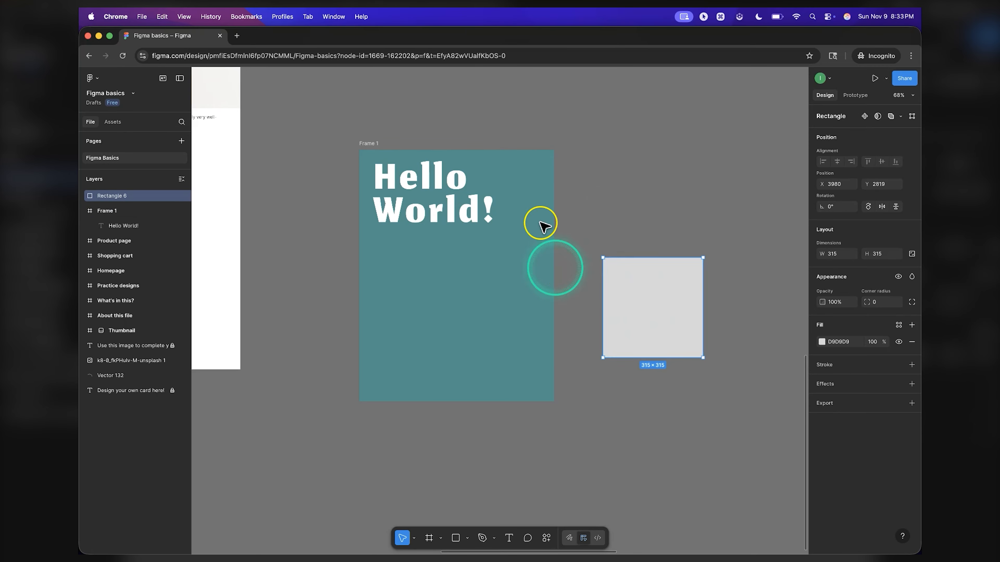
{"action": "left_click", "coordinate": [656, 293]}
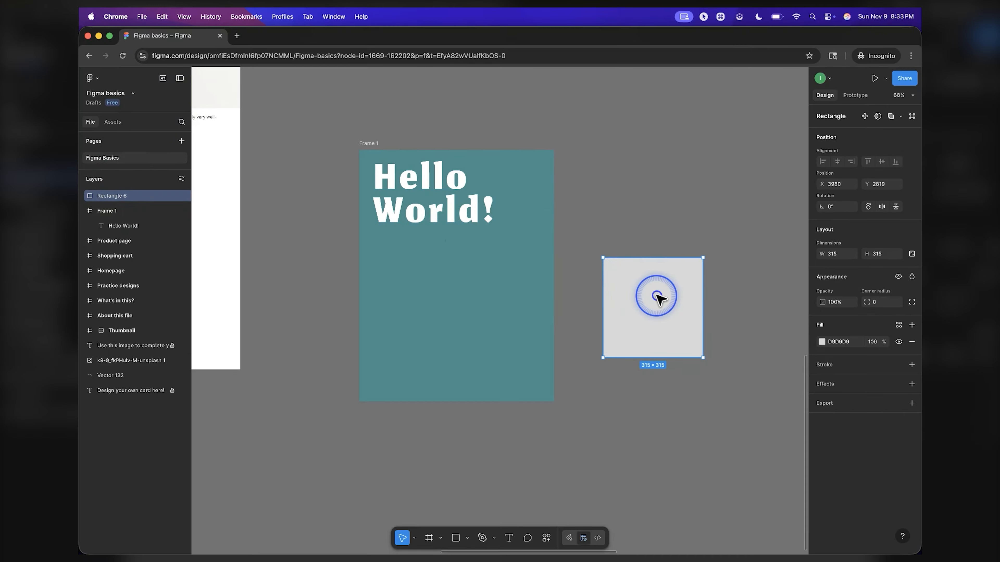
{"action": "left_click", "coordinate": [627, 206]}
{"action": "left_click", "coordinate": [631, 295]}
{"action": "left_click_drag", "start_coordinate": [667, 309], "coordinate": [536, 318]}
{"action": "left_click", "coordinate": [658, 262]}
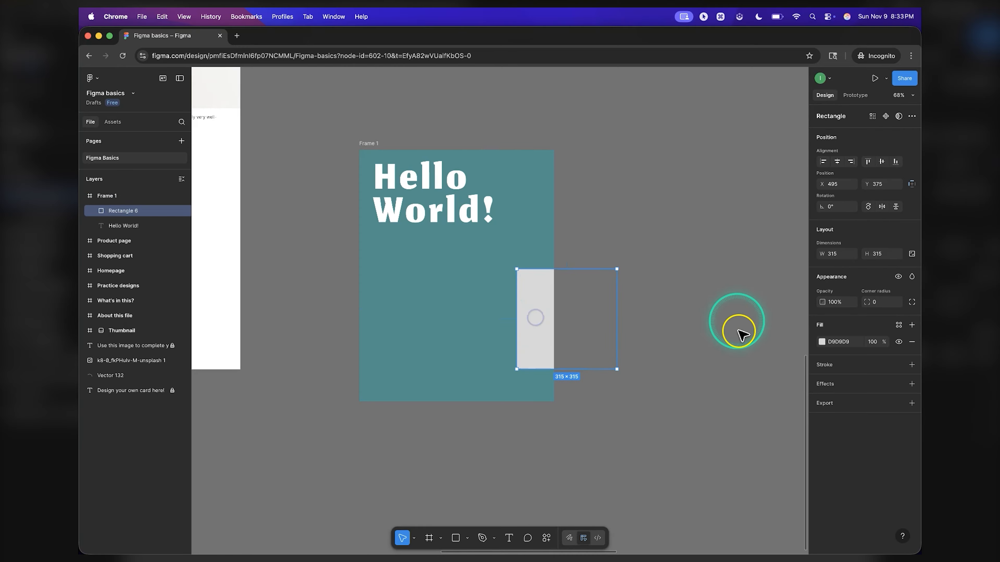
Step: Change Rectangle 6's fill from grey D9D9D9 to dark purple 773DC2, then reselect Frame 1
{"action": "left_click", "coordinate": [821, 342]}
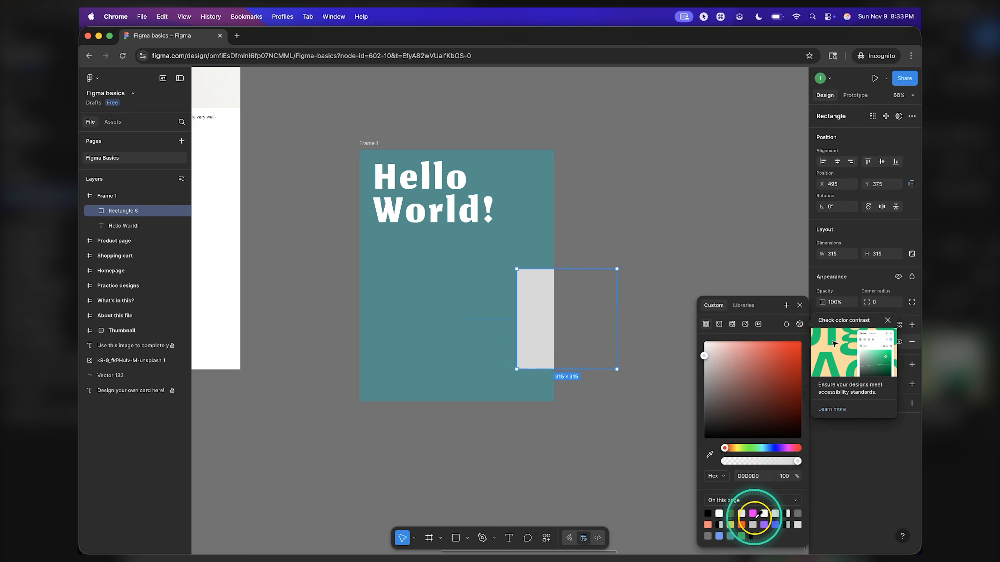
{"action": "left_click", "coordinate": [763, 524]}
{"action": "left_click_drag", "start_coordinate": [767, 342], "coordinate": [770, 366]}
{"action": "left_click", "coordinate": [698, 178]}
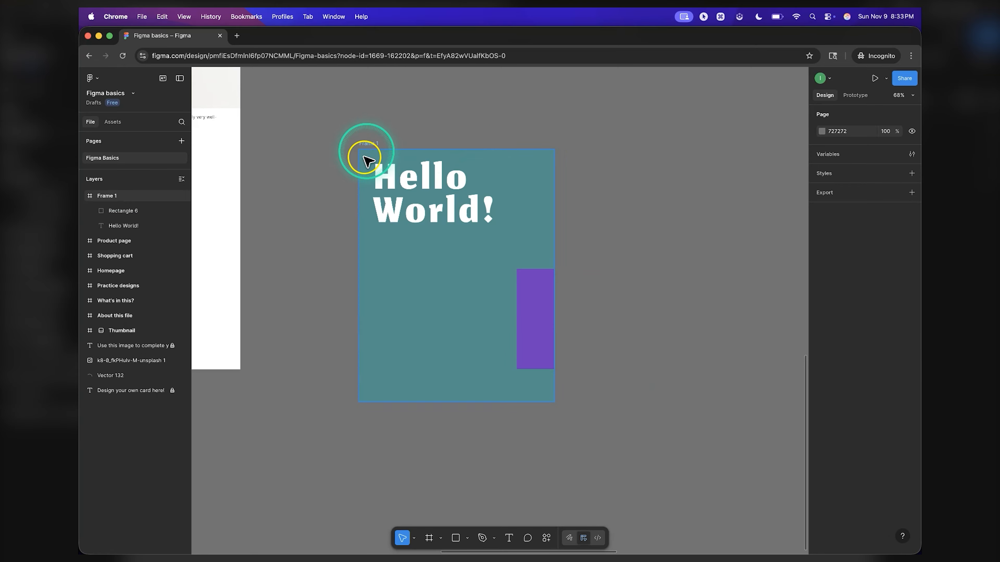
{"action": "left_click", "coordinate": [366, 142]}
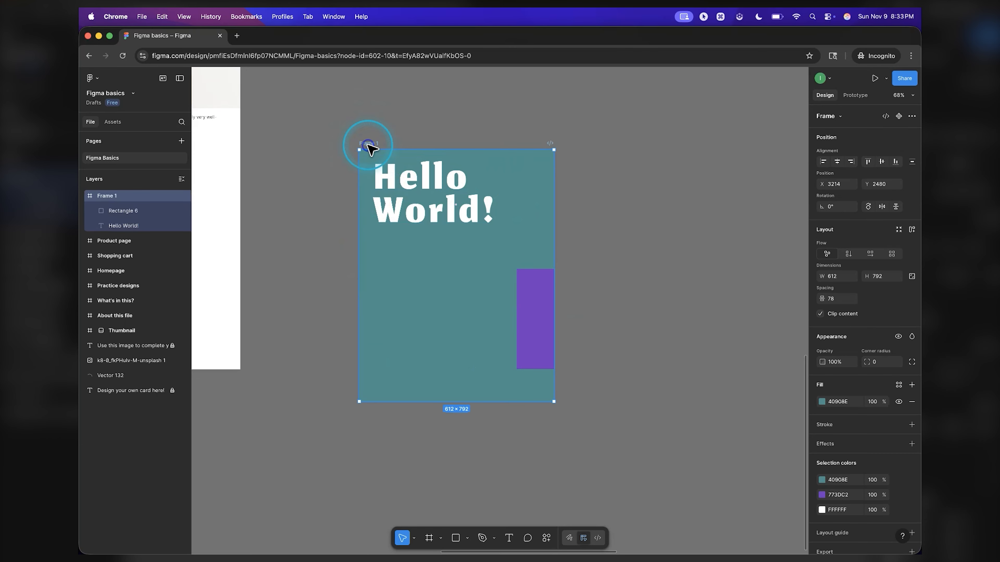
Step: Rename Frame 1 to 'Hello-World_letter'
{"action": "left_click", "coordinate": [366, 171]}
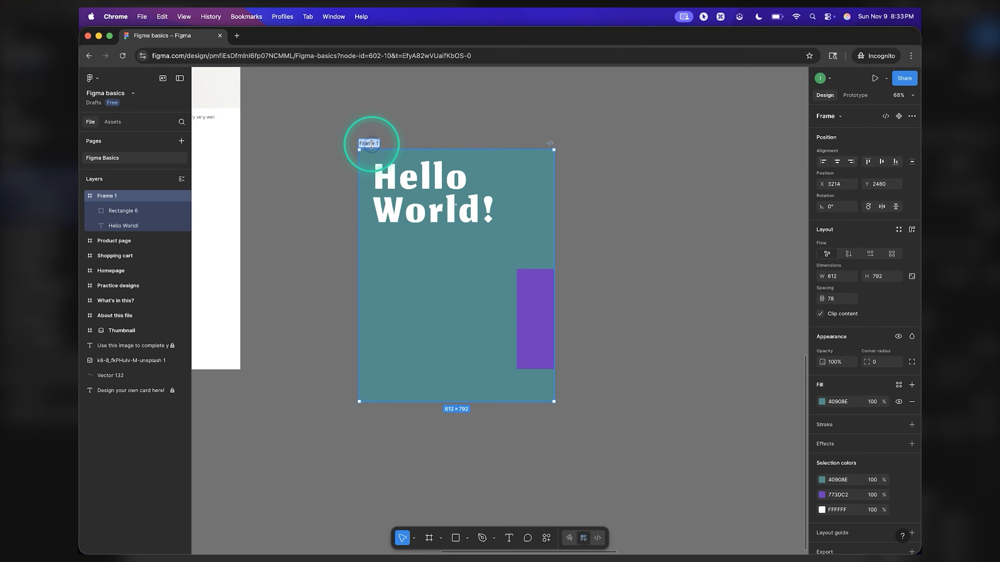
{"action": "type", "text": "He"}
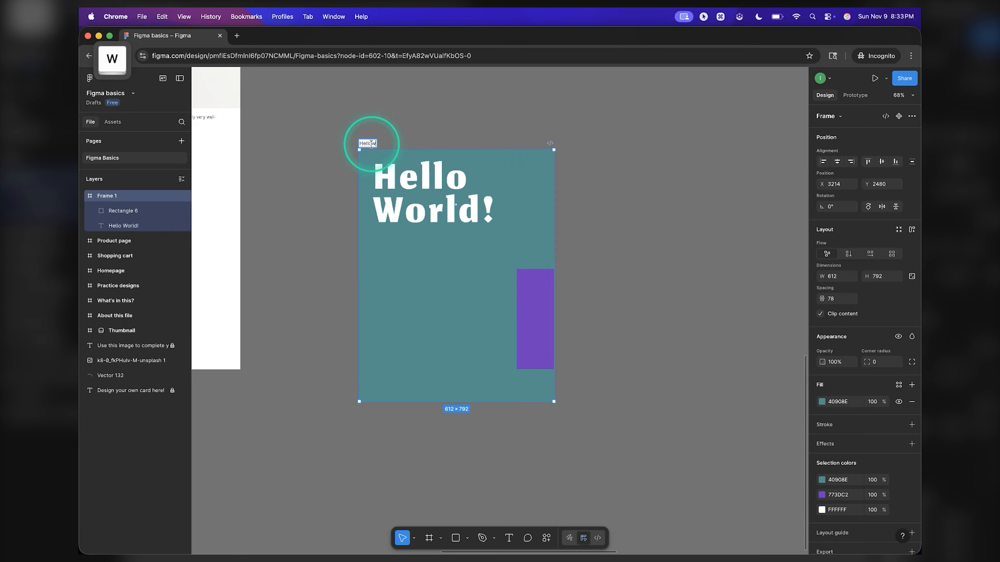
{"action": "type", "text": "llo Wor"}
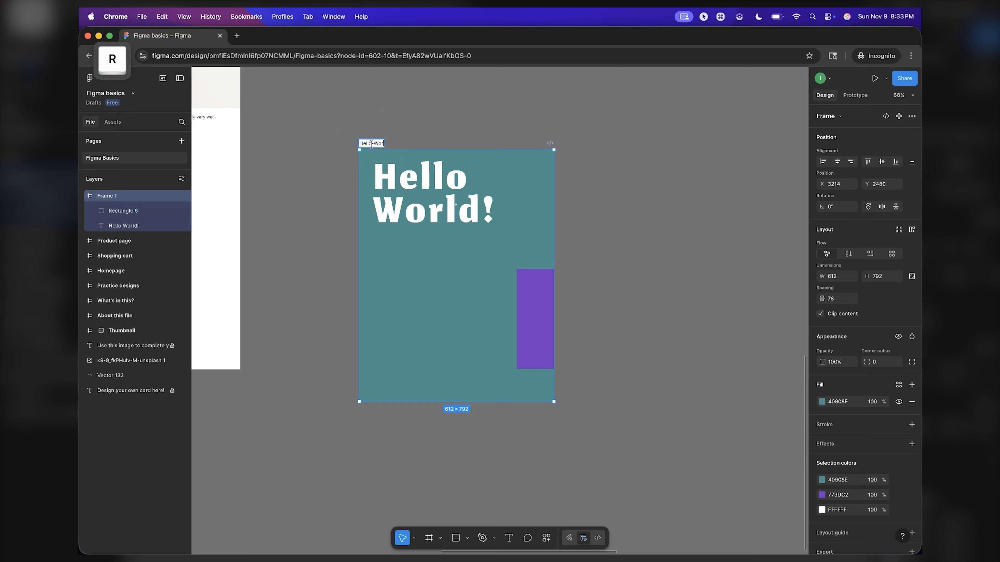
{"action": "type", "text": "ld_letter"}
{"action": "key", "text": "Return"}
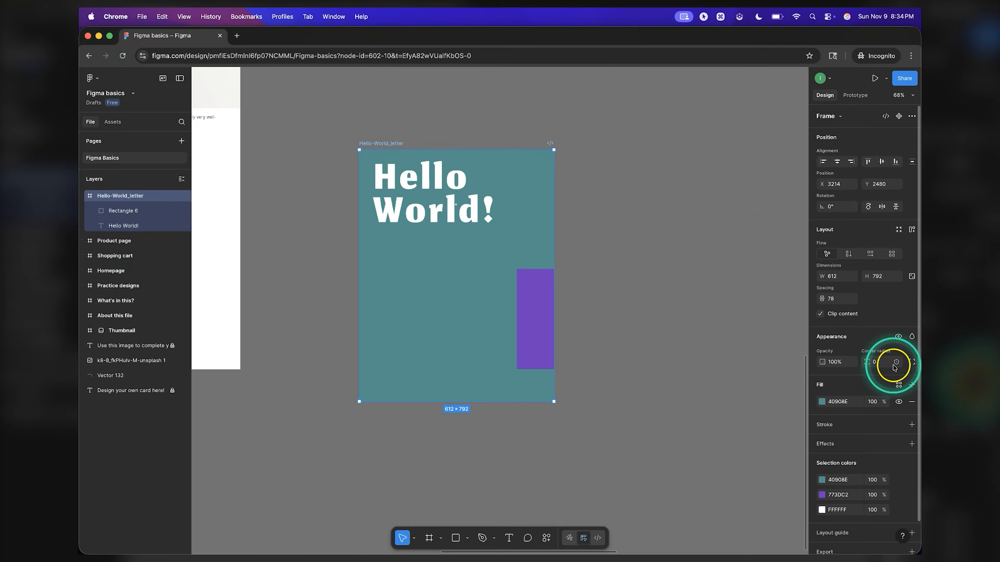
Step: Add an export setting to Hello-World_letter with 4x scale and PDF format
{"action": "scroll", "coordinate": [874, 457], "scroll_direction": "down", "scroll_amount": 2}
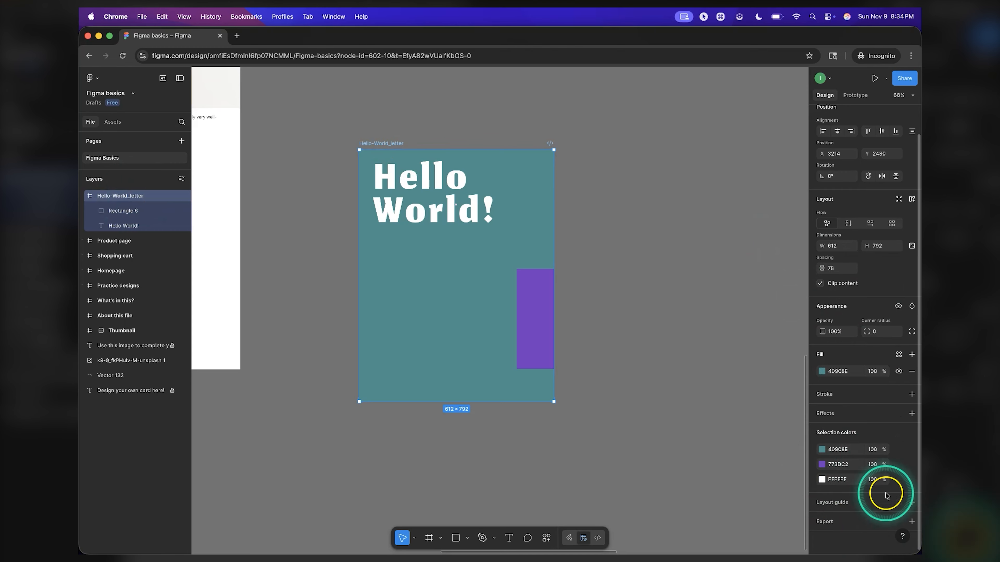
{"action": "left_click", "coordinate": [870, 521]}
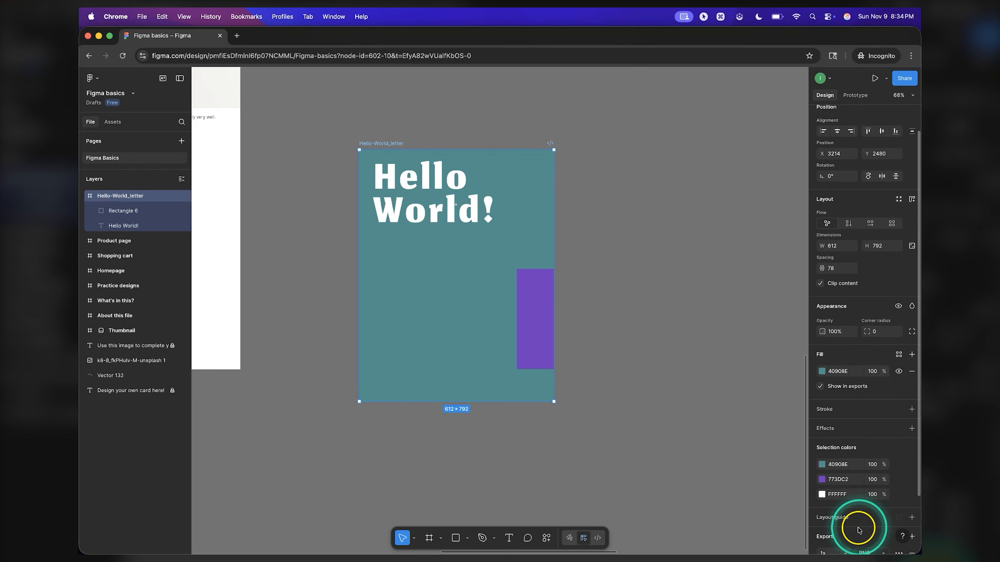
{"action": "scroll", "coordinate": [861, 529], "scroll_direction": "down", "scroll_amount": 3}
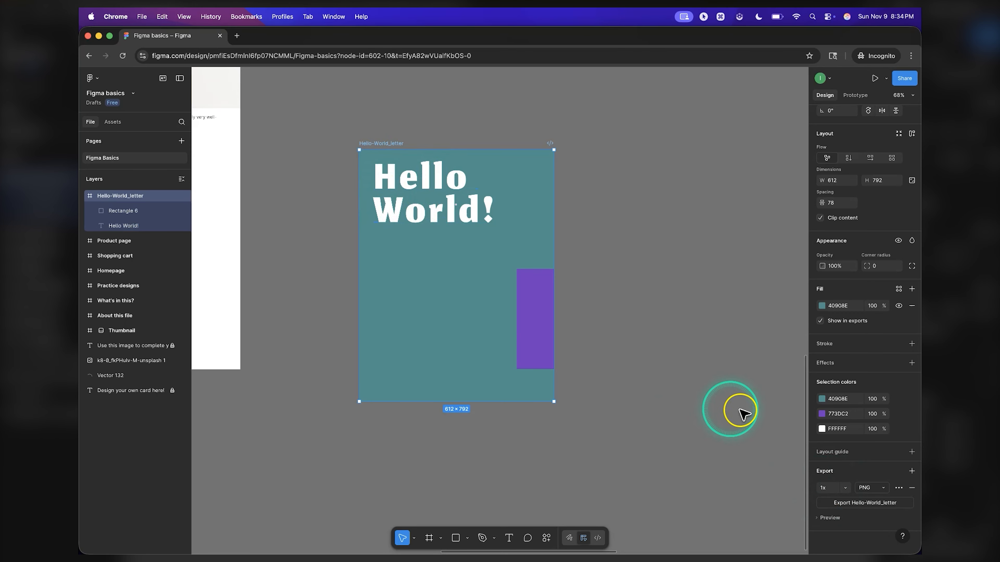
{"action": "left_click", "coordinate": [843, 487]}
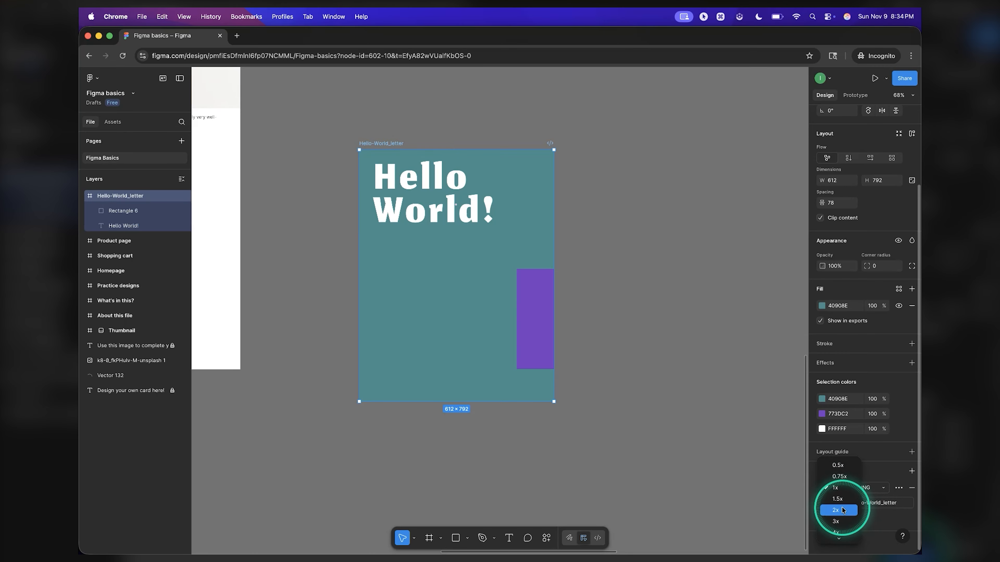
{"action": "scroll", "coordinate": [837, 538], "scroll_direction": "down", "scroll_amount": 2}
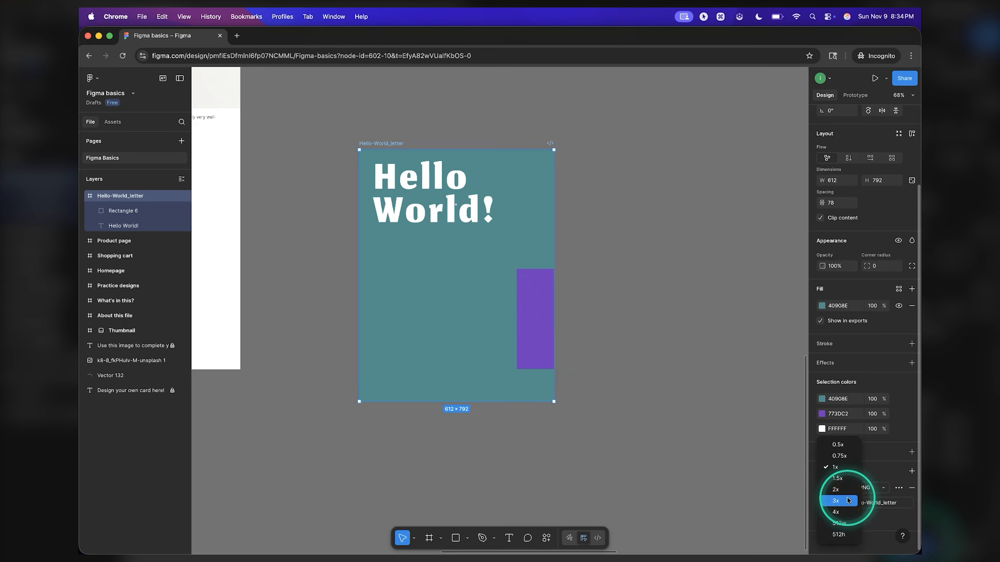
{"action": "left_click", "coordinate": [839, 511]}
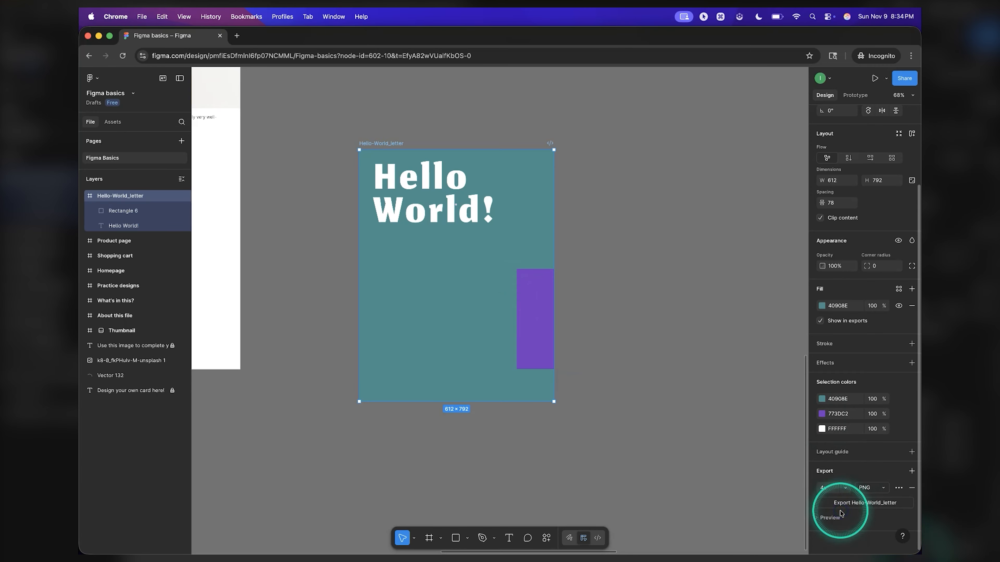
{"action": "left_click", "coordinate": [876, 487]}
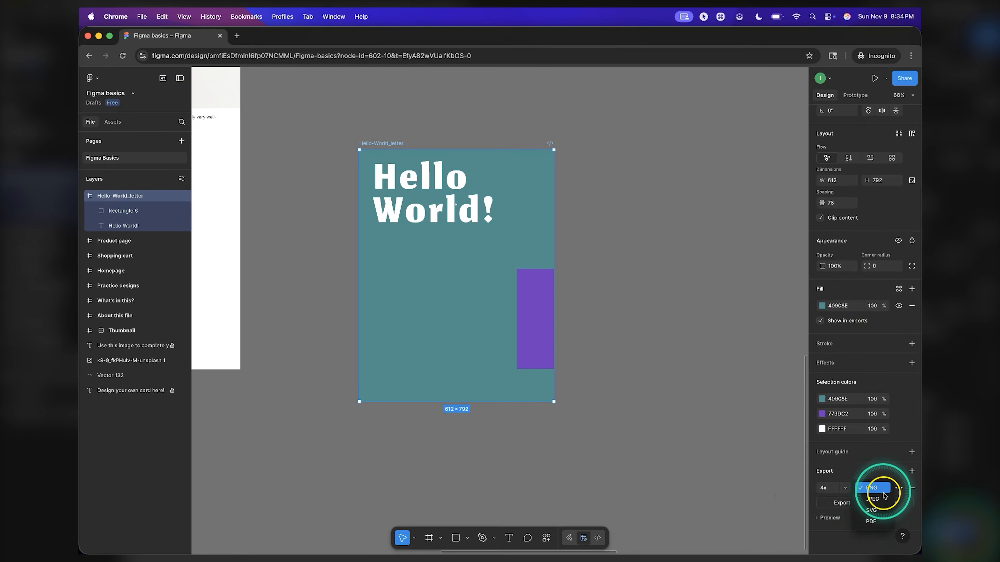
{"action": "left_click", "coordinate": [870, 521]}
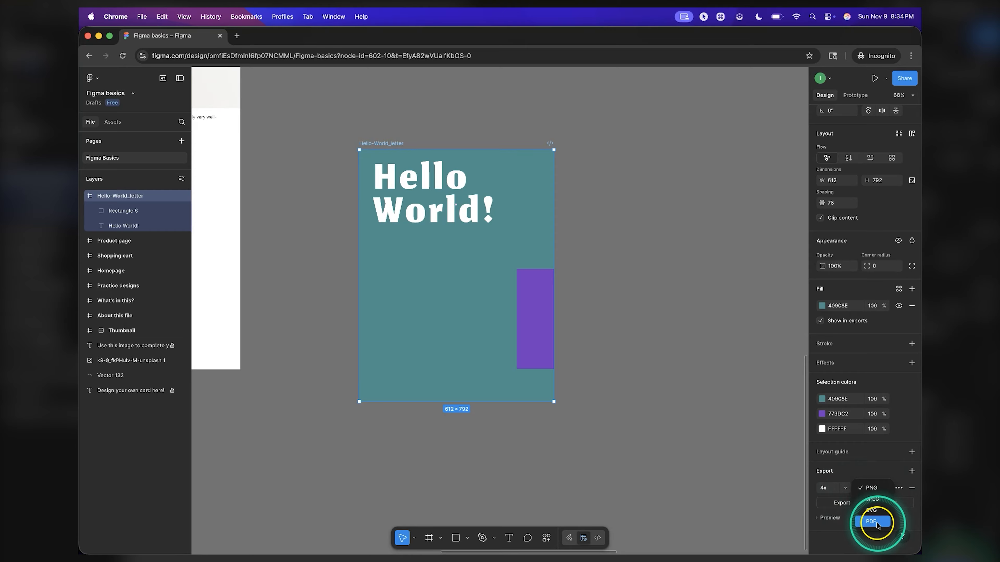
{"action": "left_click", "coordinate": [900, 488]}
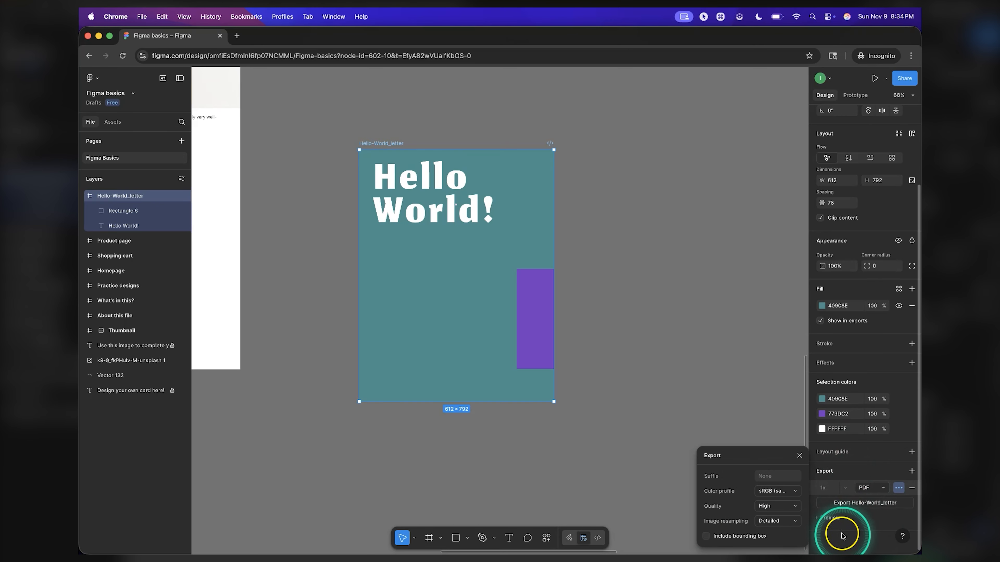
{"action": "left_click", "coordinate": [779, 491]}
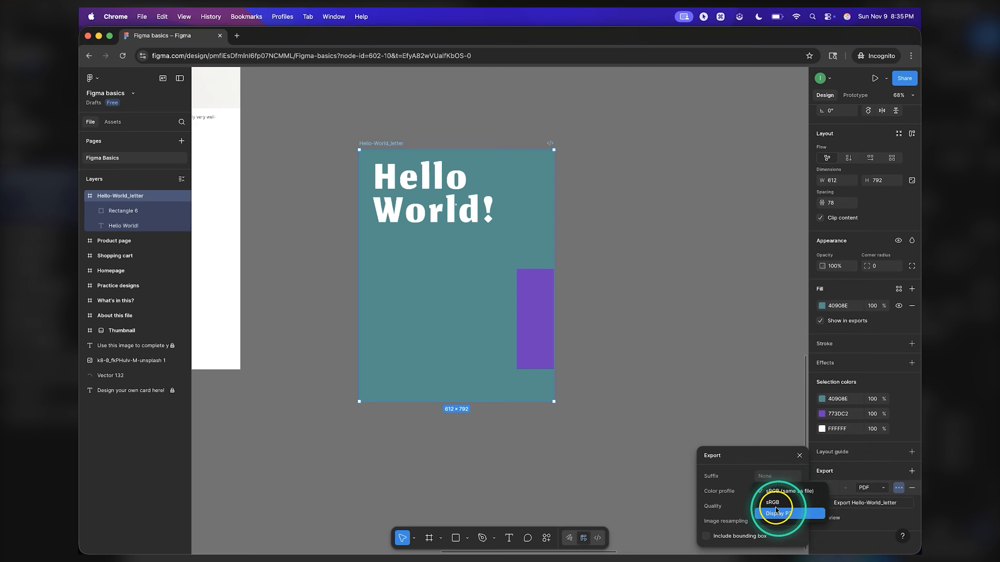
{"action": "left_click", "coordinate": [762, 459]}
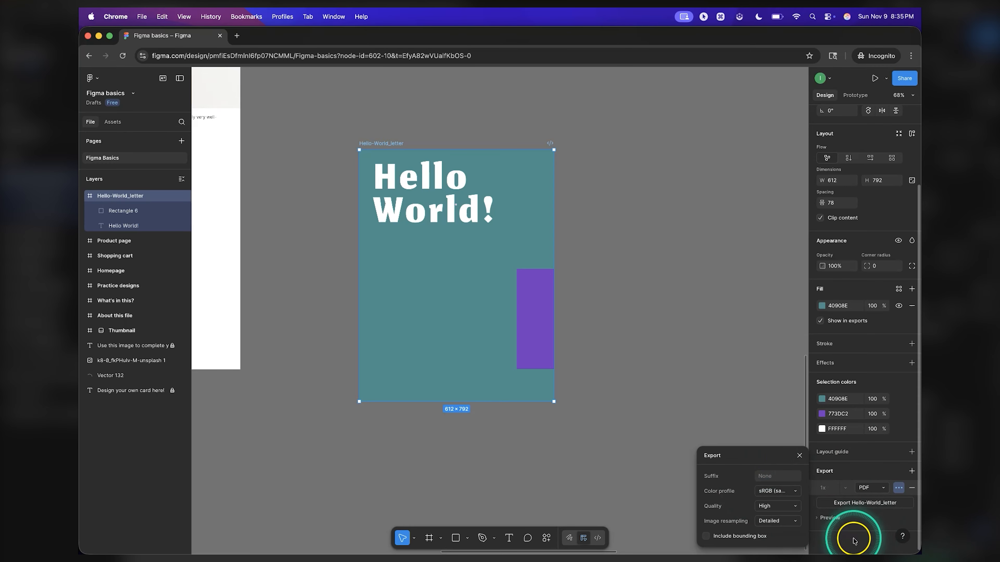
{"action": "left_click", "coordinate": [852, 538]}
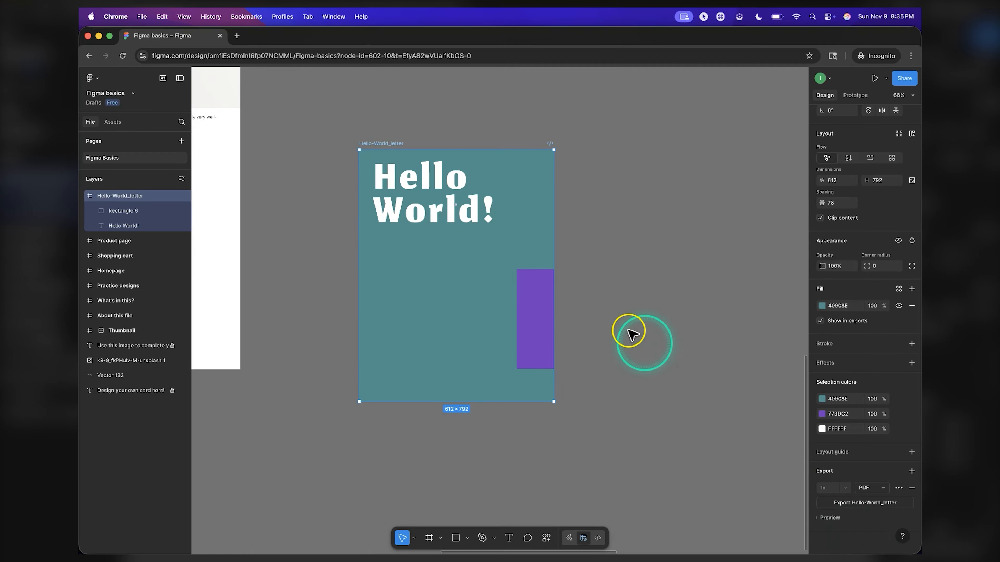
Step: Export Hello-World_letter as a PDF and save it to the Desktop
{"action": "scroll", "coordinate": [617, 326], "scroll_direction": "left", "scroll_amount": 3}
{"action": "scroll", "coordinate": [618, 323], "scroll_direction": "up", "scroll_amount": 2}
{"action": "scroll", "coordinate": [618, 323], "scroll_direction": "right", "scroll_amount": 2}
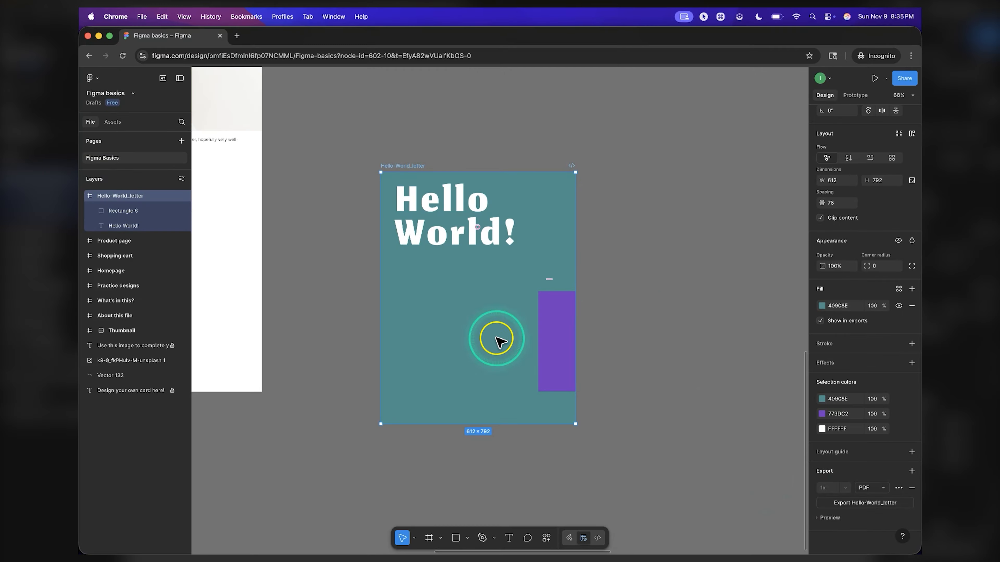
{"action": "left_click", "coordinate": [871, 504]}
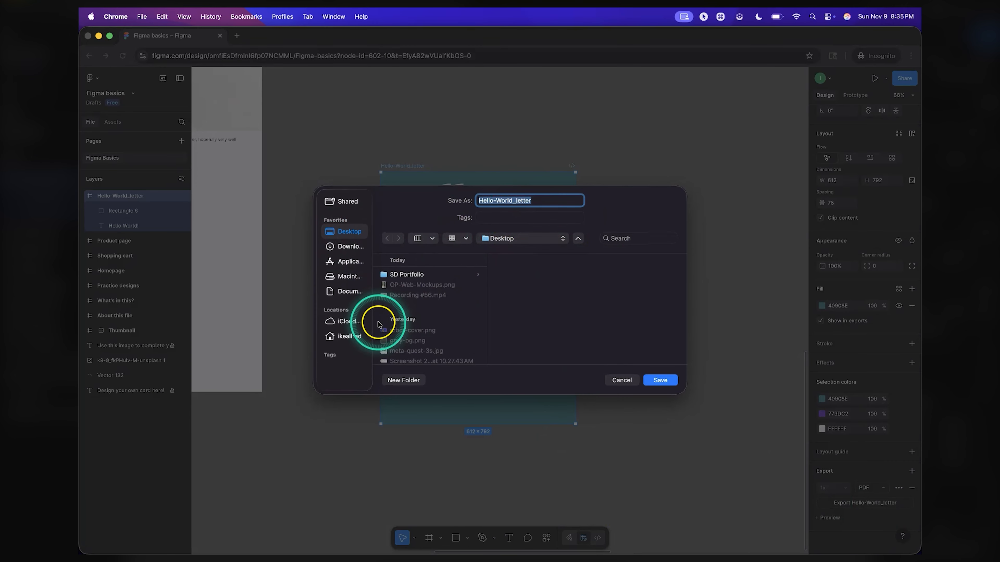
{"action": "left_click_drag", "start_coordinate": [372, 303], "coordinate": [381, 301]}
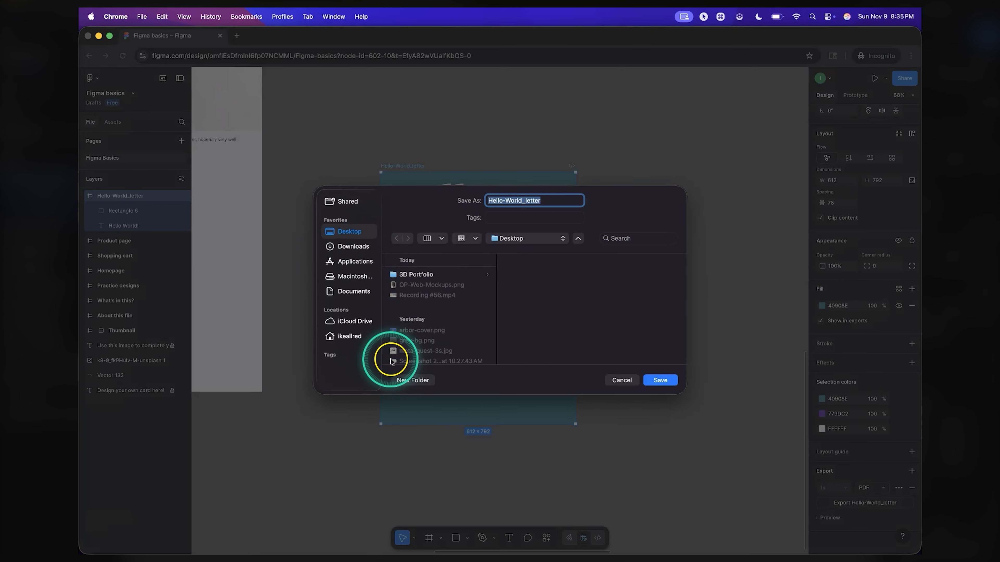
{"action": "left_click", "coordinate": [661, 379]}
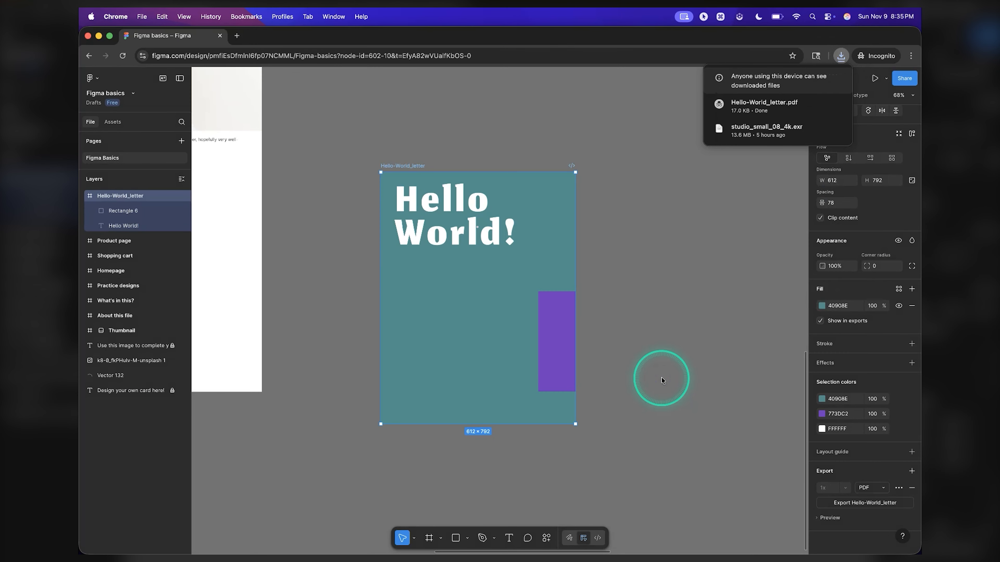
Step: Quick Look the 17.0 KB Hello-World_letter.pdf on the Desktop, then return to Figma
{"action": "key", "text": "F11"}
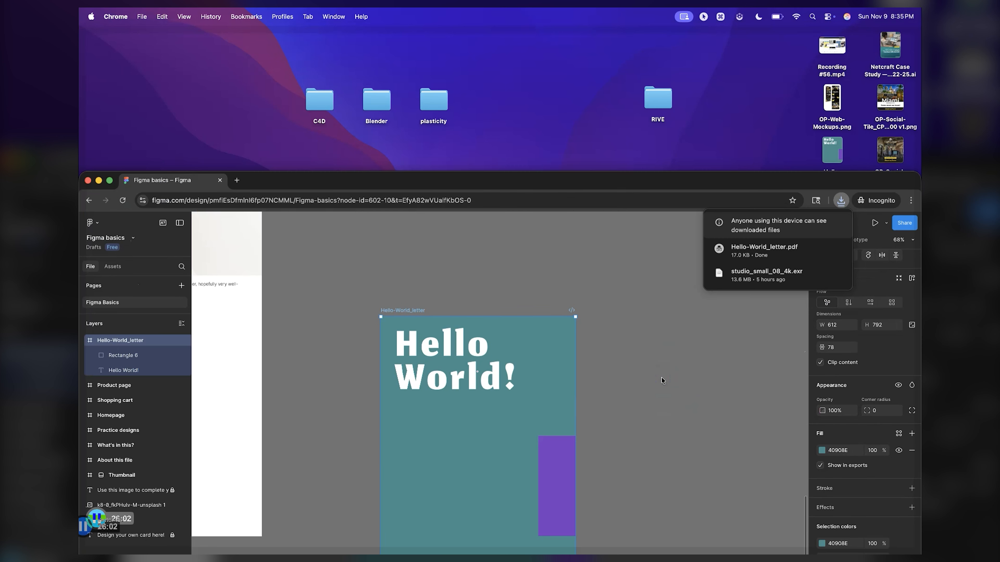
{"action": "left_click", "coordinate": [838, 146]}
{"action": "key", "text": "space"}
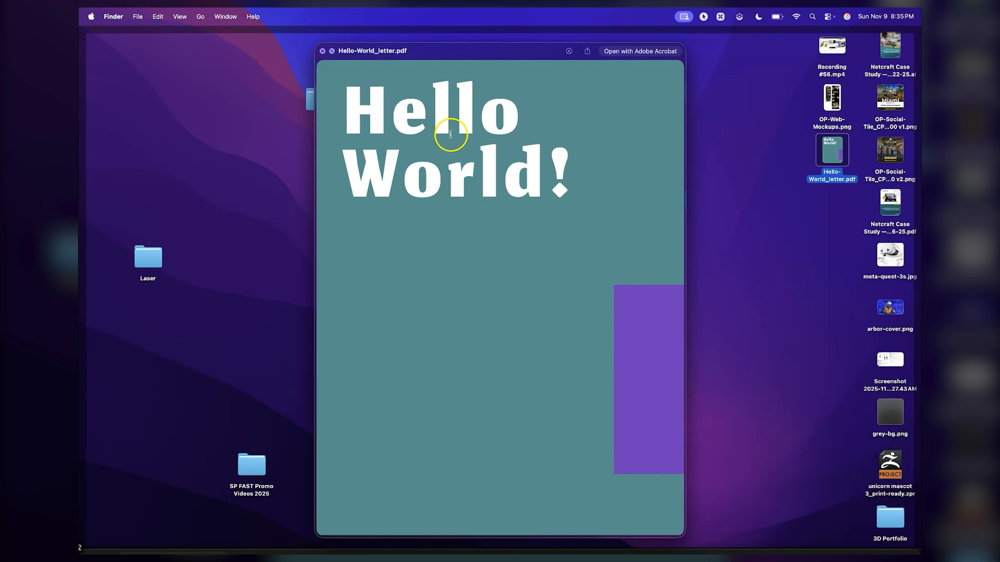
{"action": "key", "text": "space"}
{"action": "key", "text": "super+Tab"}
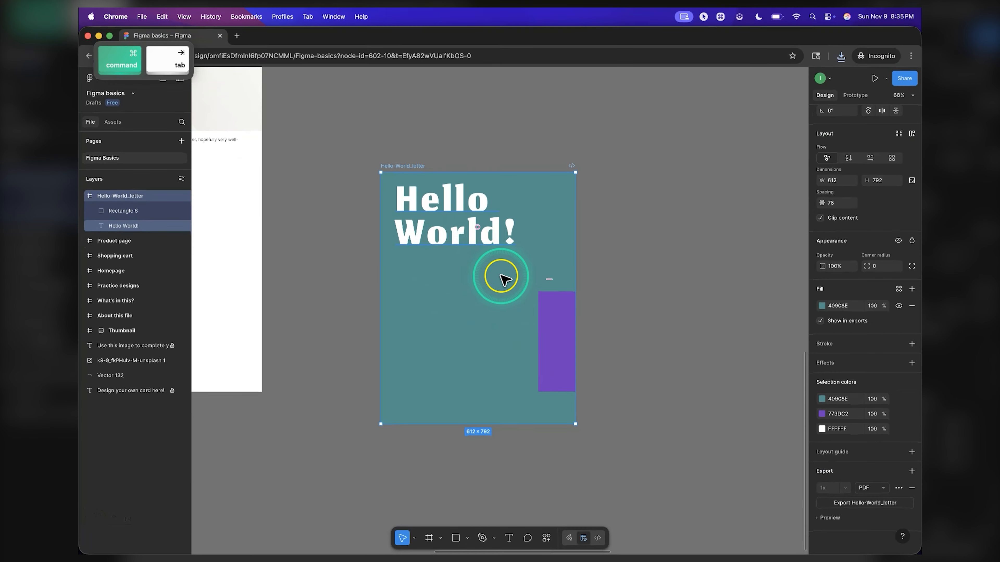
Step: Drag the purple Rectangle 6 out of the Hello-World_letter frame in Layers
{"action": "left_click", "coordinate": [643, 377]}
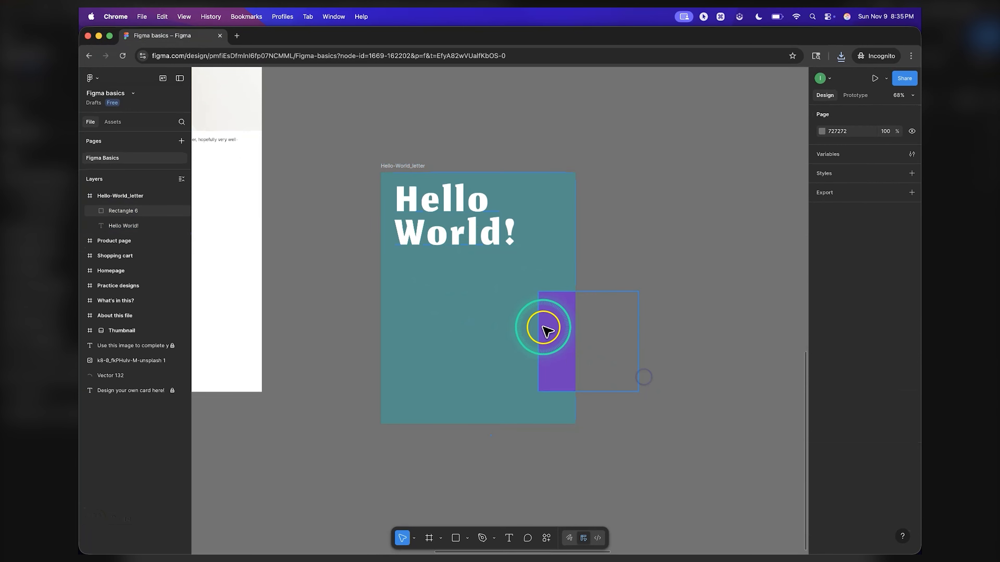
{"action": "left_click", "coordinate": [567, 335]}
{"action": "left_click_drag", "start_coordinate": [141, 215], "coordinate": [139, 192]}
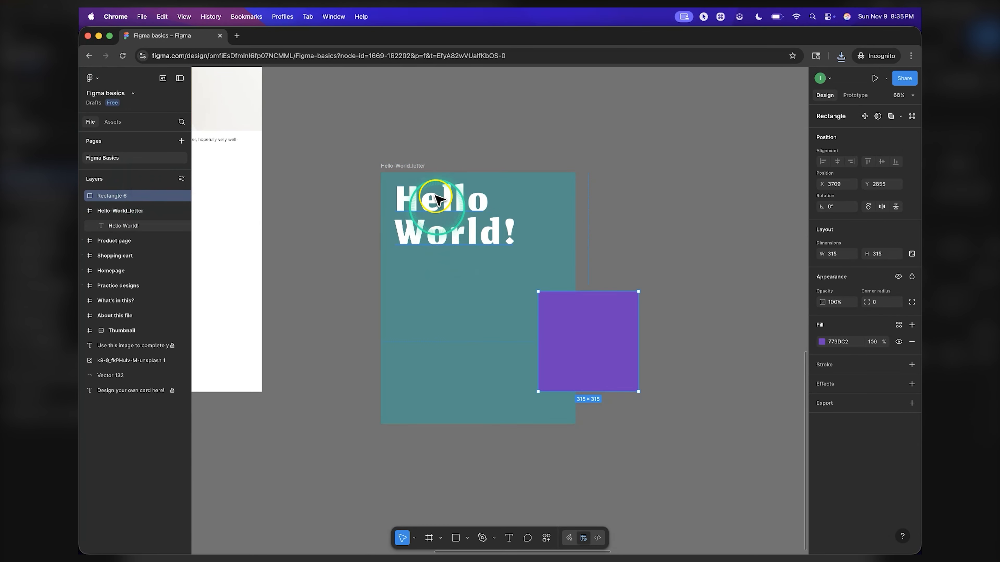
Step: Export the frame again as PDF to the Desktop, creating Hello-World_letter (1).pdf
{"action": "left_click", "coordinate": [416, 167]}
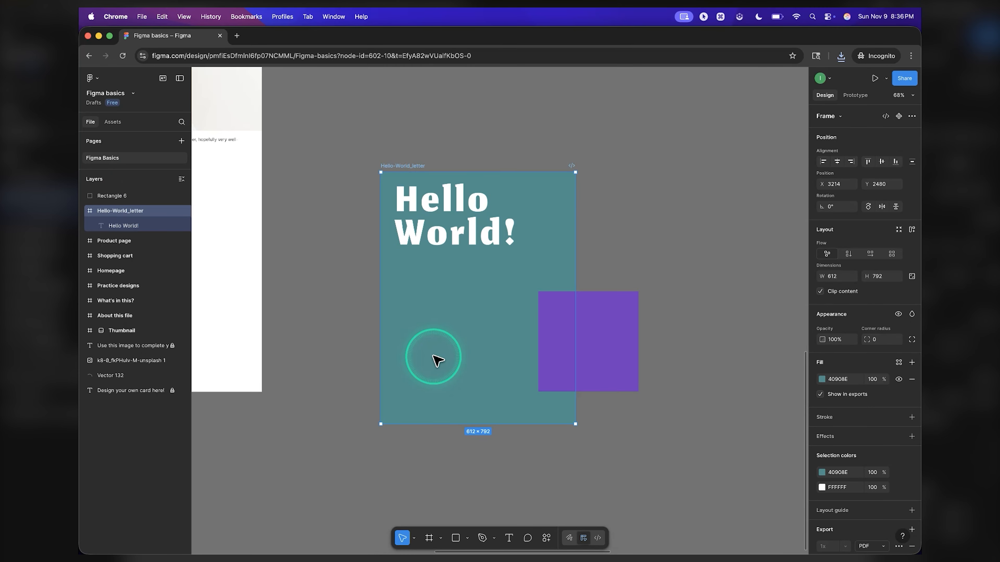
{"action": "scroll", "coordinate": [890, 467], "scroll_direction": "down", "scroll_amount": 3}
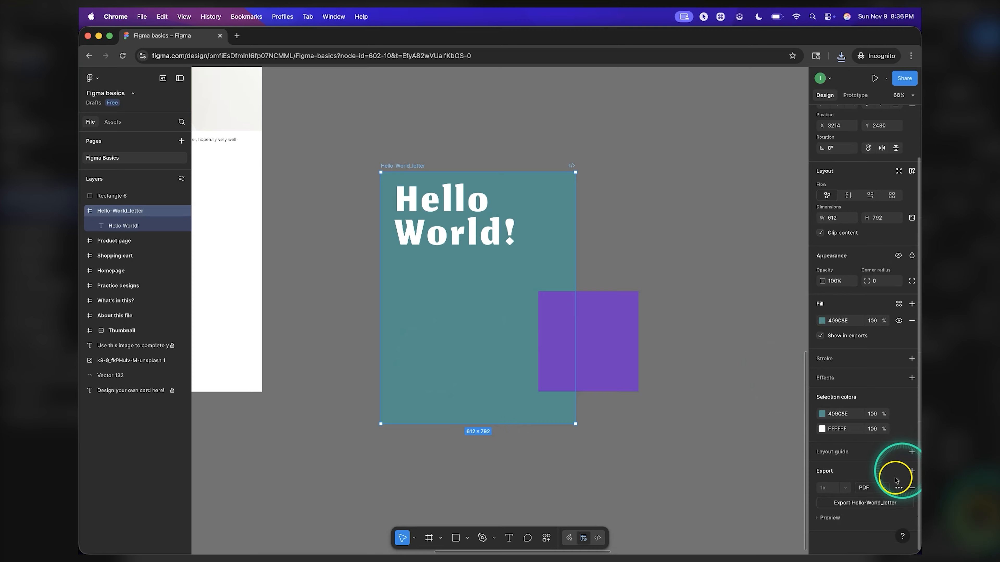
{"action": "left_click", "coordinate": [858, 505]}
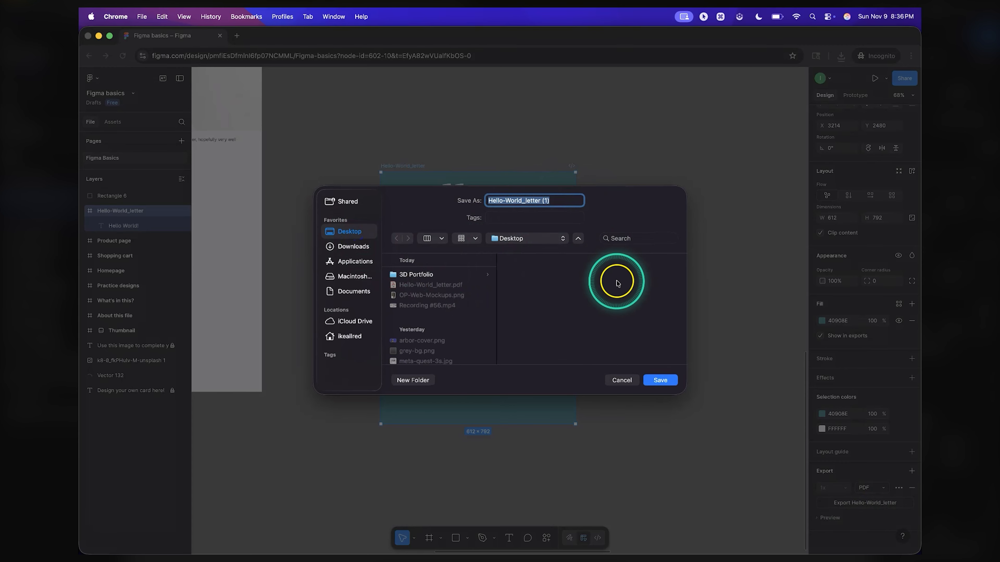
{"action": "left_click", "coordinate": [661, 380]}
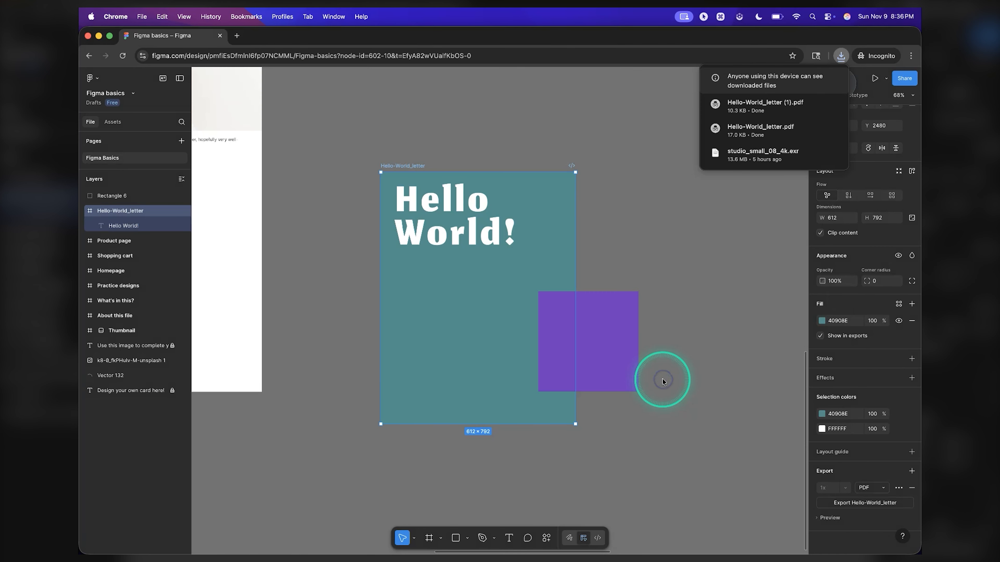
{"action": "key", "text": "F11"}
{"action": "left_click", "coordinate": [718, 332]}
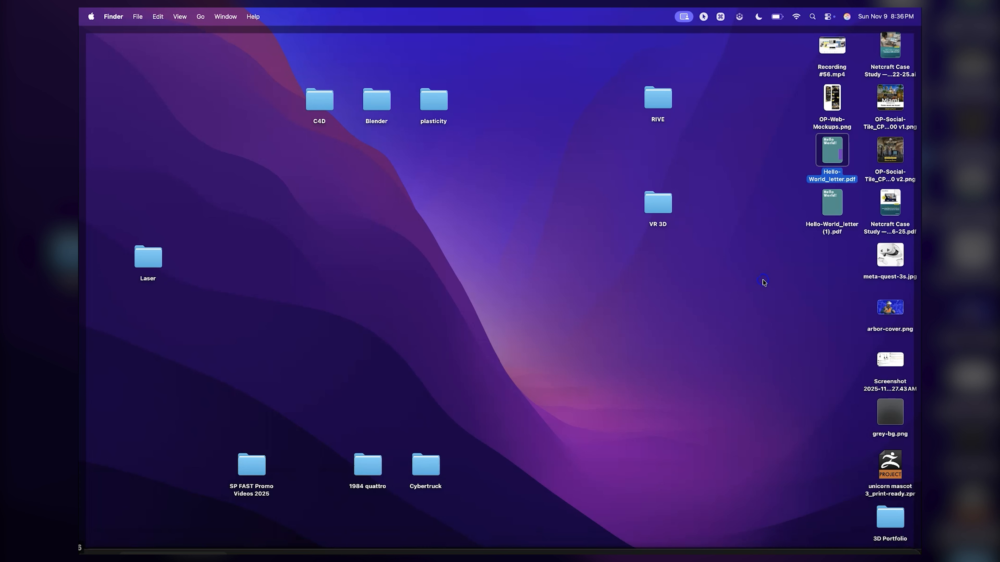
Step: Quick Look both PDFs, seeing Hello-World_letter (1).pdf lacks the purple square, then return to Figma
{"action": "left_click", "coordinate": [837, 210]}
{"action": "key", "text": "space"}
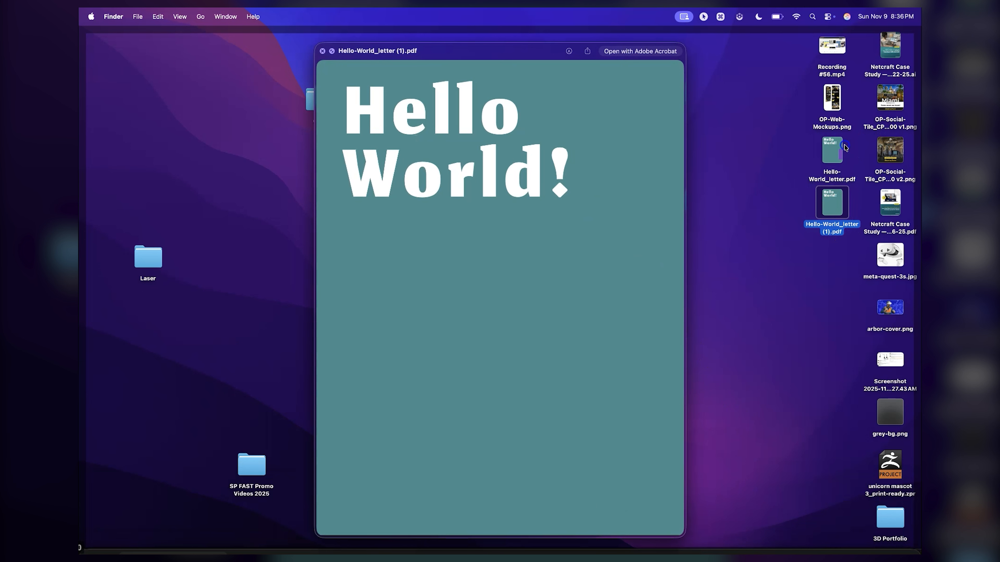
{"action": "left_click", "coordinate": [832, 152]}
{"action": "left_click", "coordinate": [832, 203]}
{"action": "left_click", "coordinate": [831, 152]}
{"action": "left_click", "coordinate": [829, 212]}
{"action": "key", "text": "space"}
{"action": "key", "text": "super+Tab"}
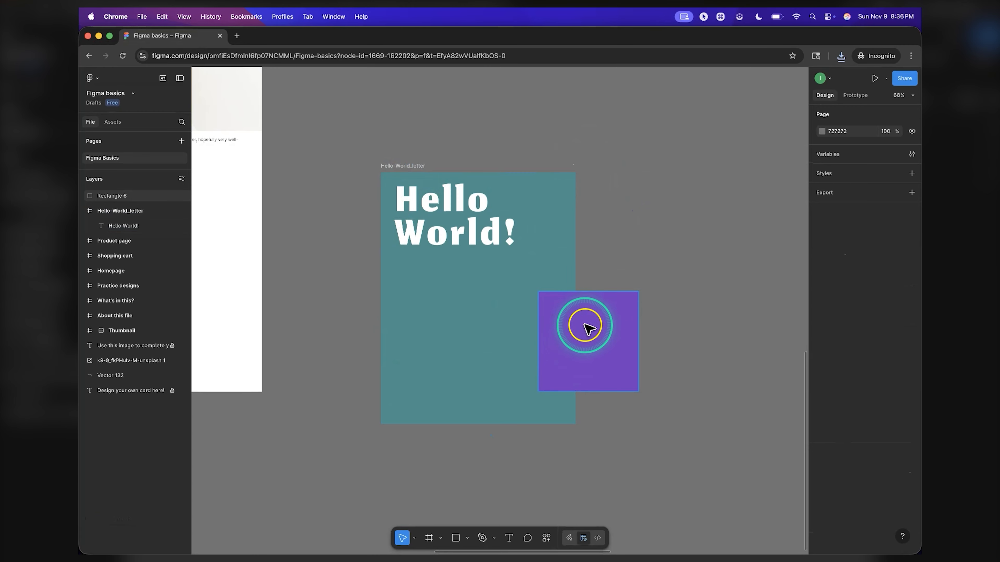
{"action": "left_click", "coordinate": [395, 165]}
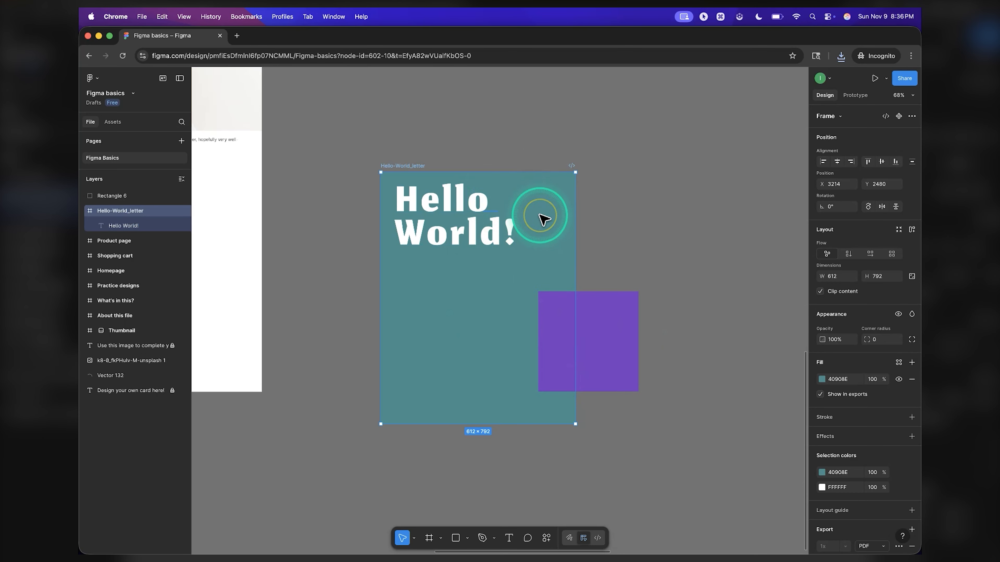
{"action": "left_click", "coordinate": [586, 403]}
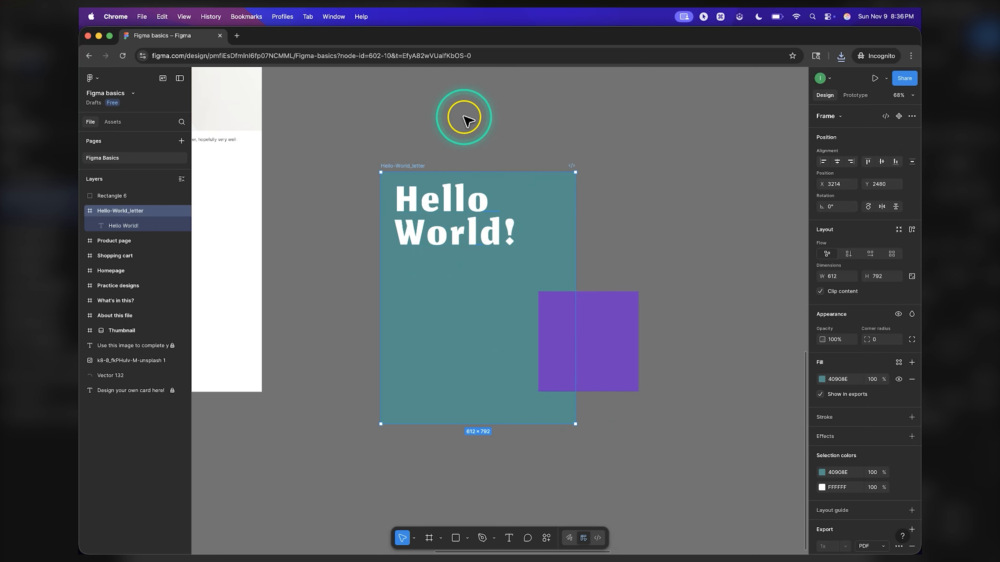
{"action": "left_click", "coordinate": [146, 211]}
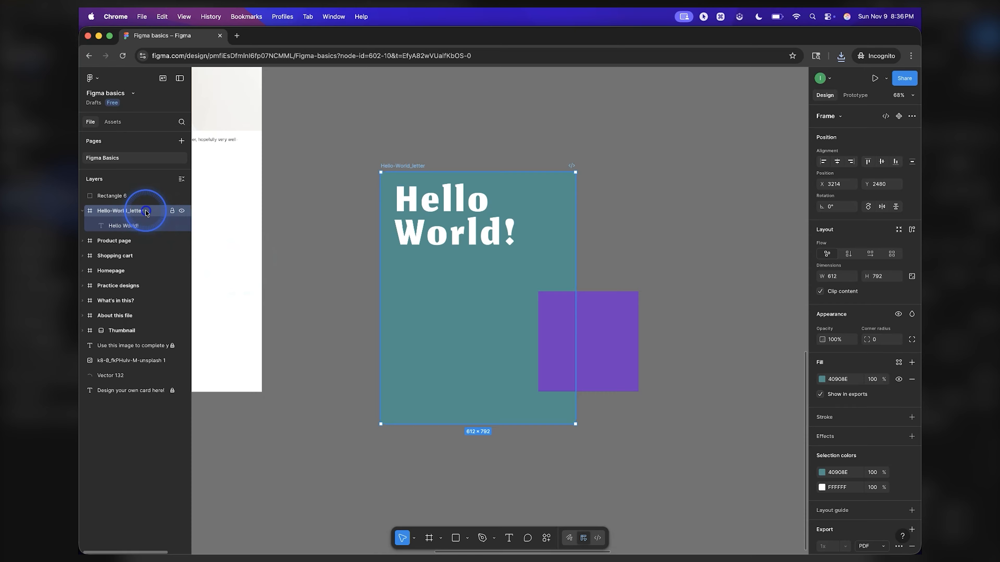
{"action": "left_click", "coordinate": [112, 211]}
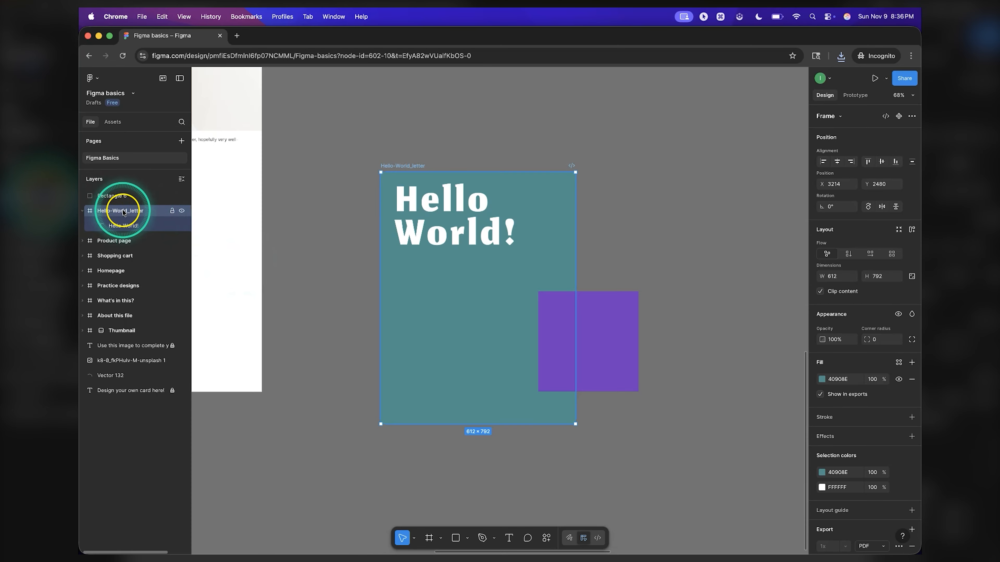
{"action": "left_click", "coordinate": [181, 212]}
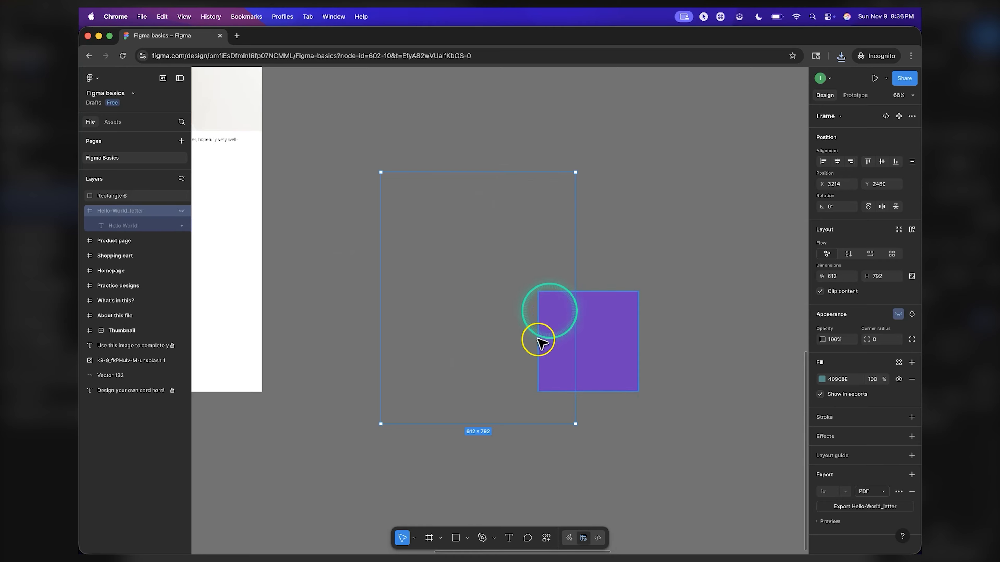
{"action": "left_click", "coordinate": [180, 213]}
{"action": "left_click", "coordinate": [181, 213]}
{"action": "left_click", "coordinate": [181, 213]}
{"action": "left_click", "coordinate": [181, 213]}
{"action": "left_click", "coordinate": [181, 212]}
{"action": "left_click", "coordinate": [112, 198]}
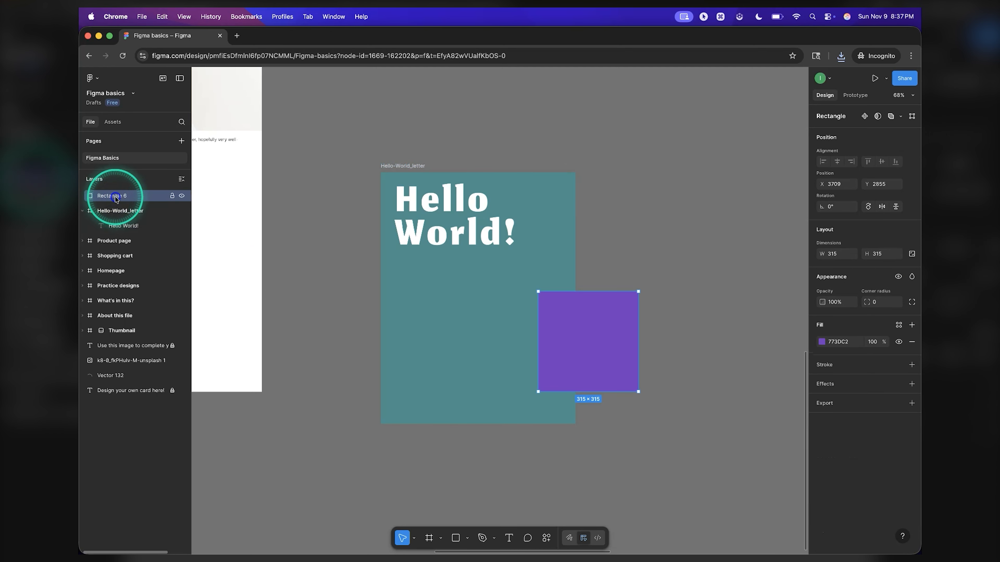
Step: Drag Rectangle 6 back into the Hello-World_letter frame so the purple square is clipped again
{"action": "left_click_drag", "start_coordinate": [115, 213], "coordinate": [114, 214]}
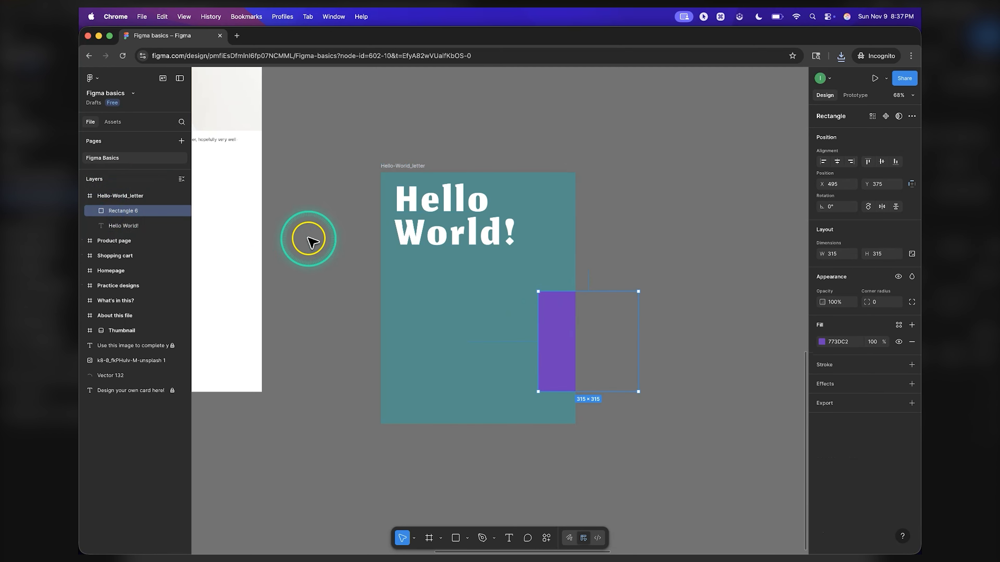
{"action": "left_click", "coordinate": [181, 196]}
{"action": "left_click", "coordinate": [181, 196]}
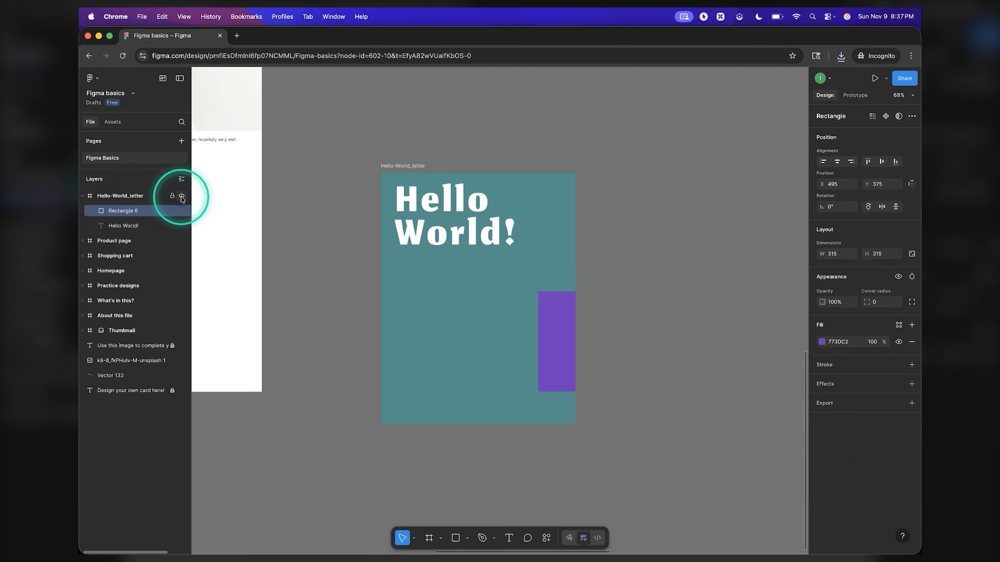
{"action": "left_click", "coordinate": [398, 130]}
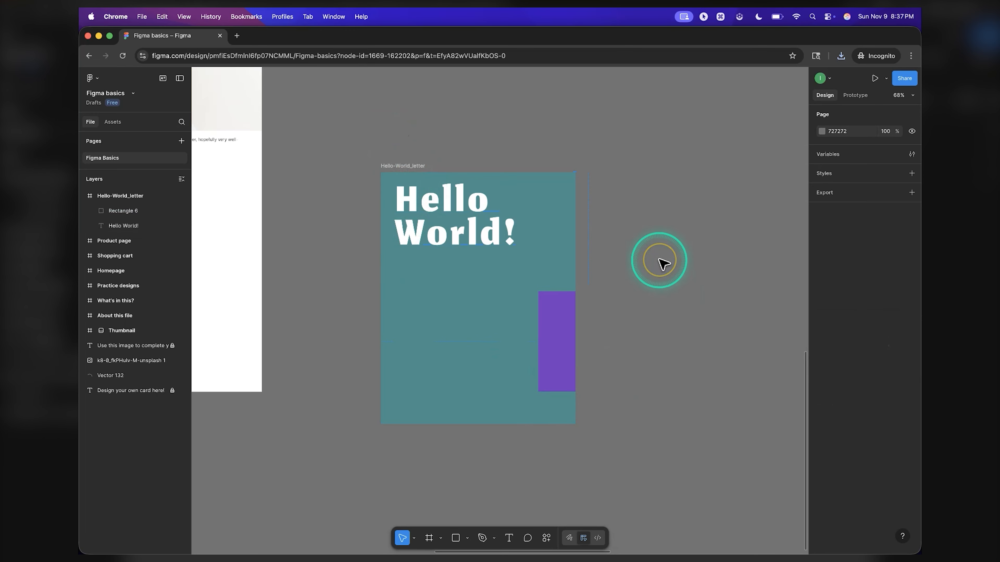
Step: Move the Hello-World_letter frame up and to the left, then reselect it
{"action": "left_click_drag", "start_coordinate": [413, 166], "coordinate": [393, 136]}
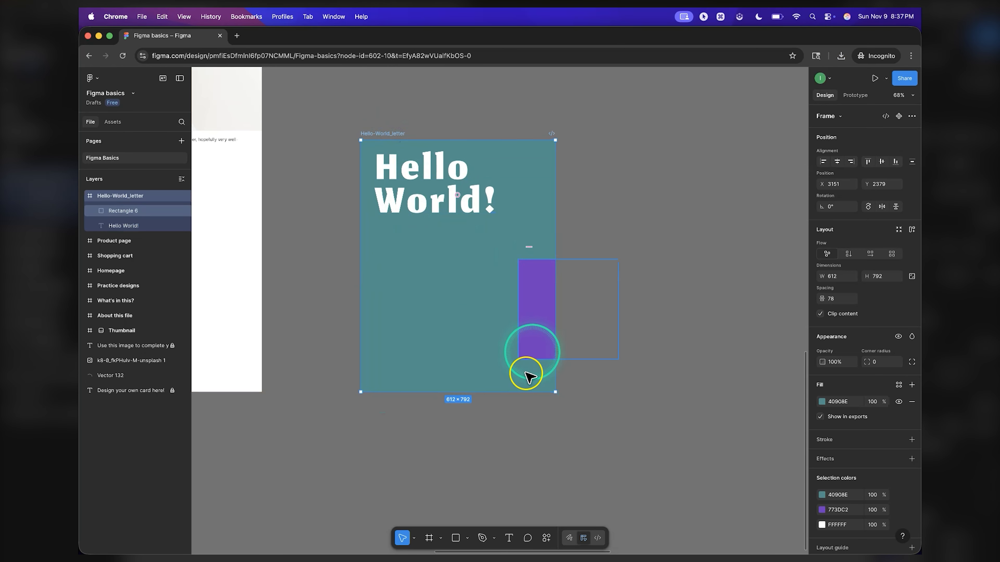
{"action": "left_click", "coordinate": [708, 226]}
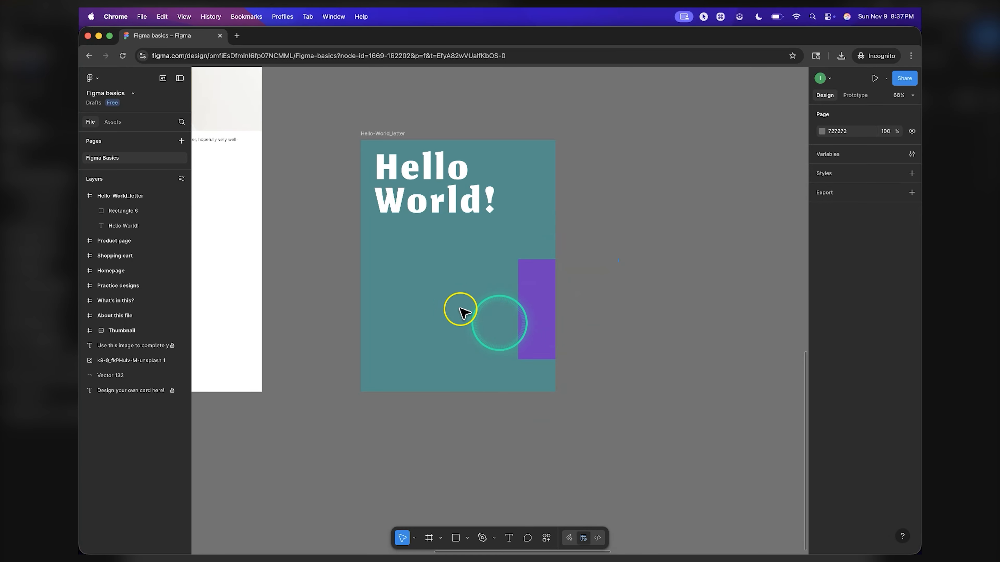
{"action": "left_click", "coordinate": [391, 132]}
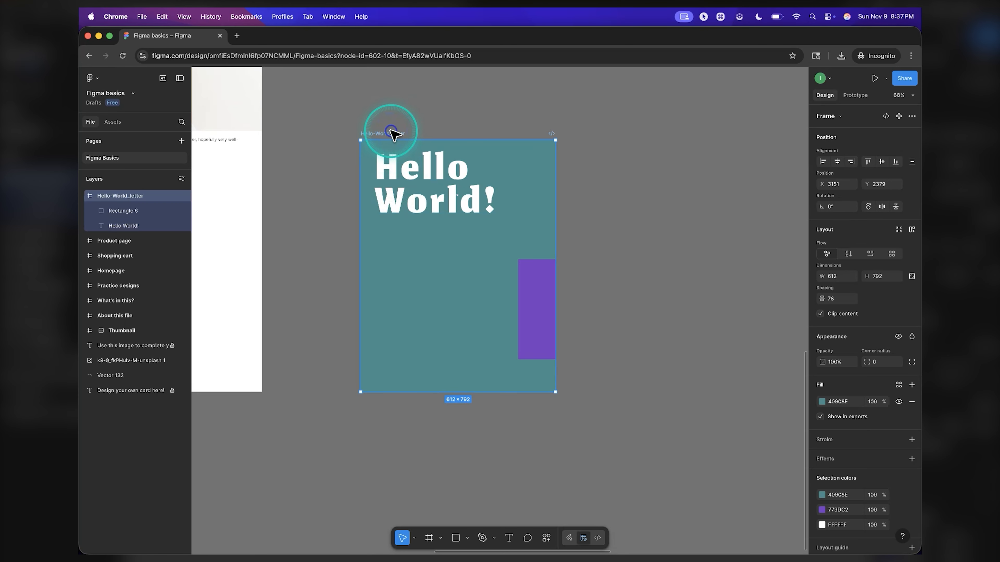